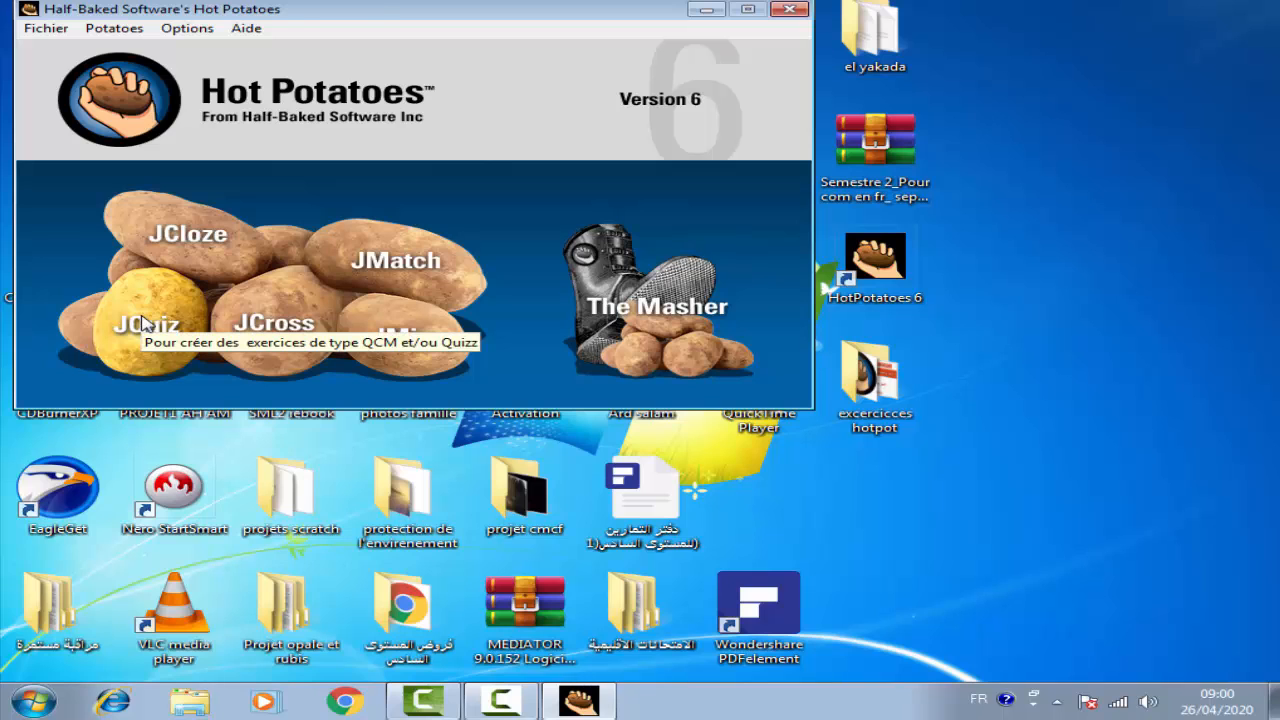
- Start a JQuiz exercise titled "Les fêtes" and enter "Relève la fête religieuse ?" as question 1
click(145, 323)
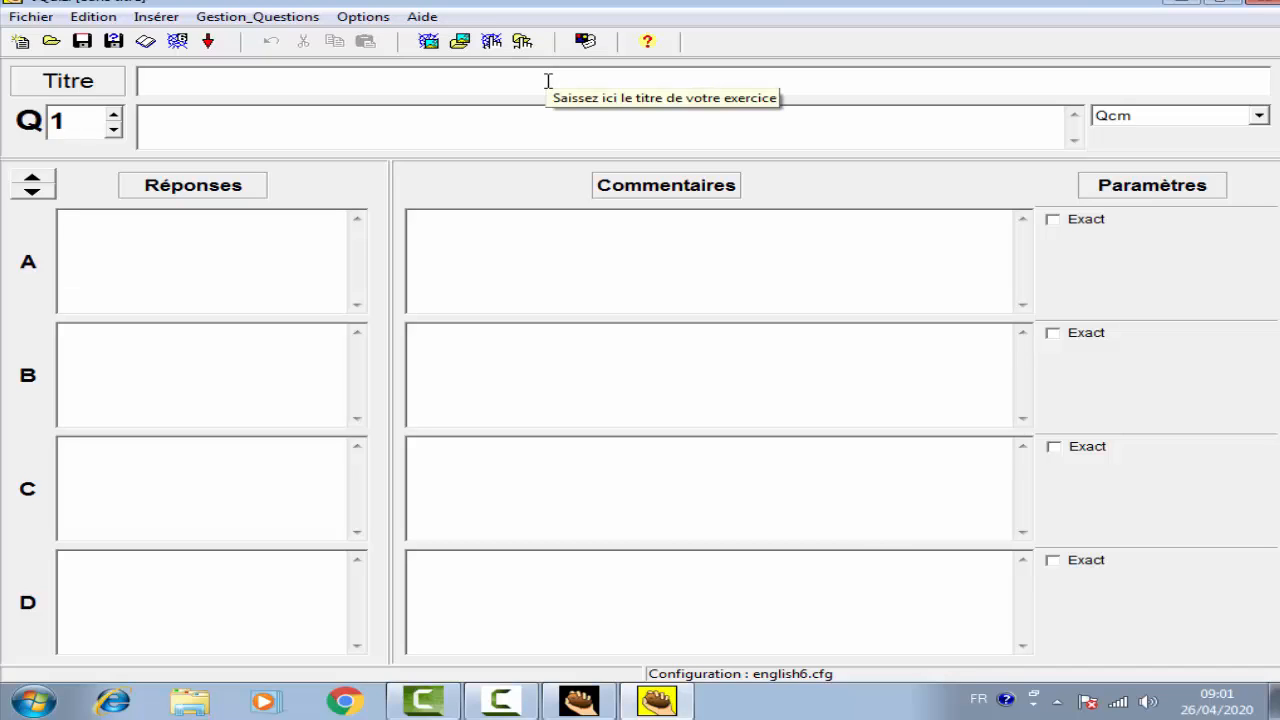
text(Les fêtes)
click(466, 131)
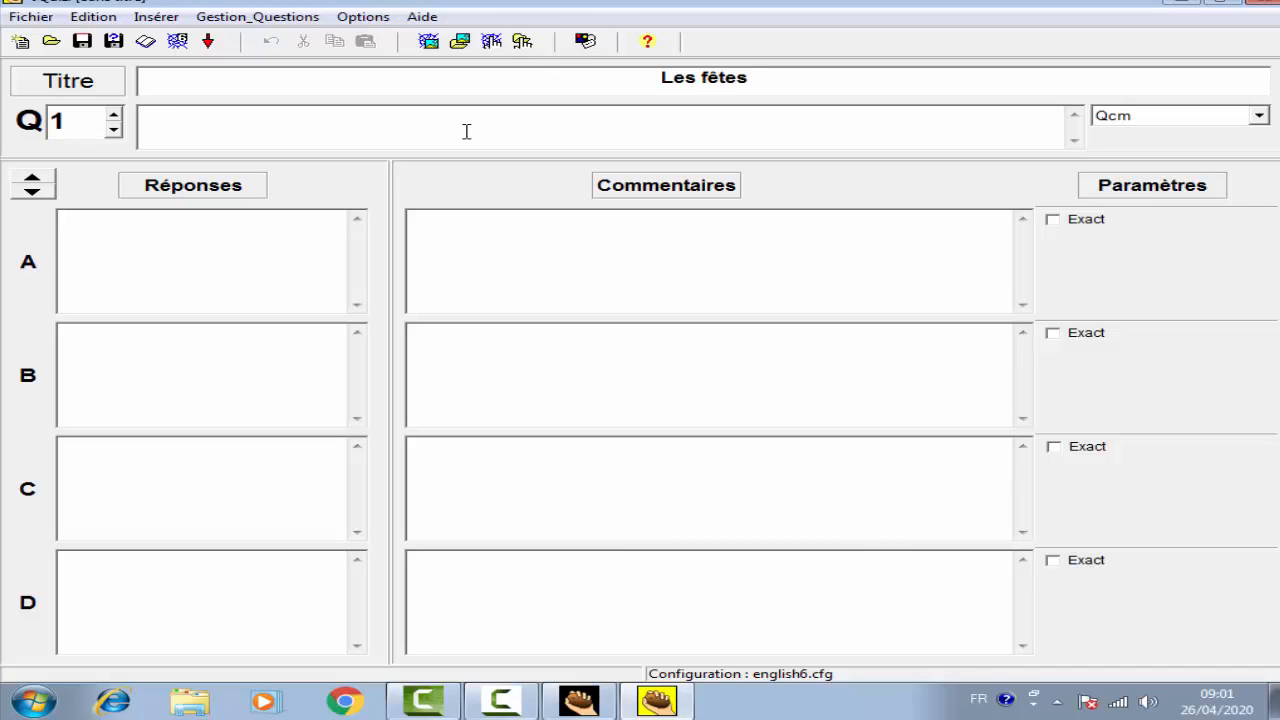
text(Relève la fête )
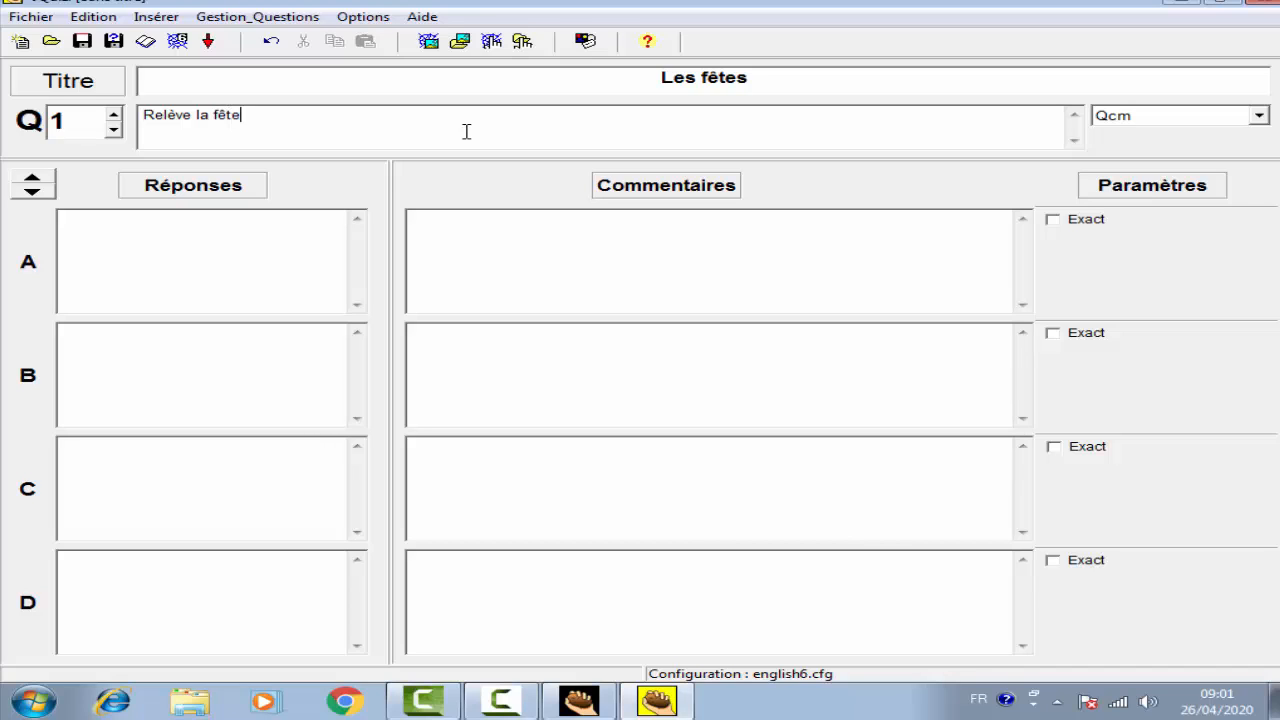
text(religieuse)
text(!)
key(BackSpace)
text(?)
- Enter "la marche verte" as answer A and "la fête des mères" as answer B of question 1
click(185, 237)
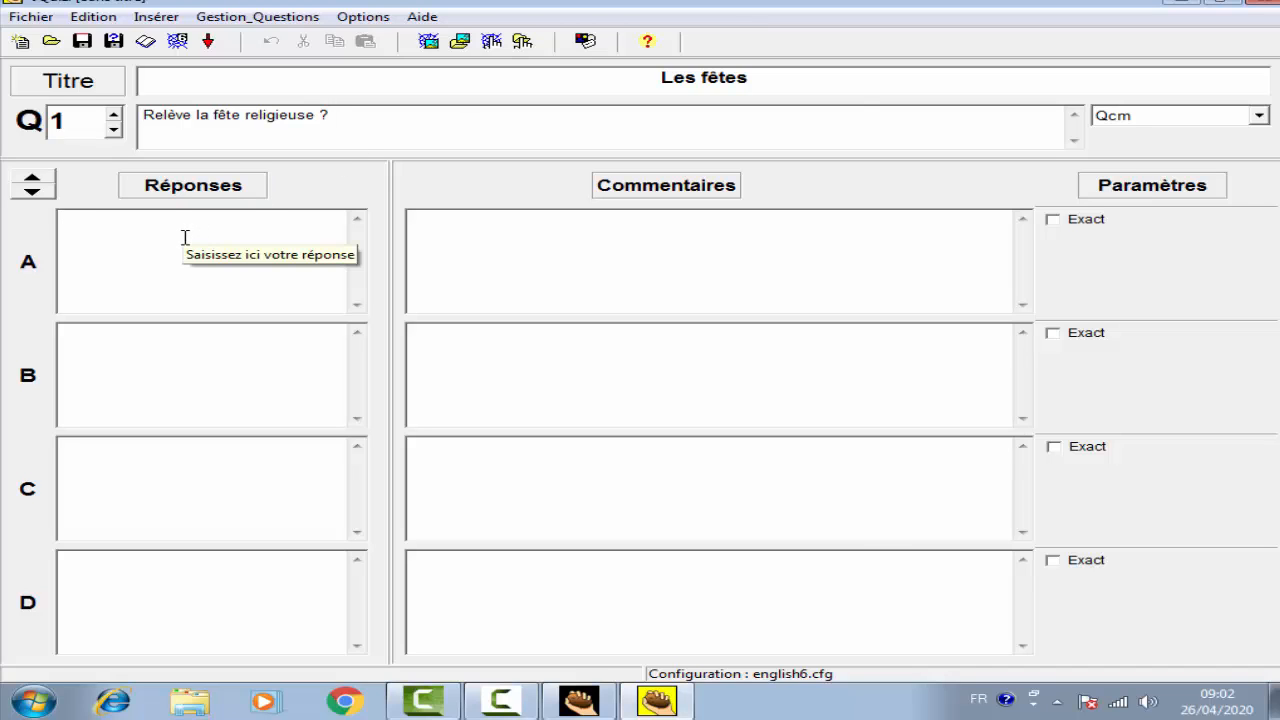
text(la marcch)
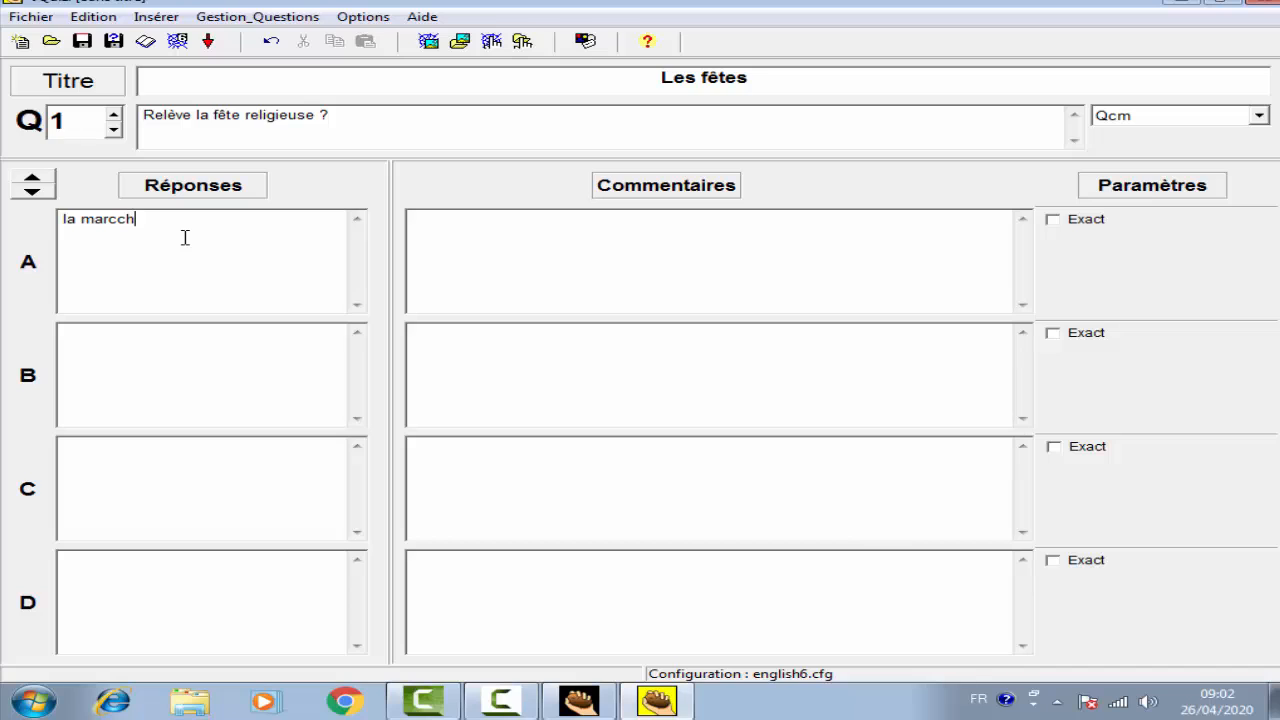
key(BackSpace)
key(BackSpace)
text(he vr)
key(BackSpace)
text(erte)
click(82, 357)
text(la fête des mè)
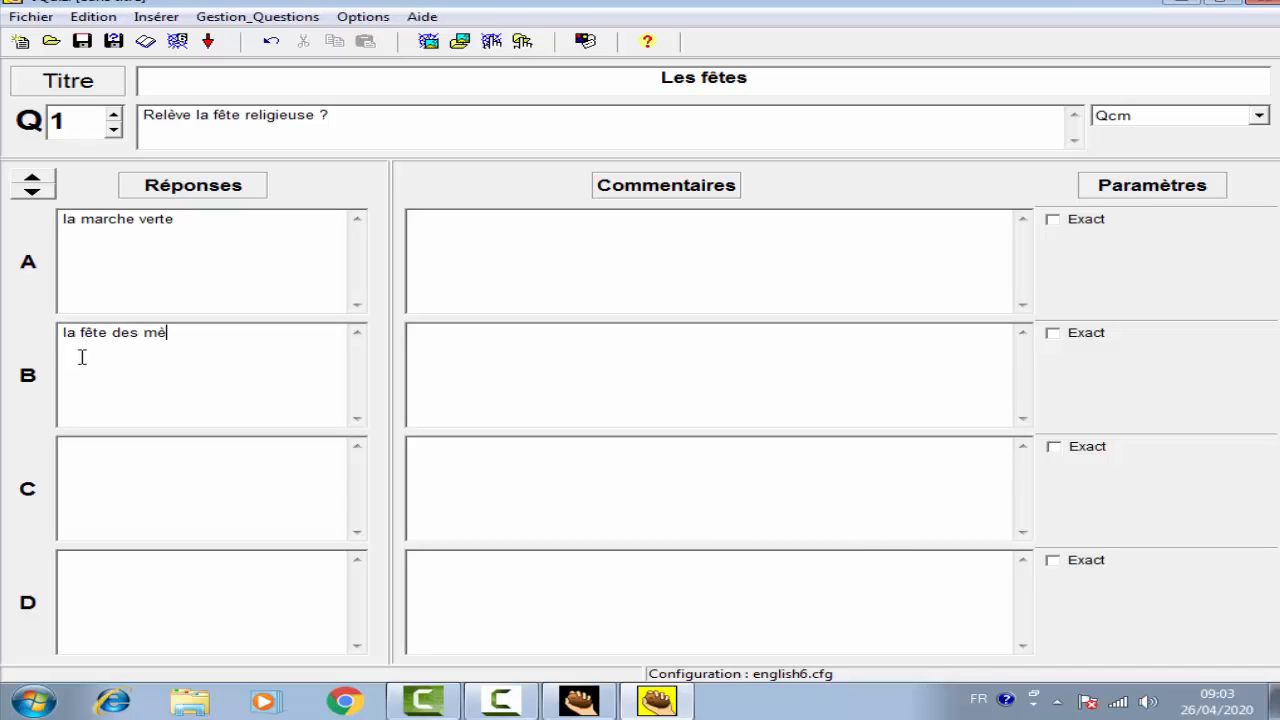
text(res)
- Enter "Achoura" as answer C, marked as exact, and "Anniversaire" as answer D
click(78, 454)
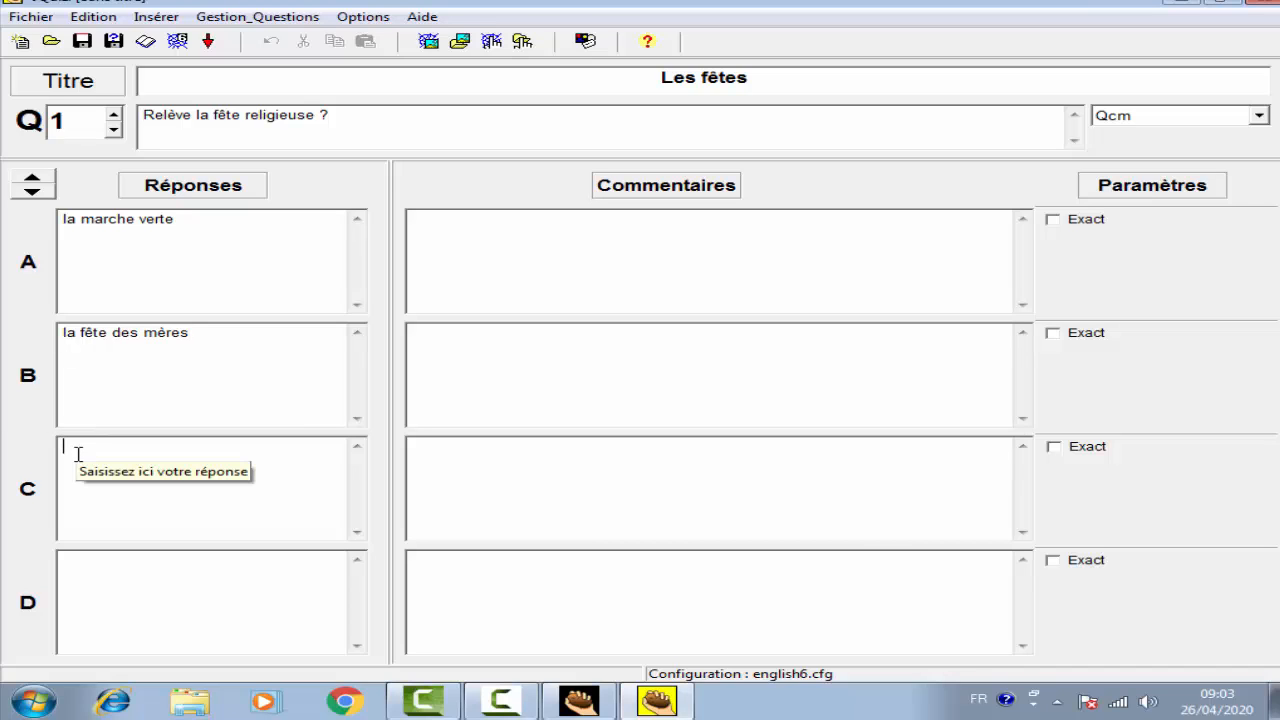
text(Achoura)
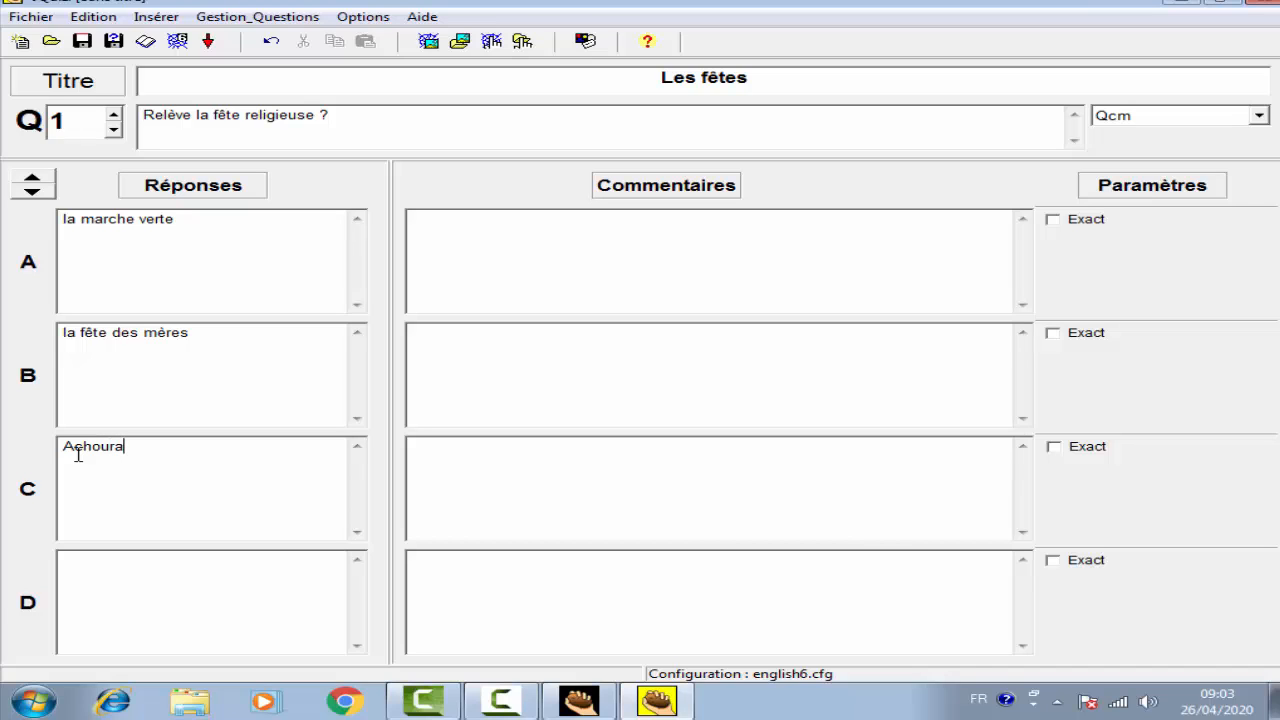
click(107, 583)
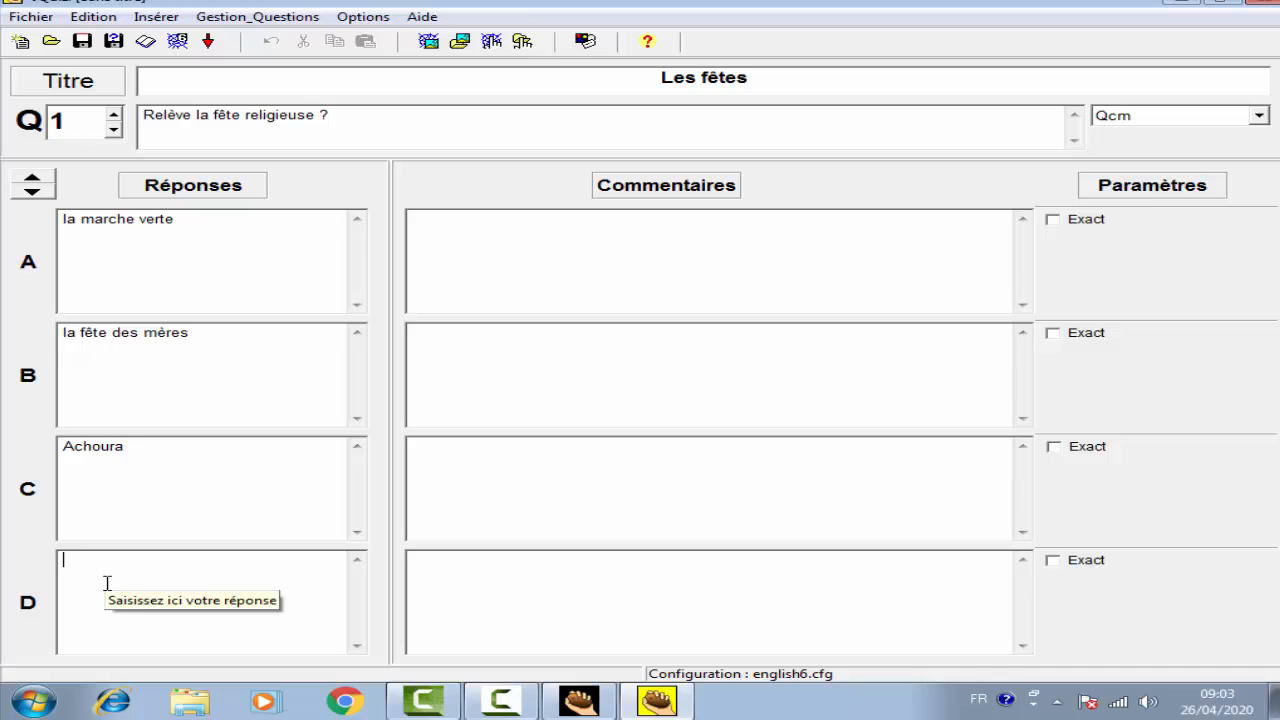
text(Anni)
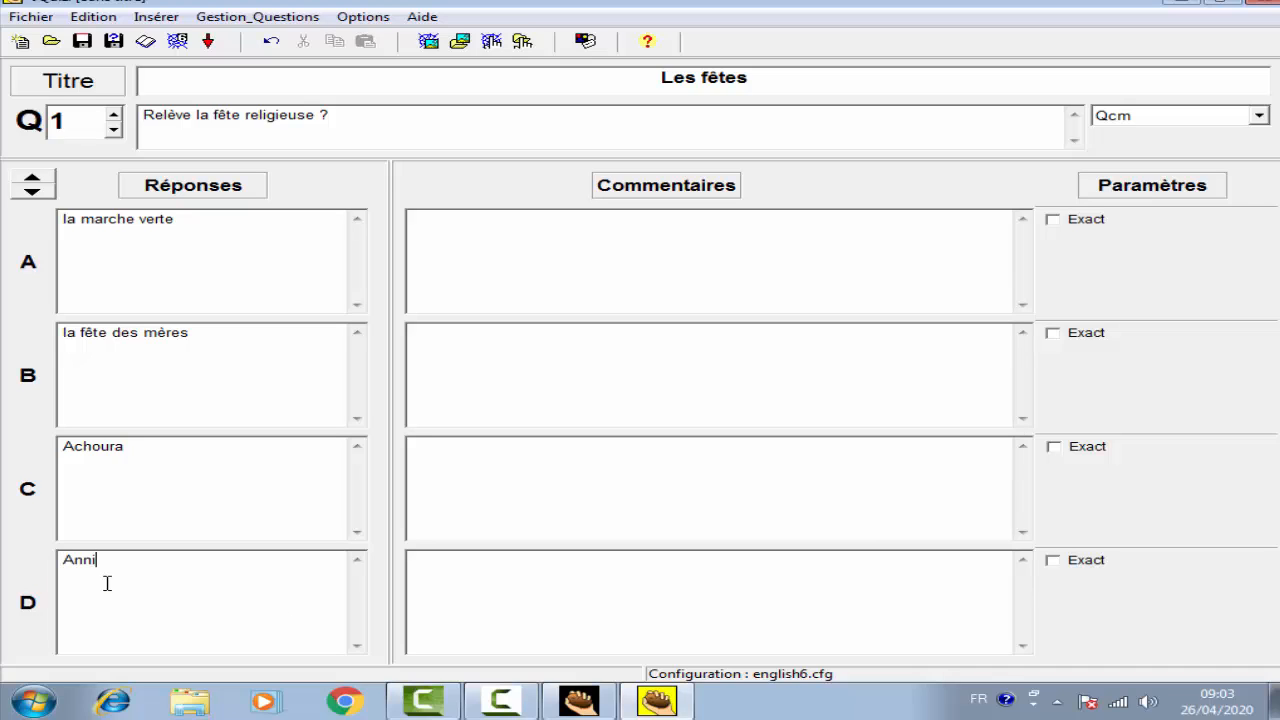
text(versaire)
click(1054, 448)
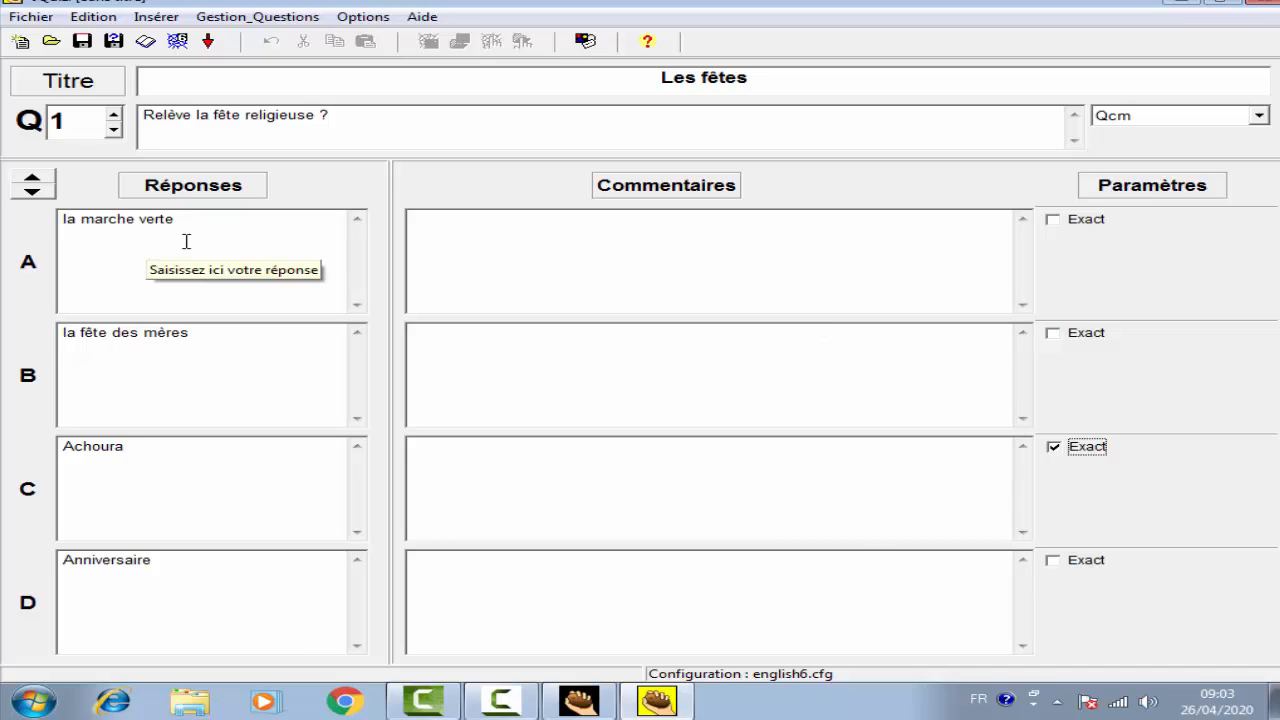
- Enter the feedback comment "Désolé ! Essaye encore !" for answer A
click(579, 265)
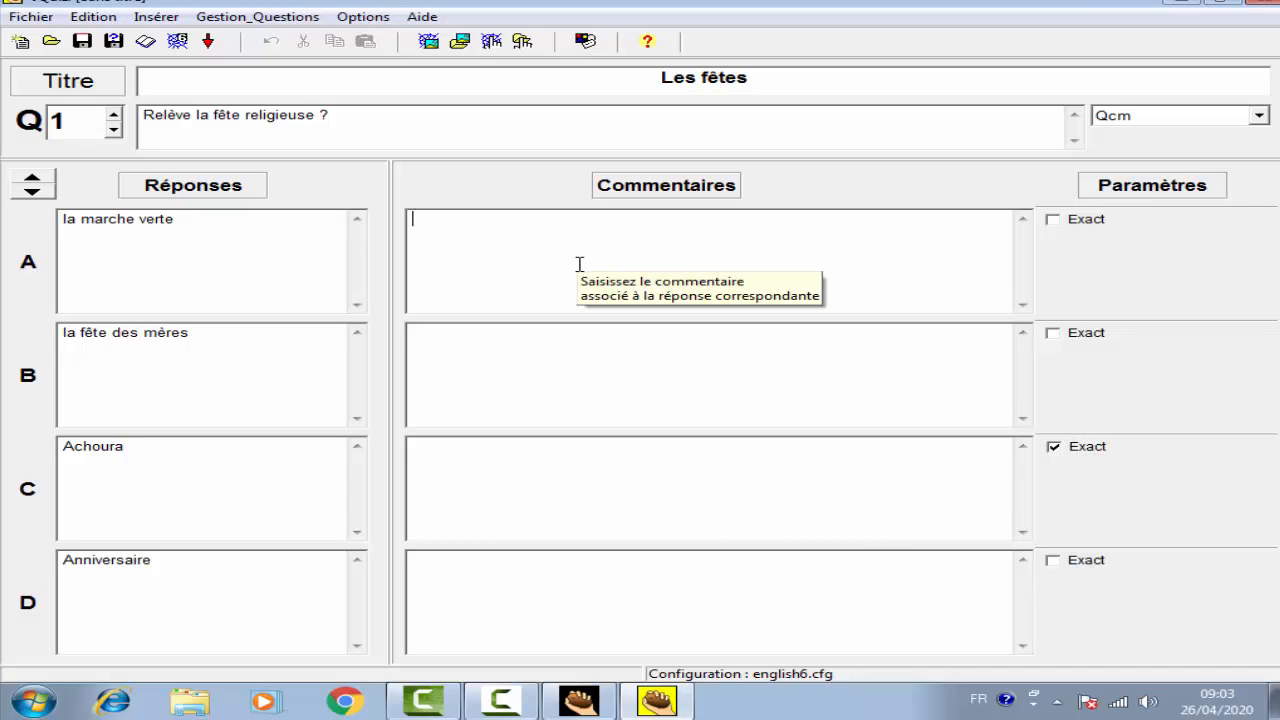
text(d)
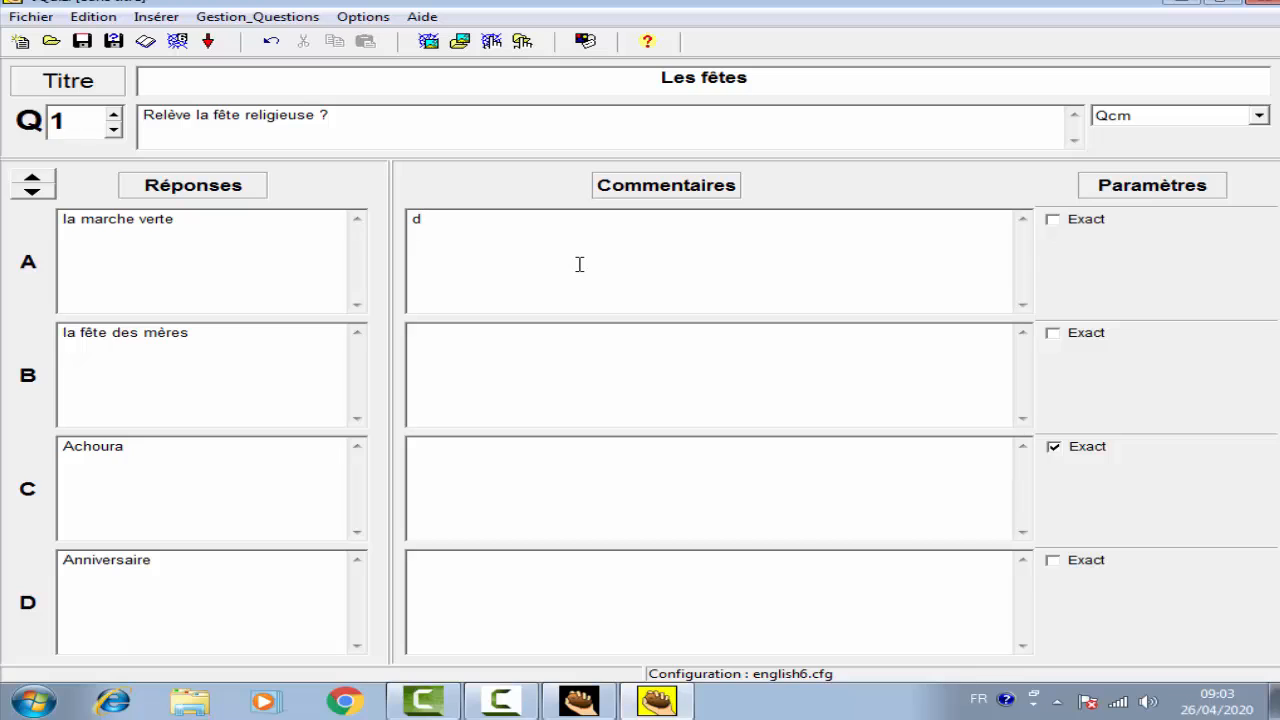
text(2SOL2)
key(BackSpace)
key(BackSpace)
key(BackSpace)
key(BackSpace)
key(BackSpace)
key(BackSpace)
text(Désolé ! Essaye)
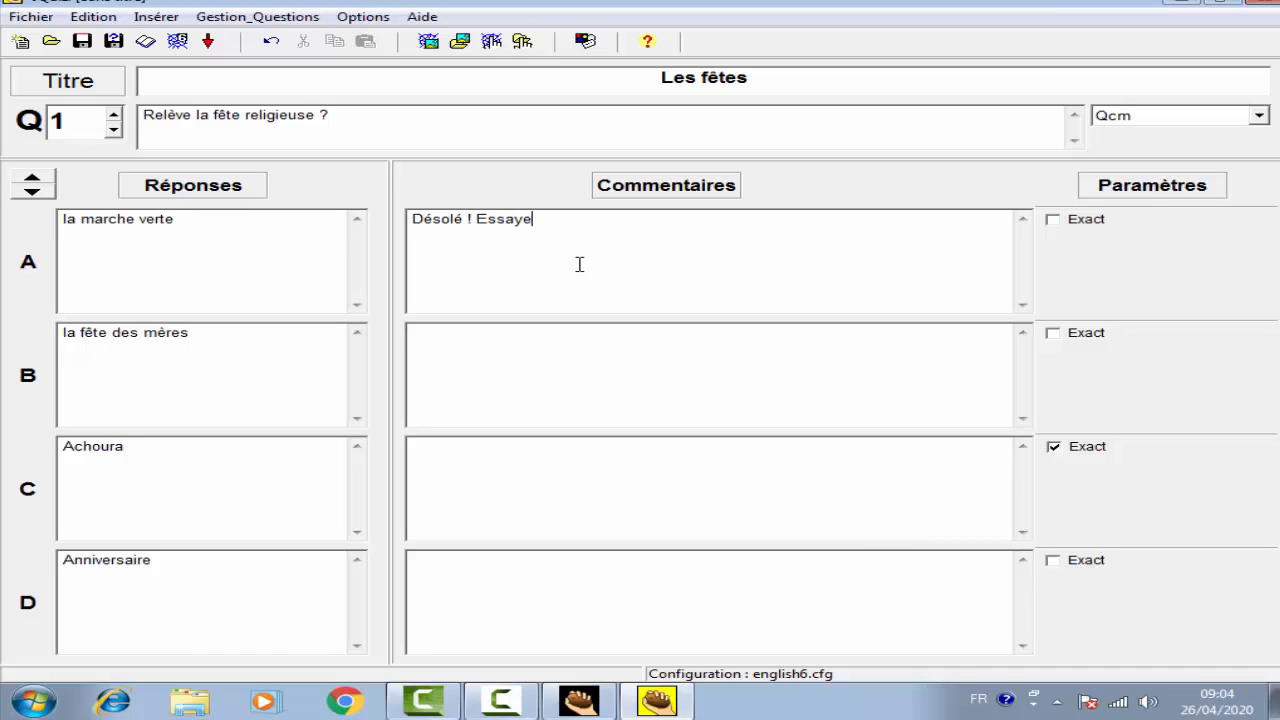
text( encore !)
- Copy answer A's feedback comment to the comments of answers B and D
drag(597, 219, 389, 229)
key(ctrl+c)
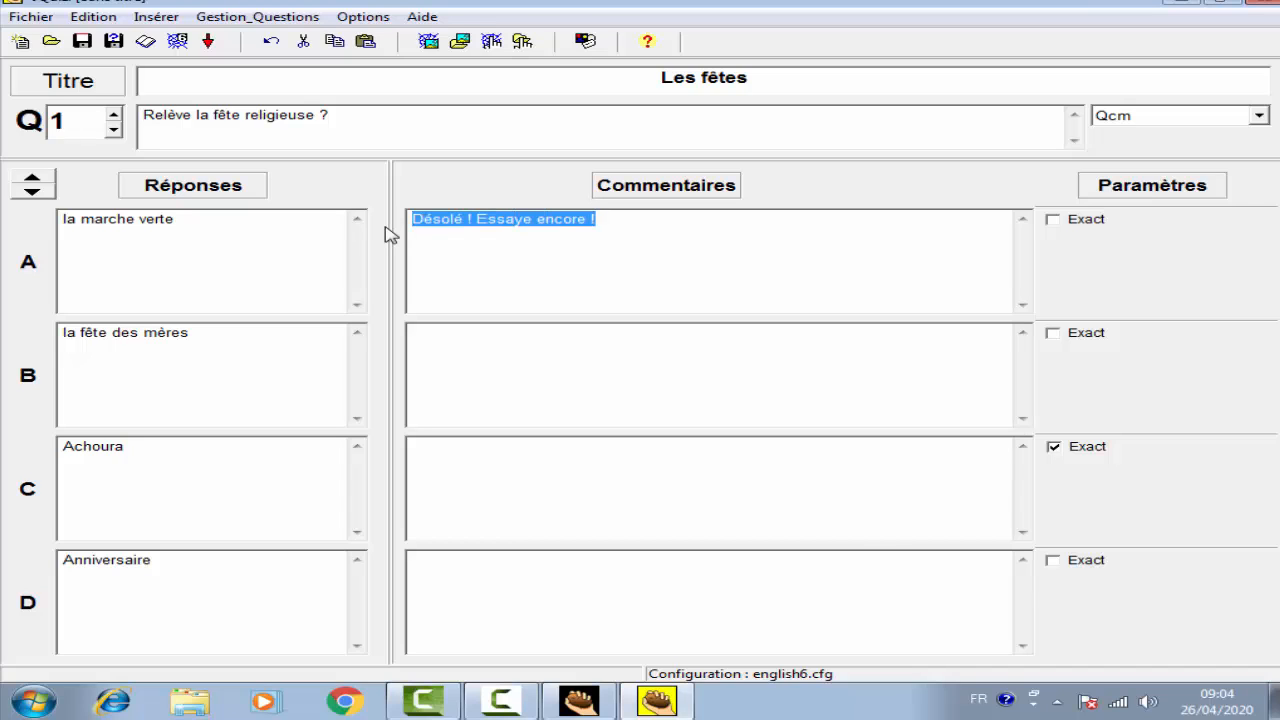
click(422, 350)
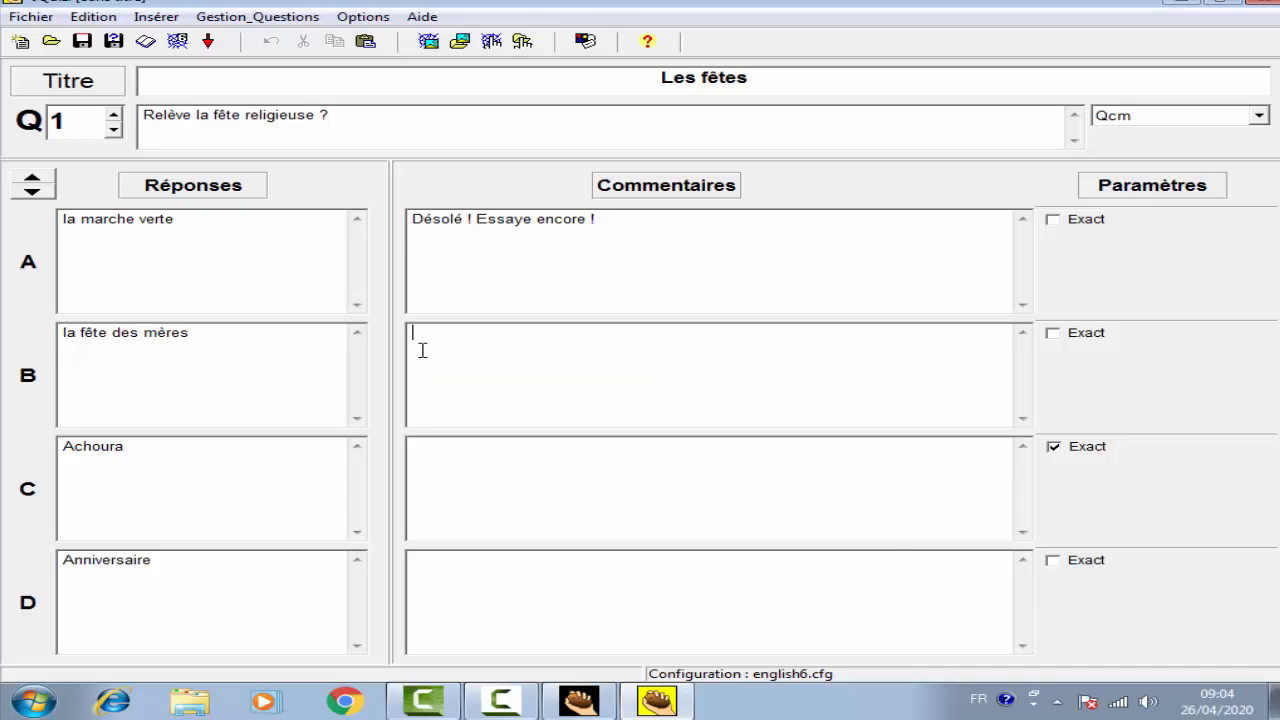
key(ctrl+v)
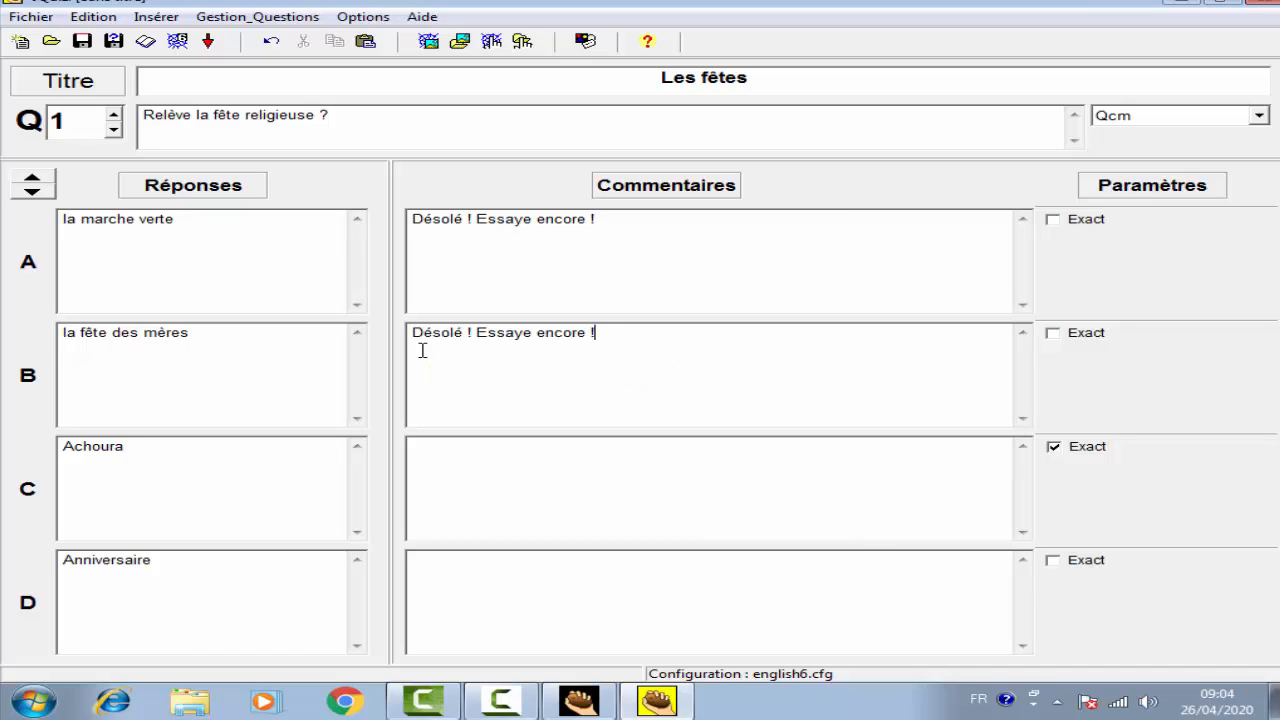
click(435, 474)
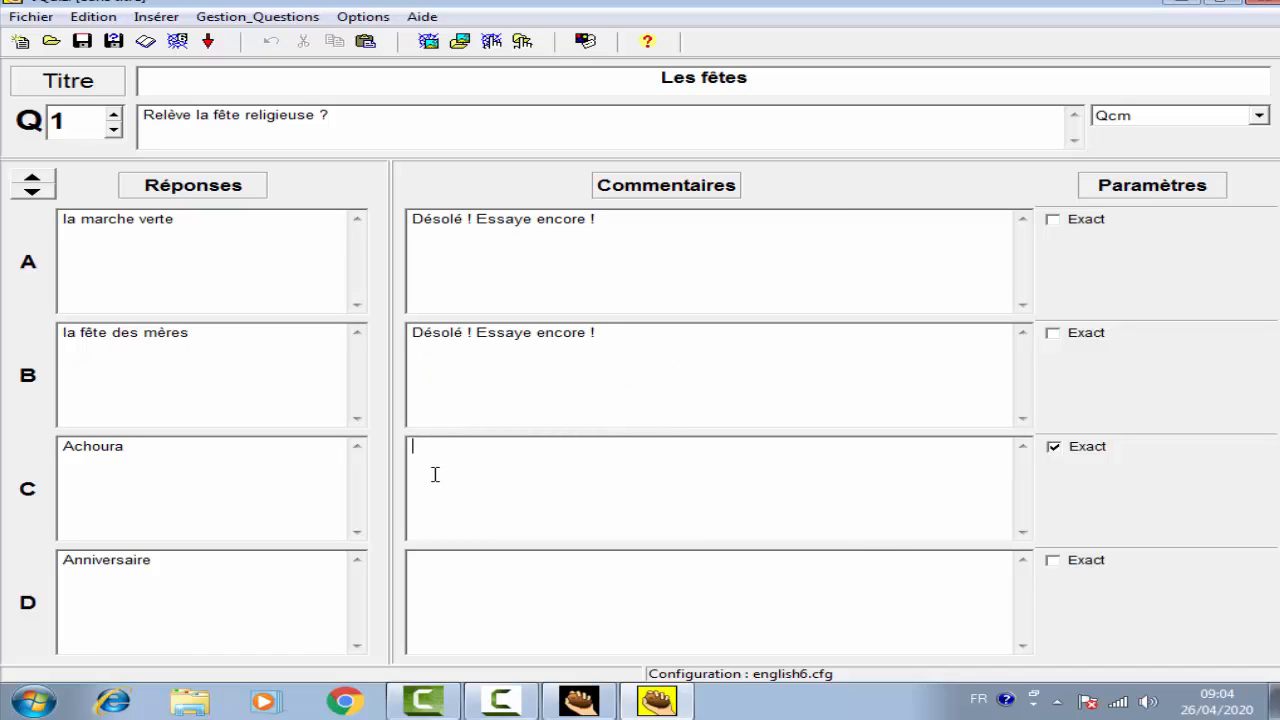
click(420, 573)
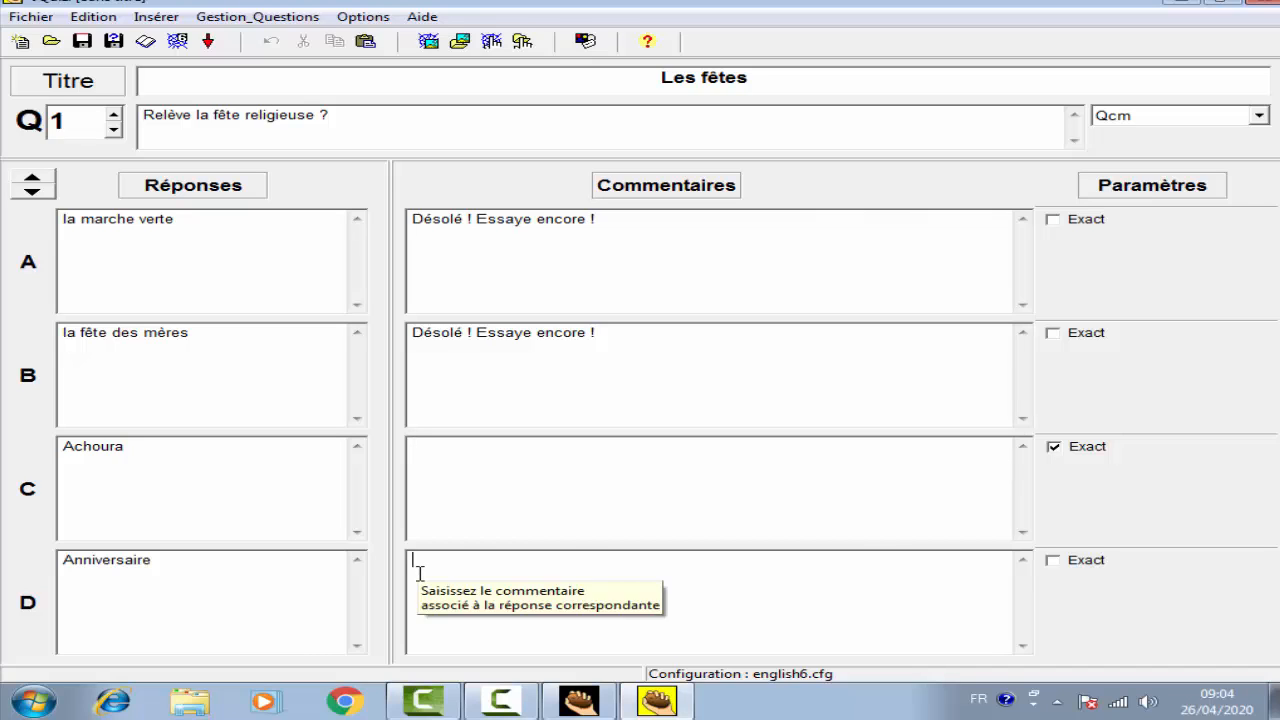
key(ctrl+v)
- Enter the feedback comment "EXCELLENT !" for the correct answer C
click(417, 467)
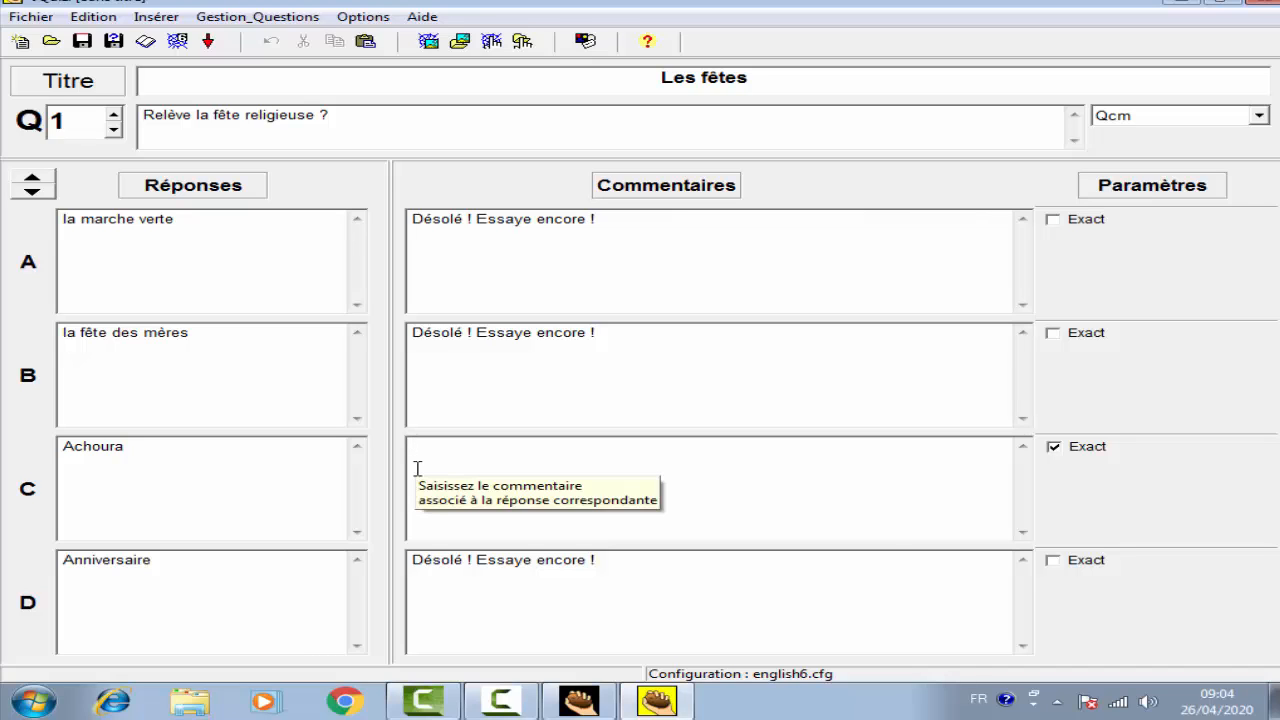
text(EX)
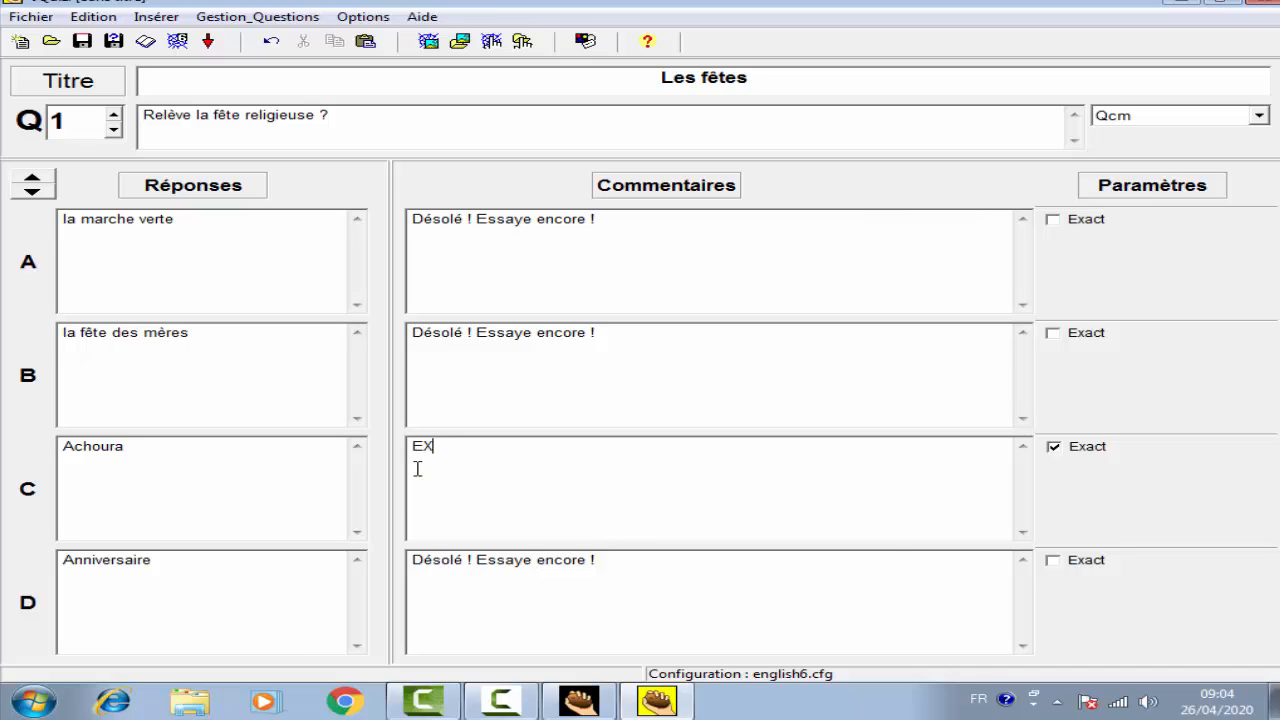
text(CELLENT §)
key(BackSpace)
text(!)
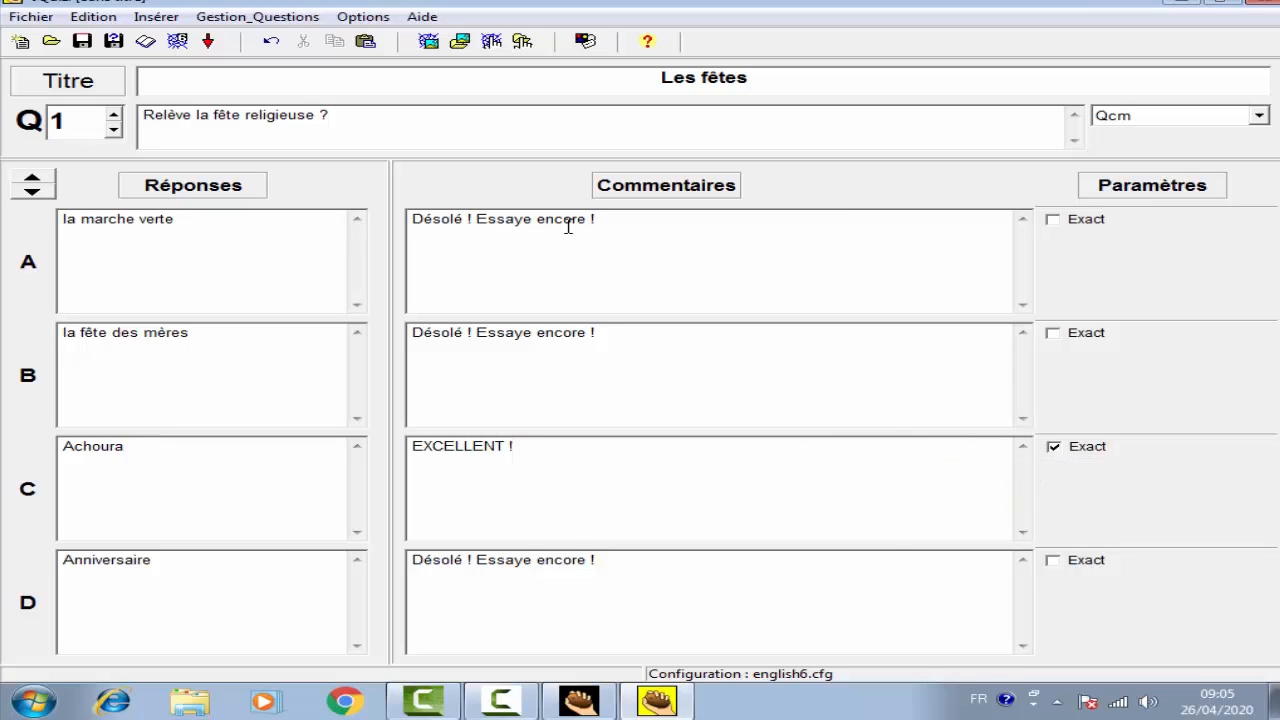
- Open the exercise's output configuration and review its subtitle, instructions and feedback message settings
click(585, 45)
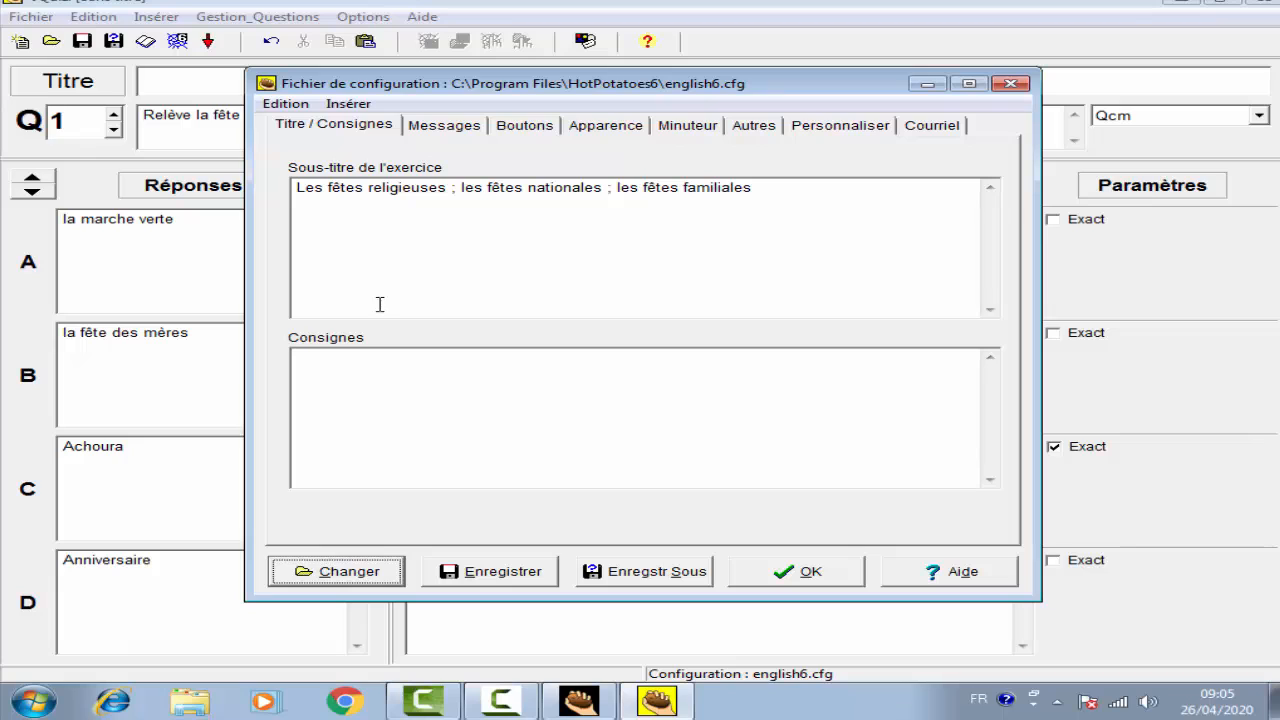
click(347, 367)
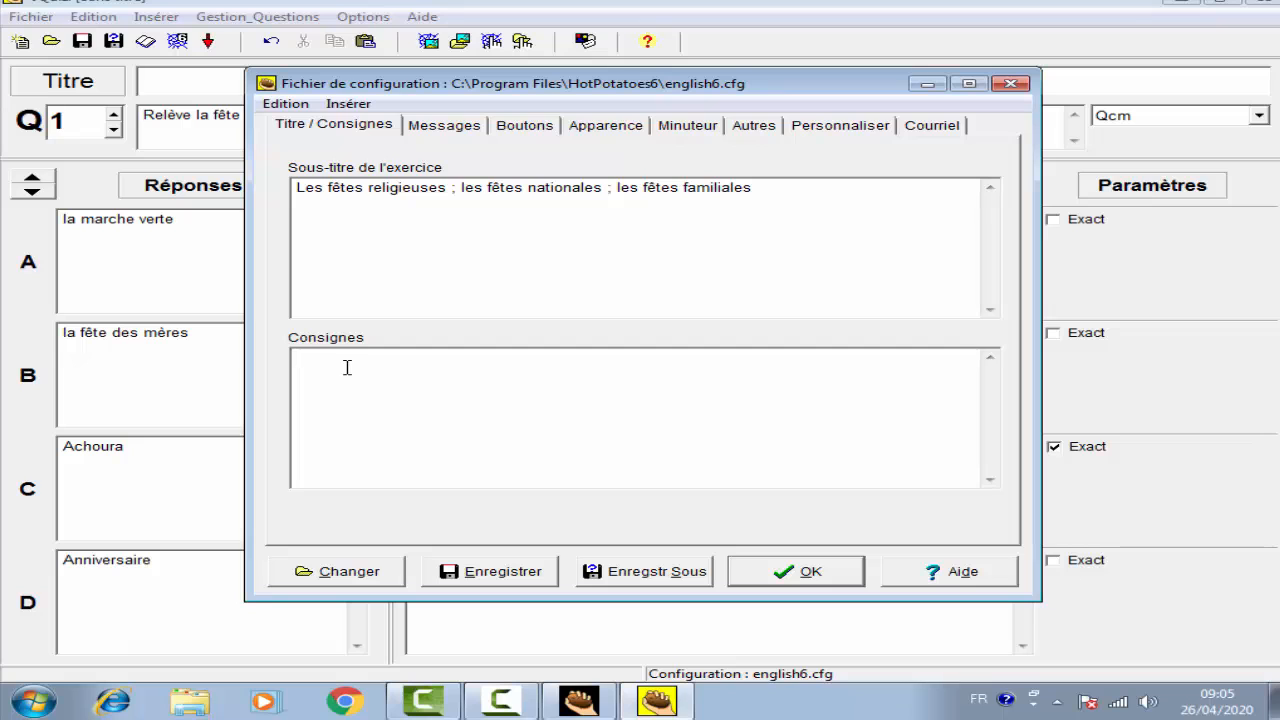
click(465, 133)
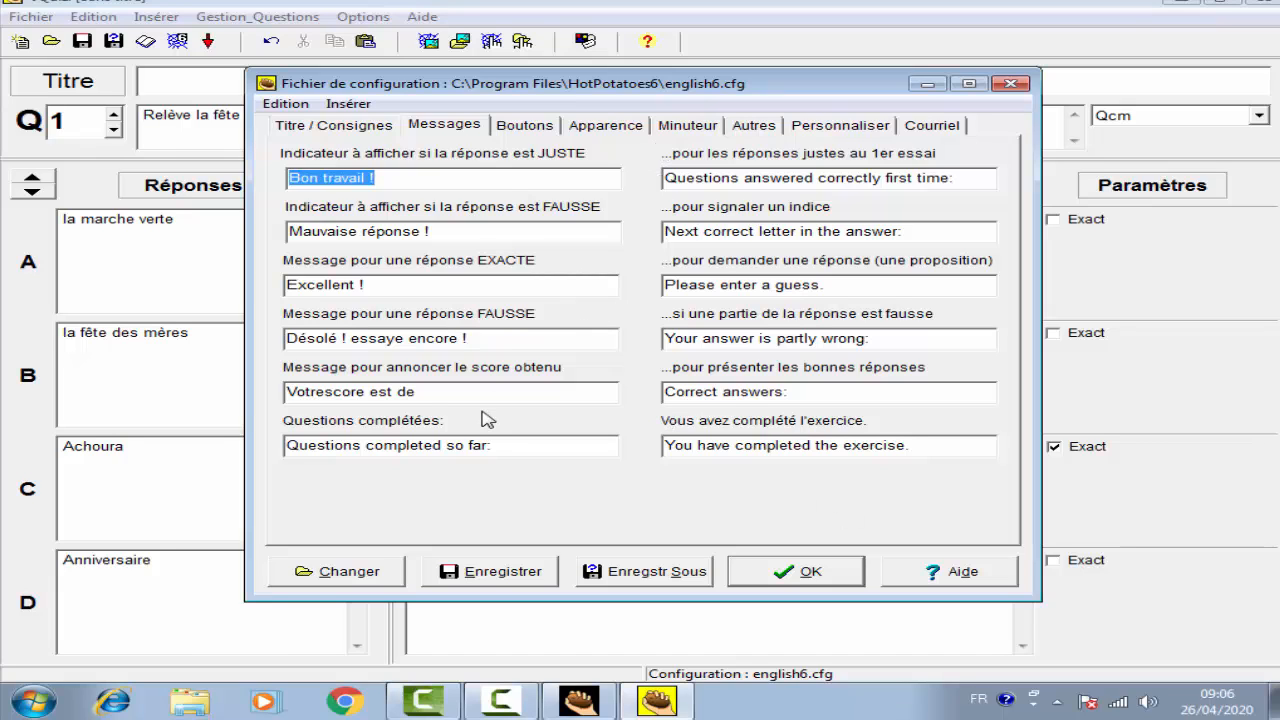
- Set the path of the "Exercice suivant" navigation button to "page suivante.htm"
click(525, 127)
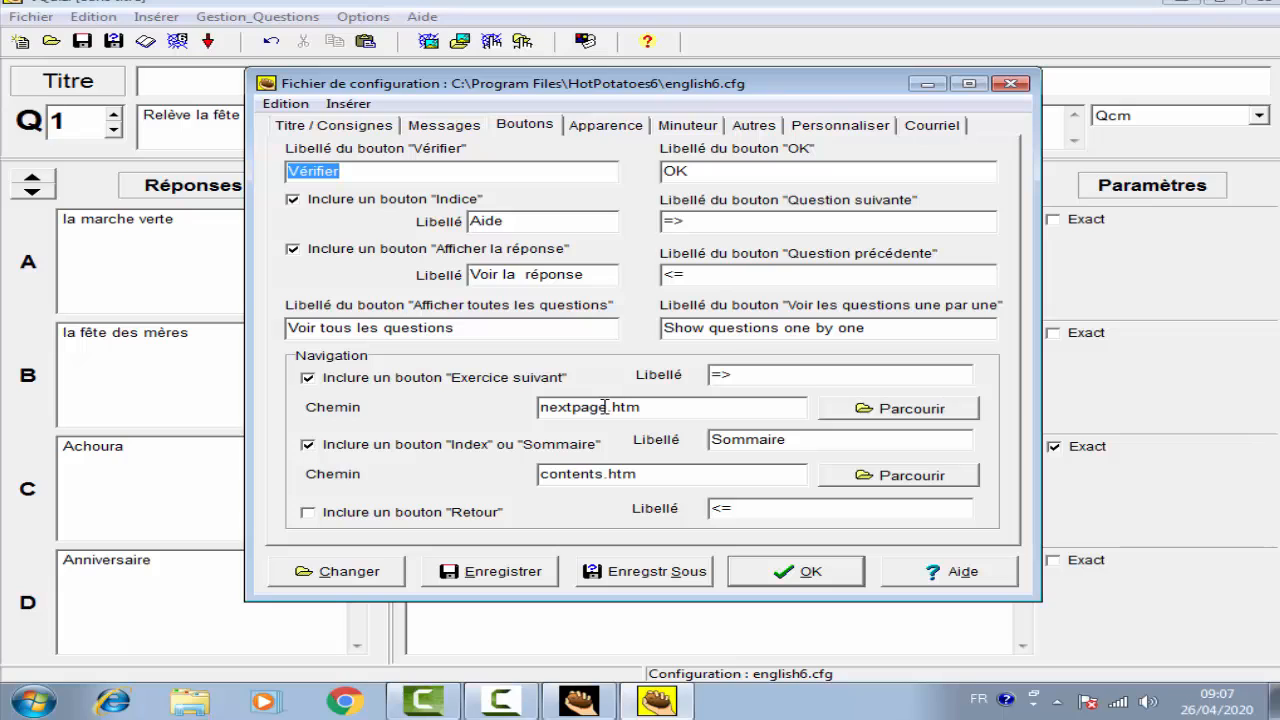
drag(604, 406, 541, 406)
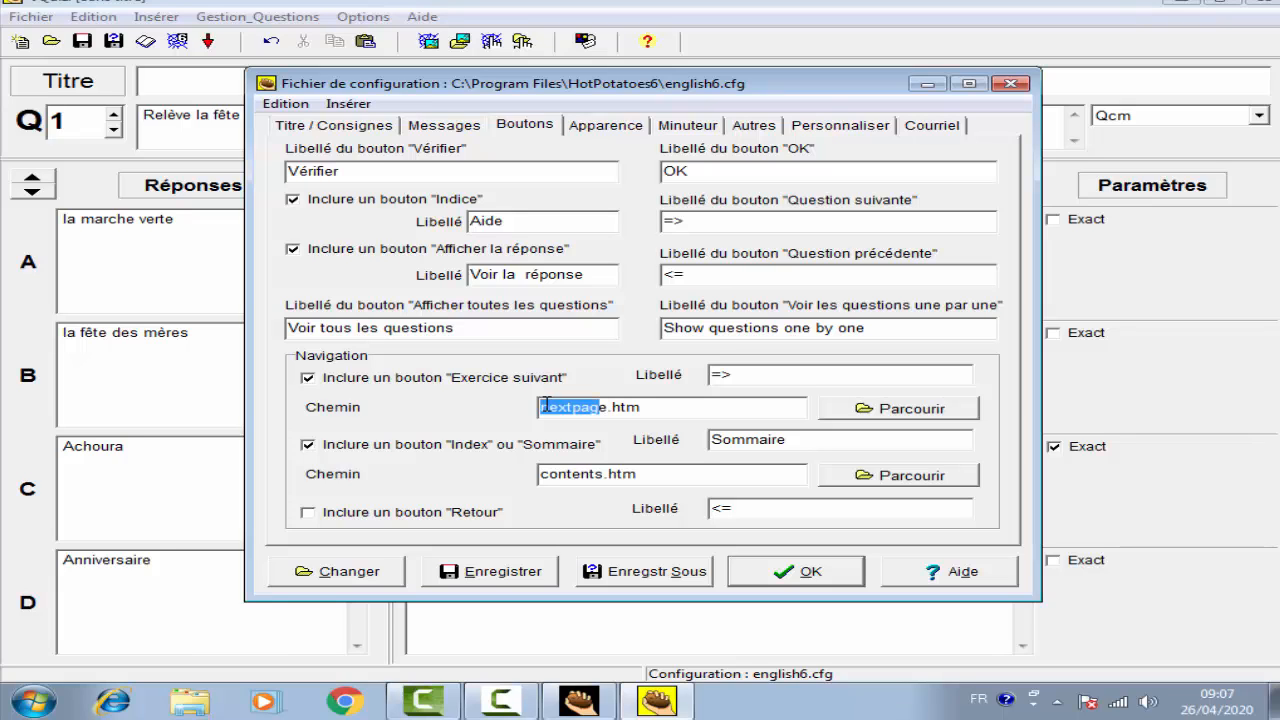
key(Delete)
key(Delete)
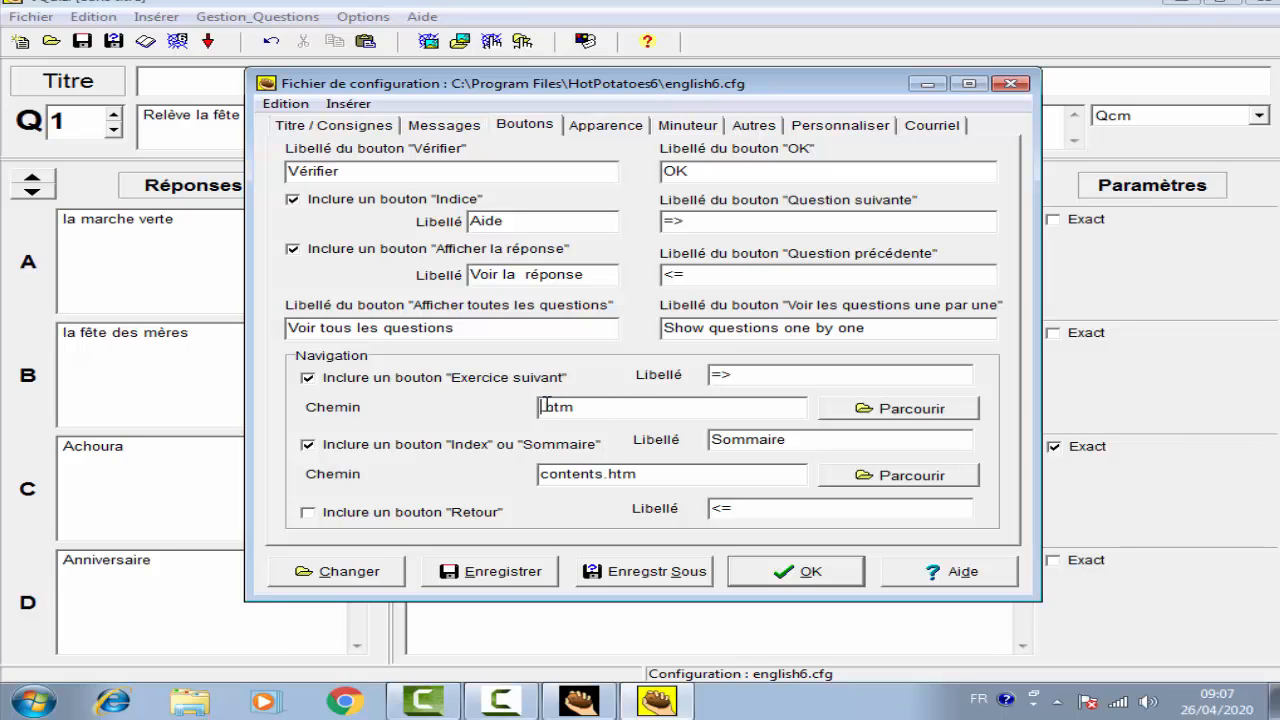
text(page suivan)
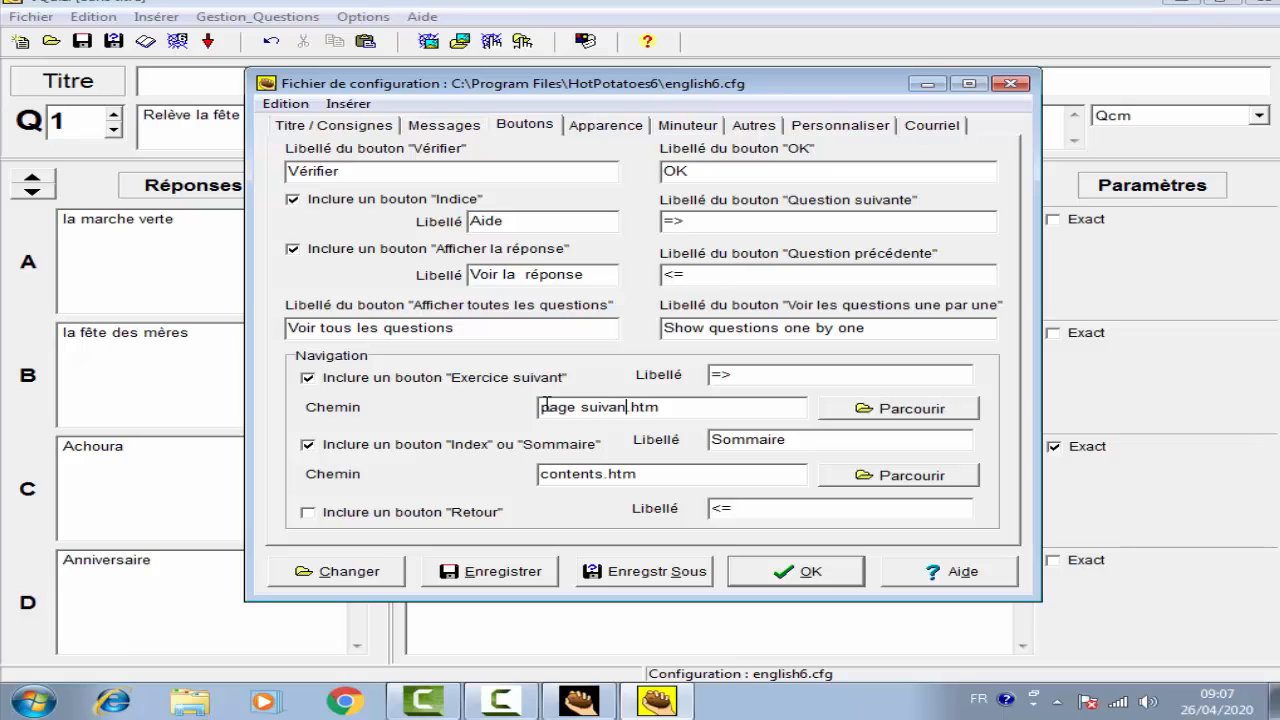
text(te)
- Review the appearance settings, including the colour choices for the navigation bar, web page background and title
click(607, 128)
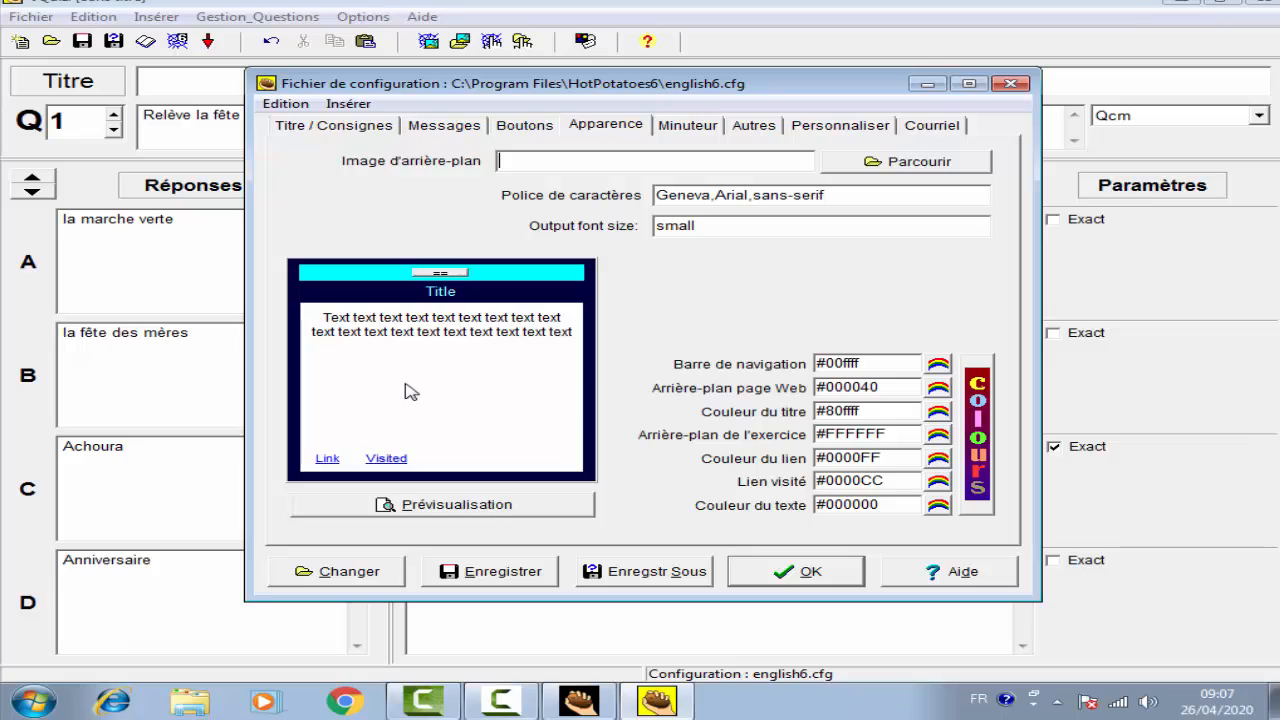
click(940, 366)
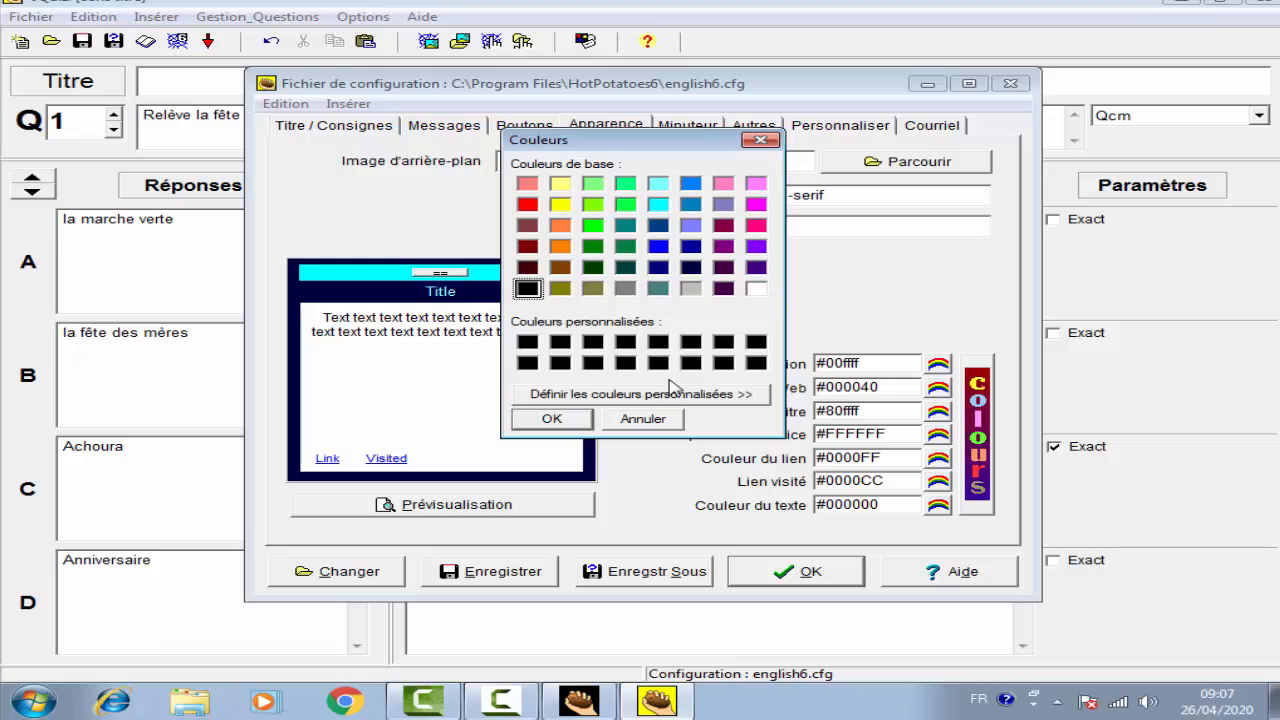
click(650, 420)
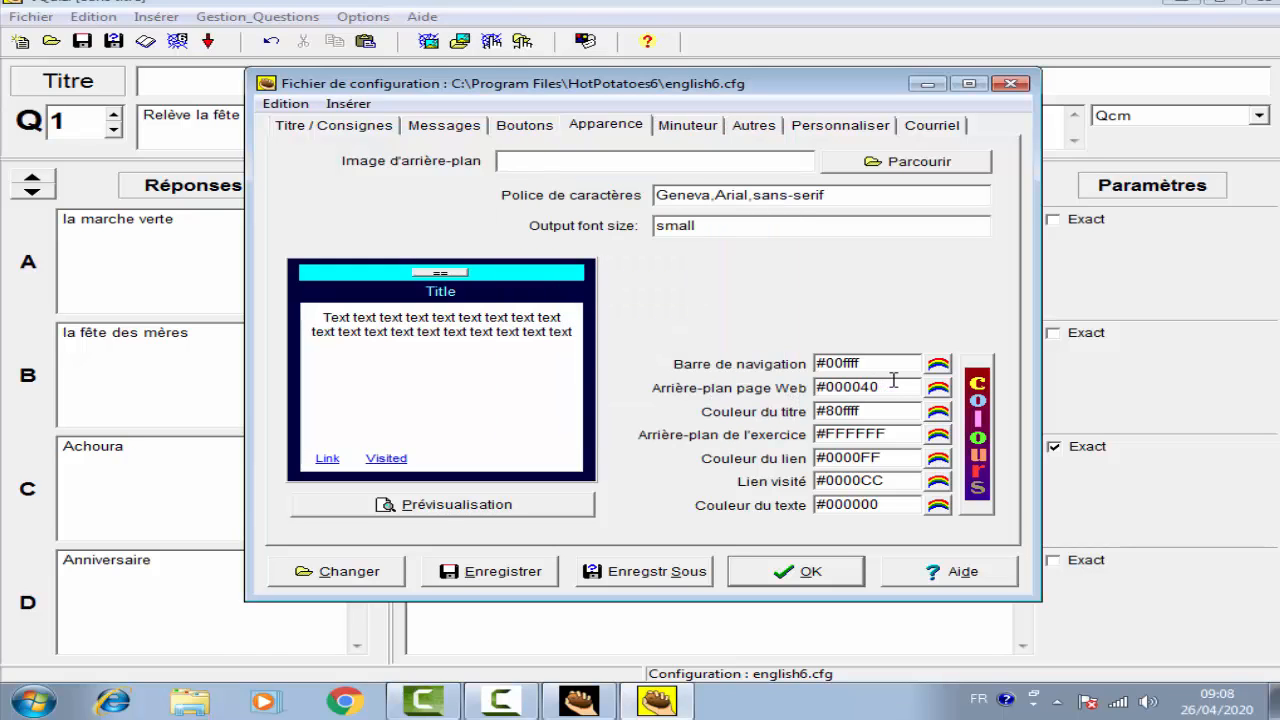
click(938, 390)
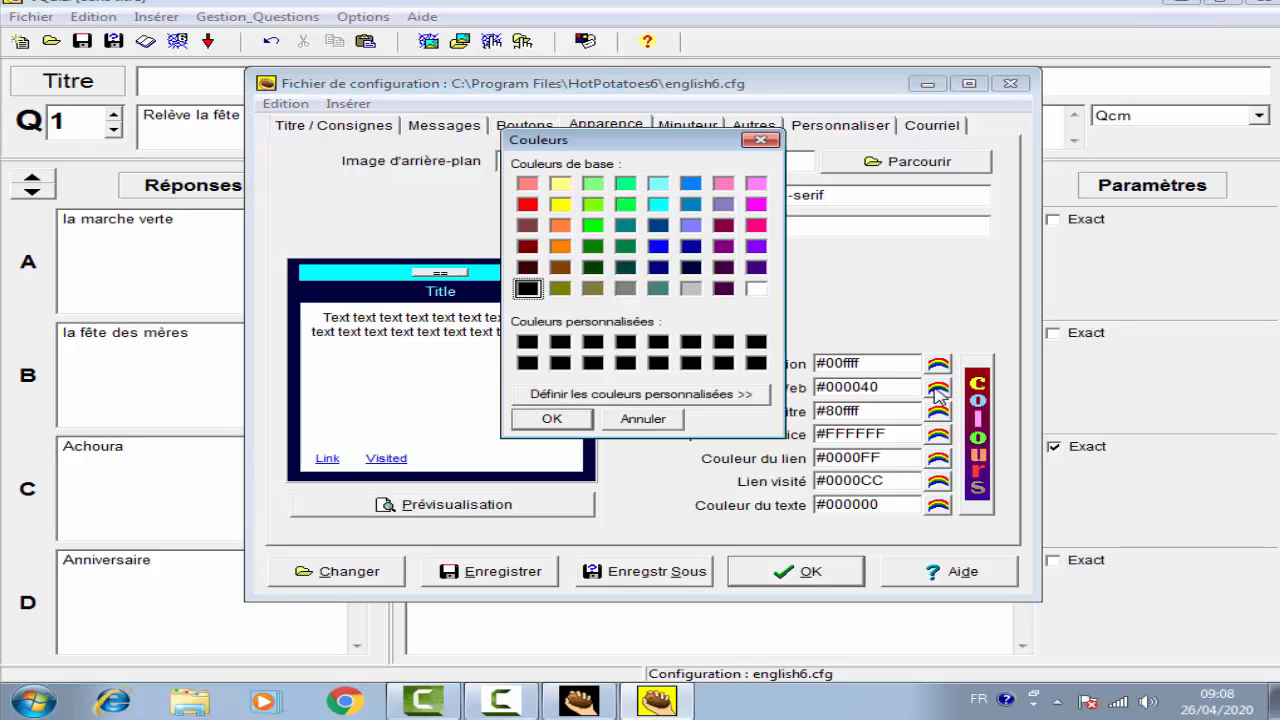
click(660, 428)
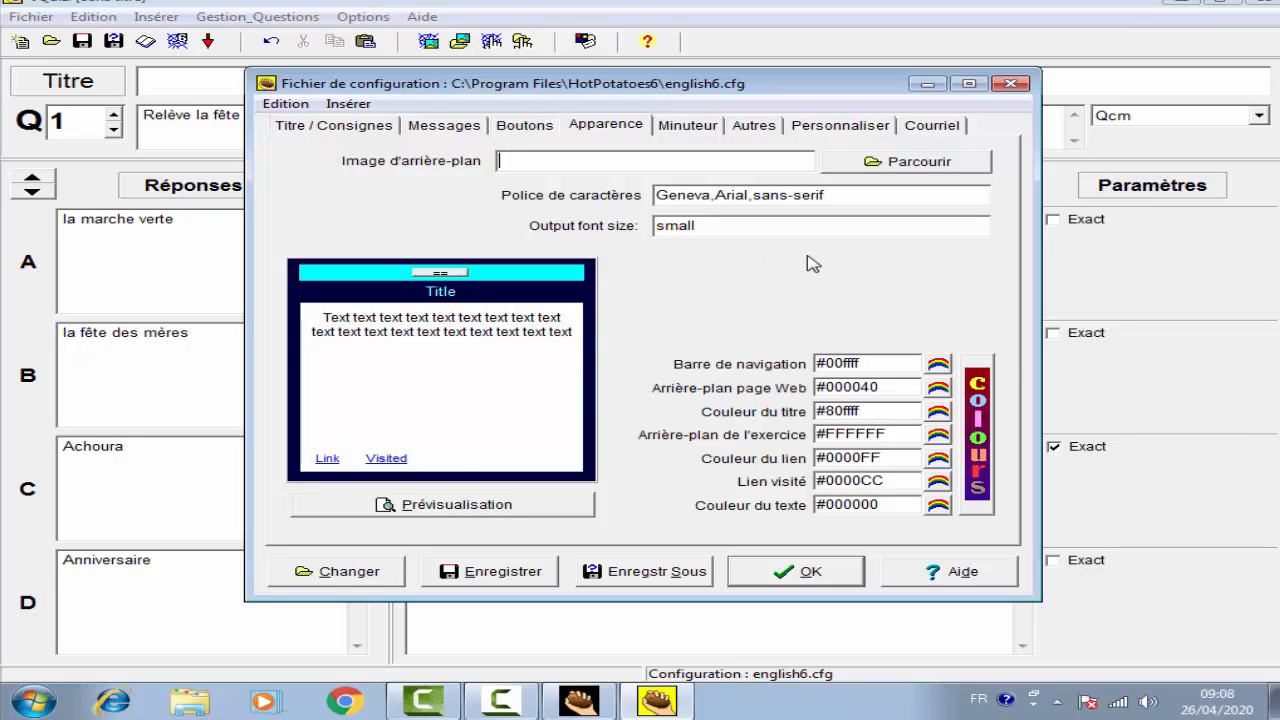
click(938, 412)
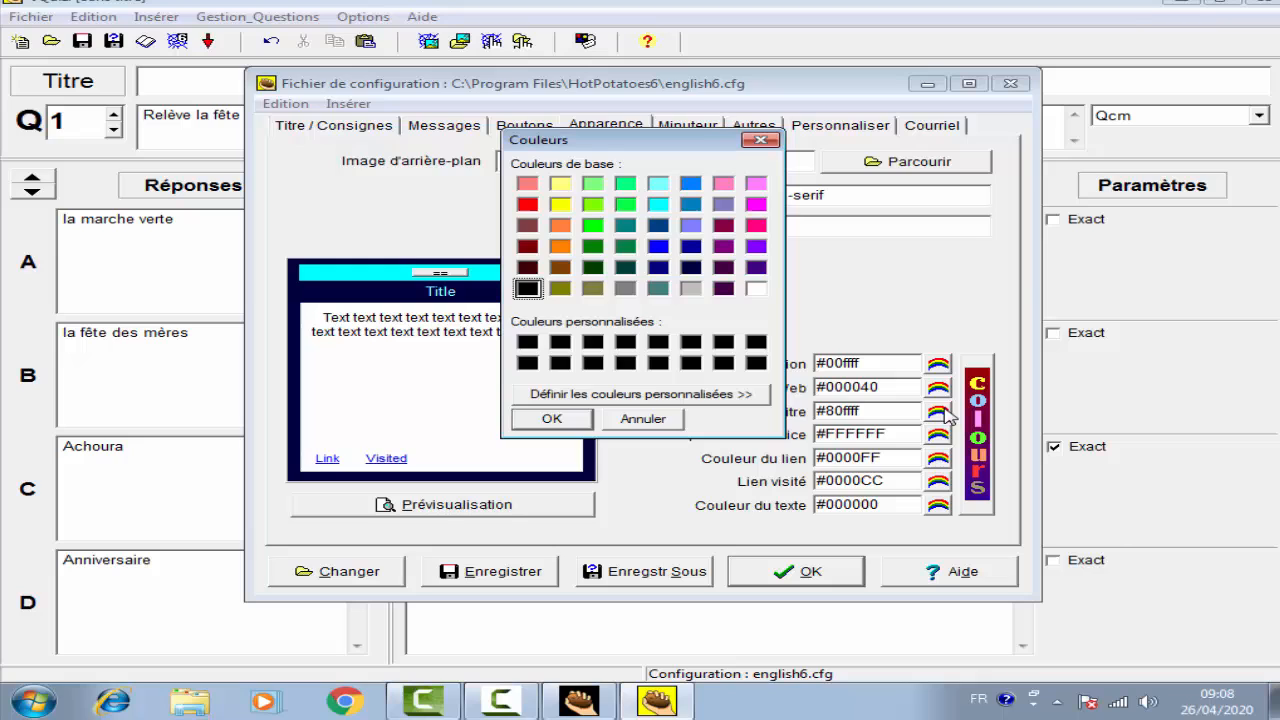
click(675, 420)
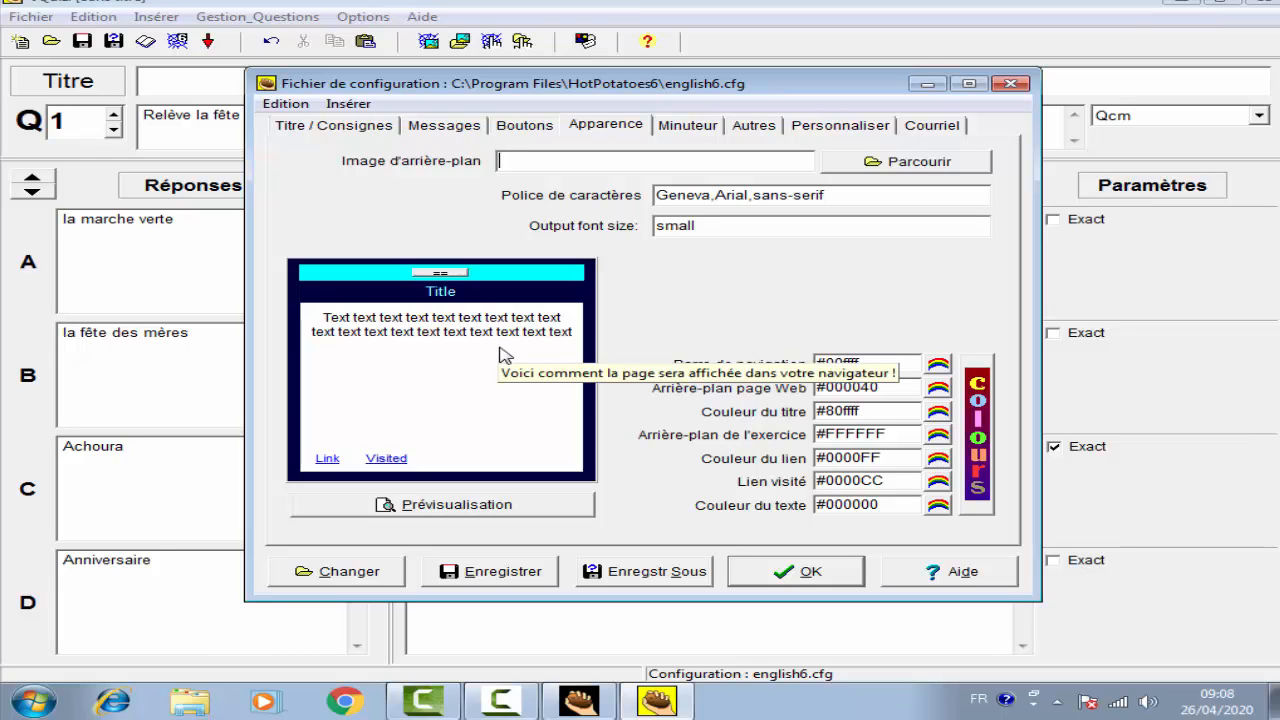
- Review the timer, miscellaneous and custom variable settings, and save and close the configuration
click(683, 133)
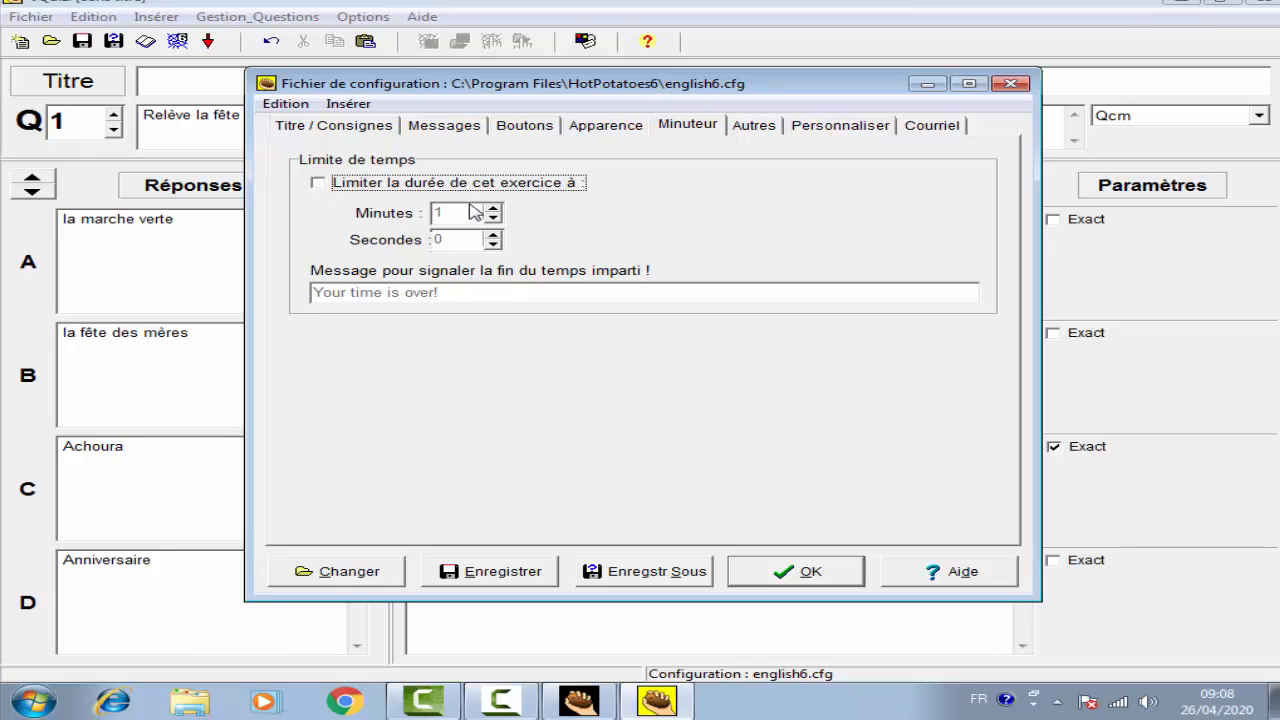
click(771, 128)
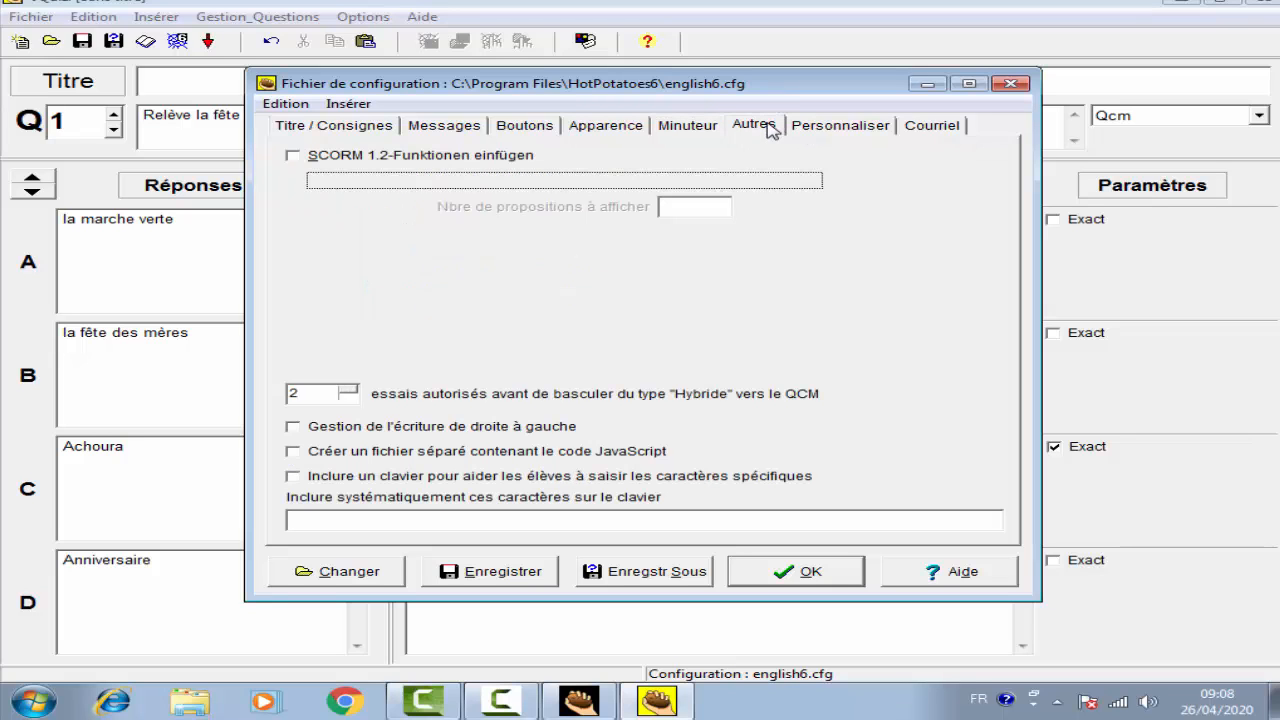
click(802, 128)
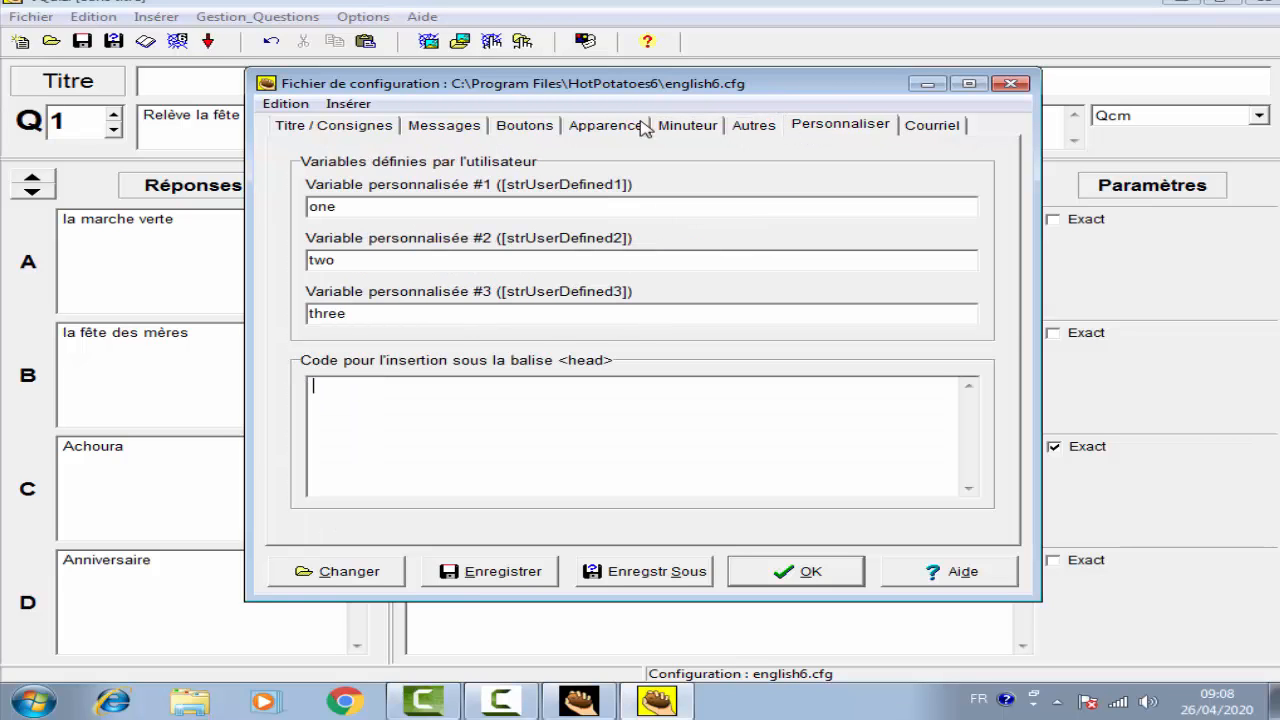
click(478, 578)
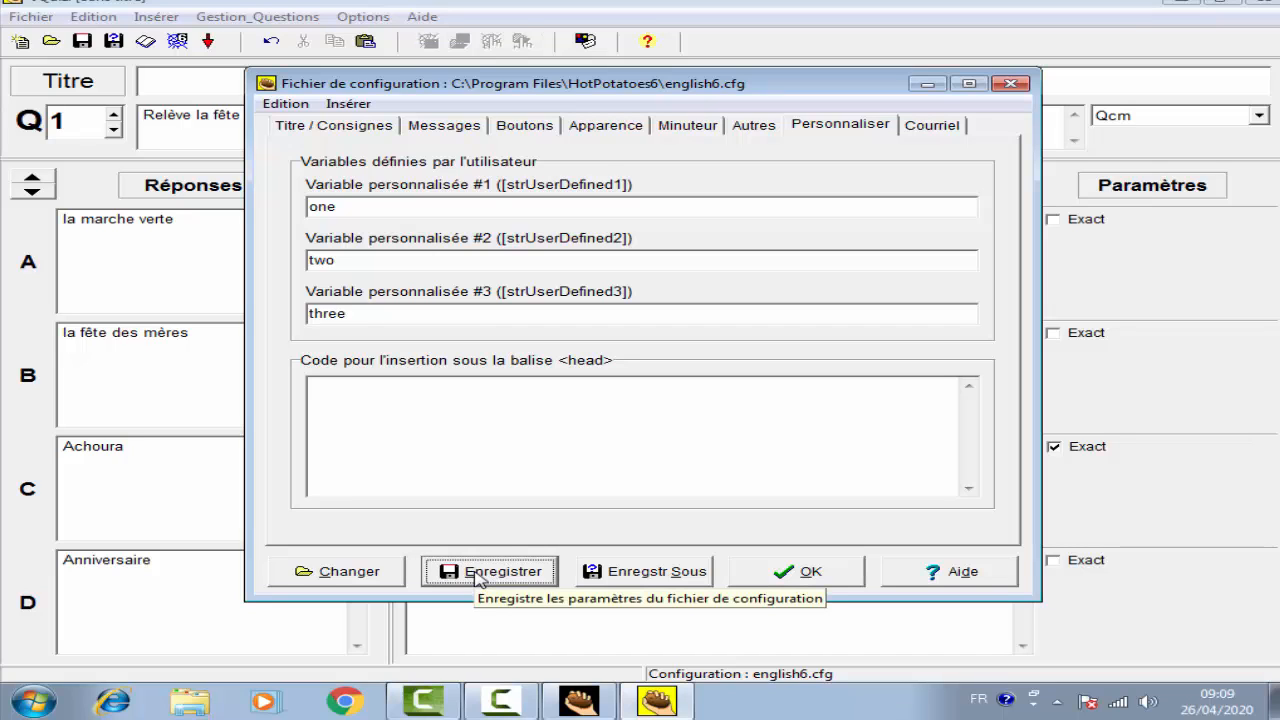
click(793, 572)
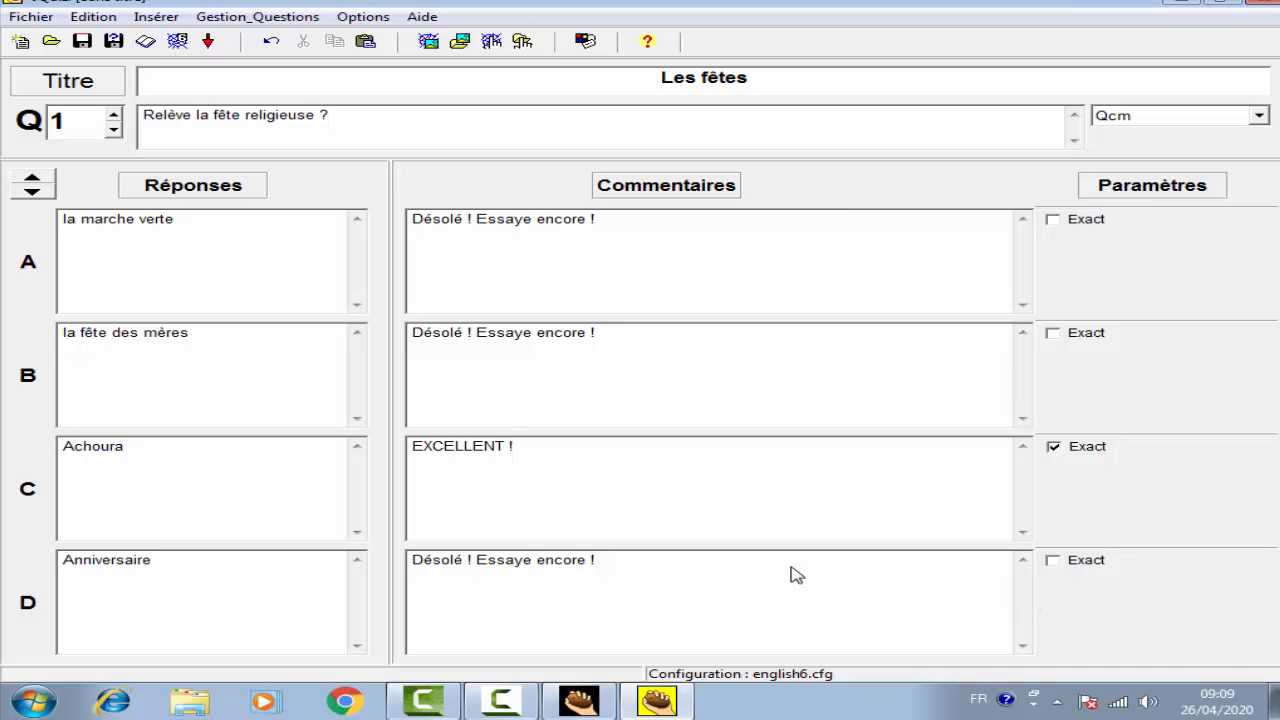
- Start saving the project as a JQuiz file named "les fêtes religieuses, nationales"
click(83, 42)
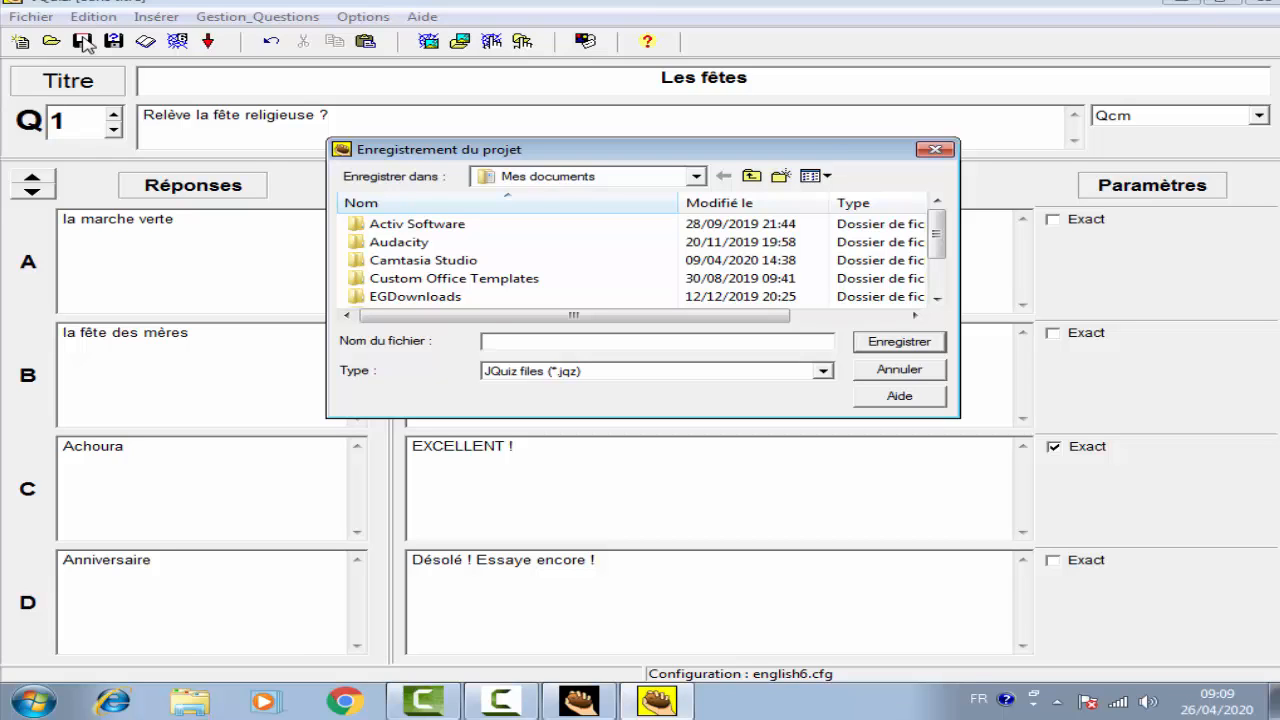
text(l)
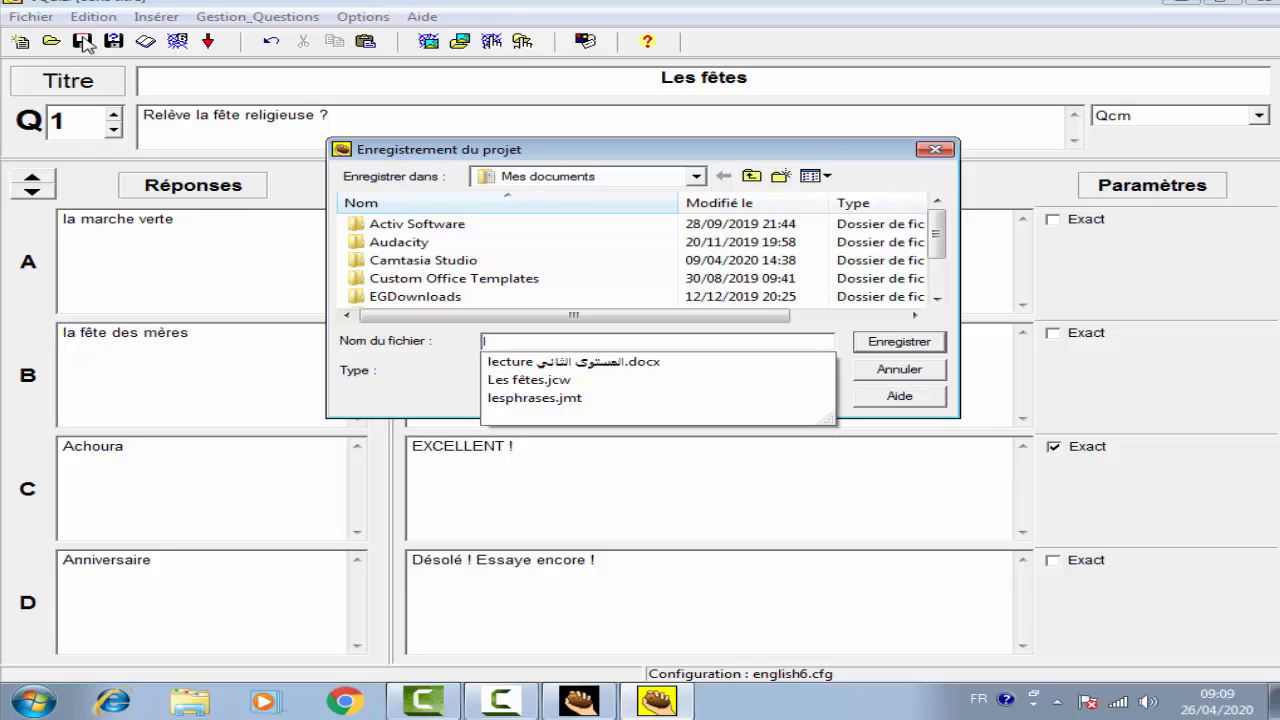
text(es)
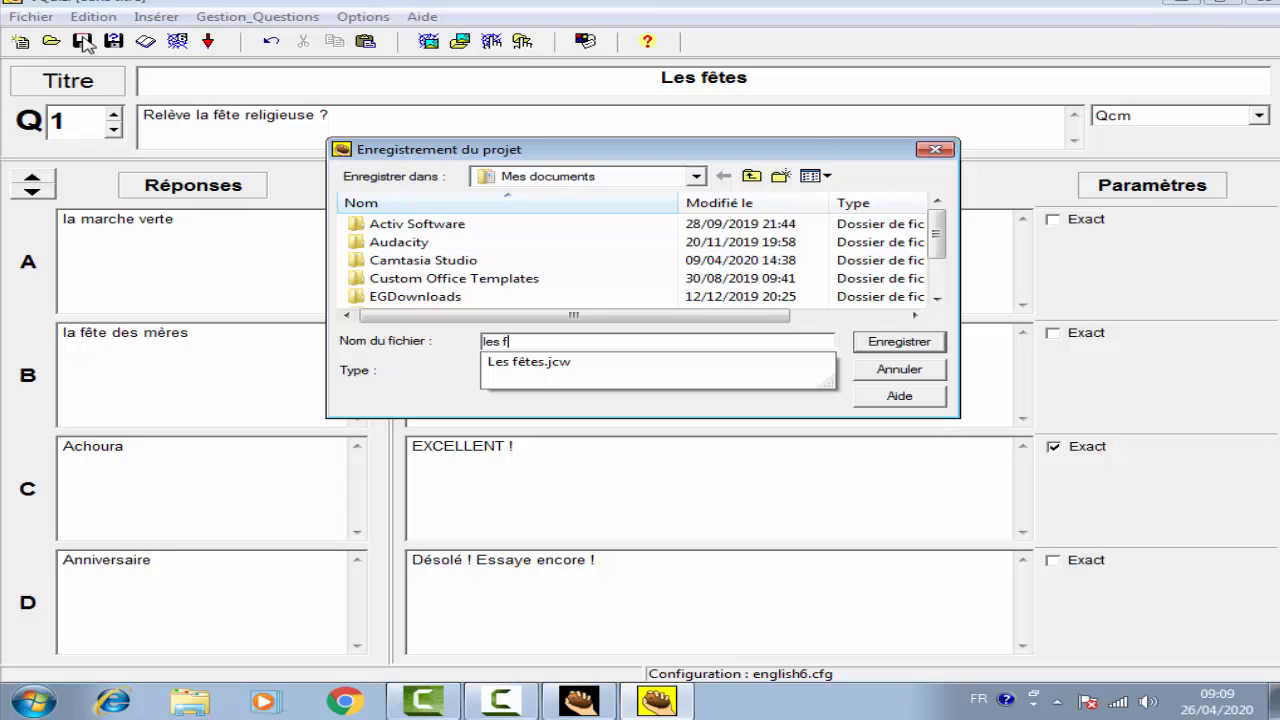
text(fêtes )
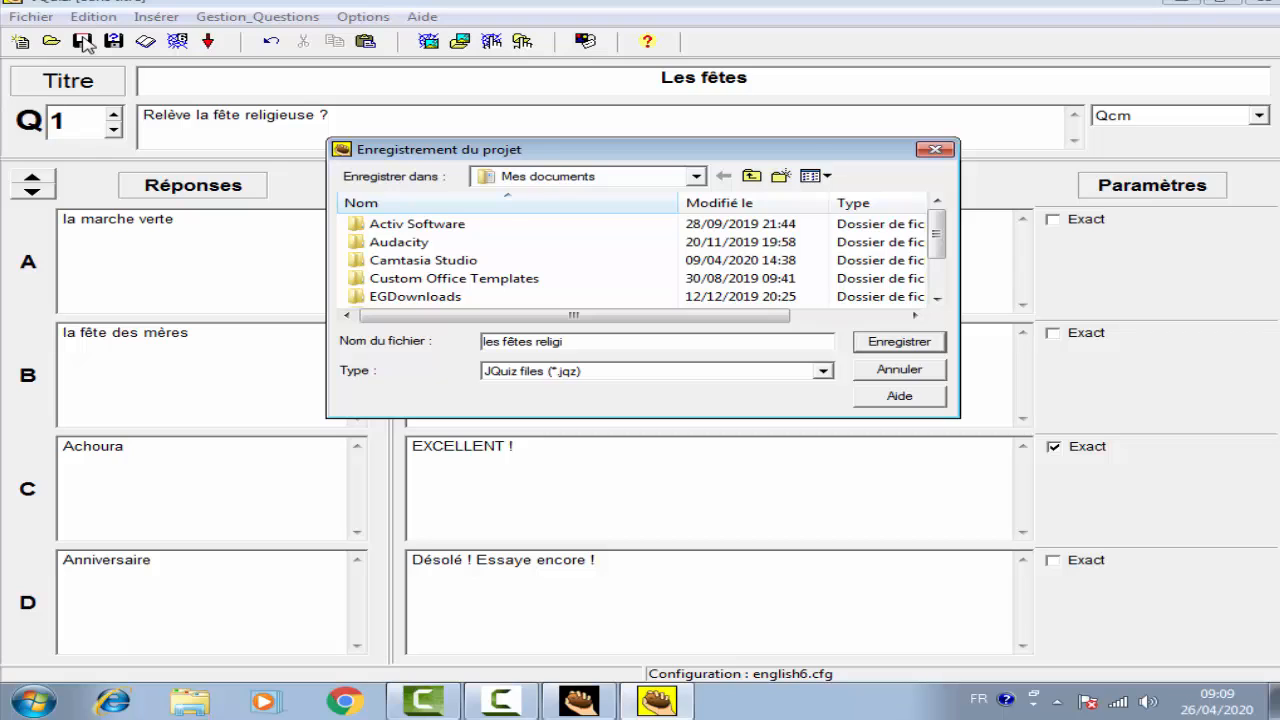
text(religieuses,)
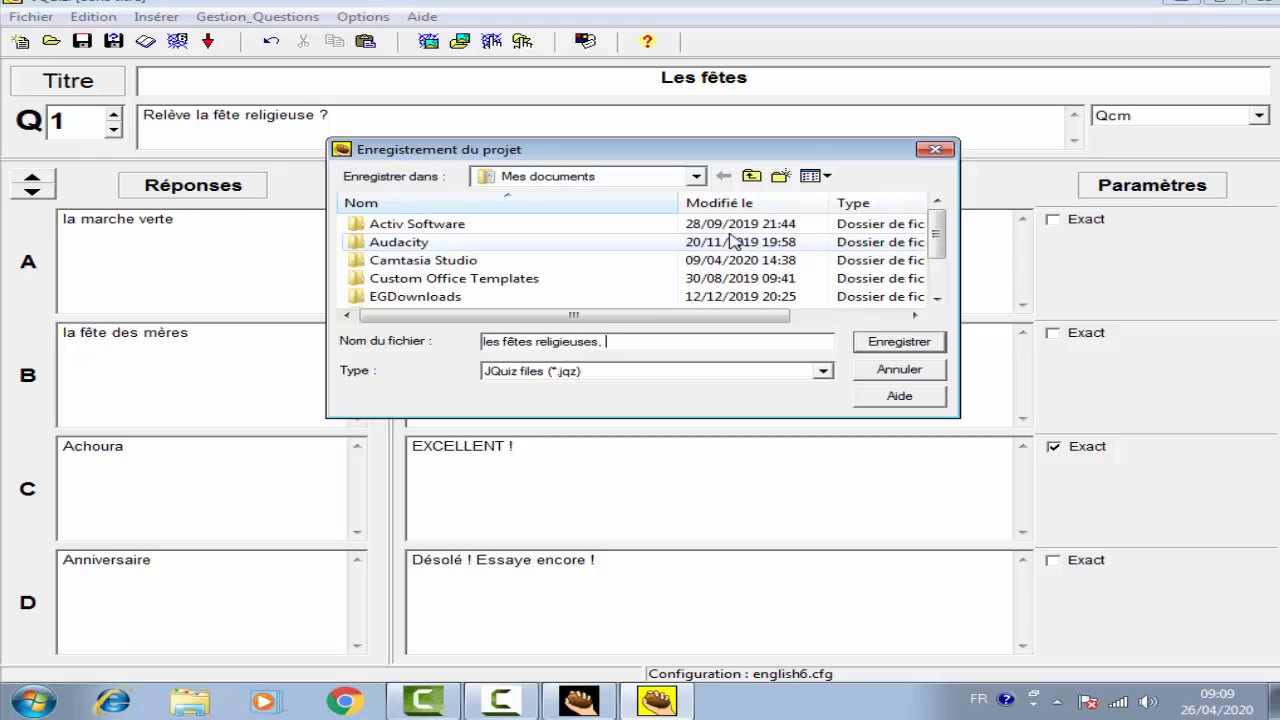
text(nationales)
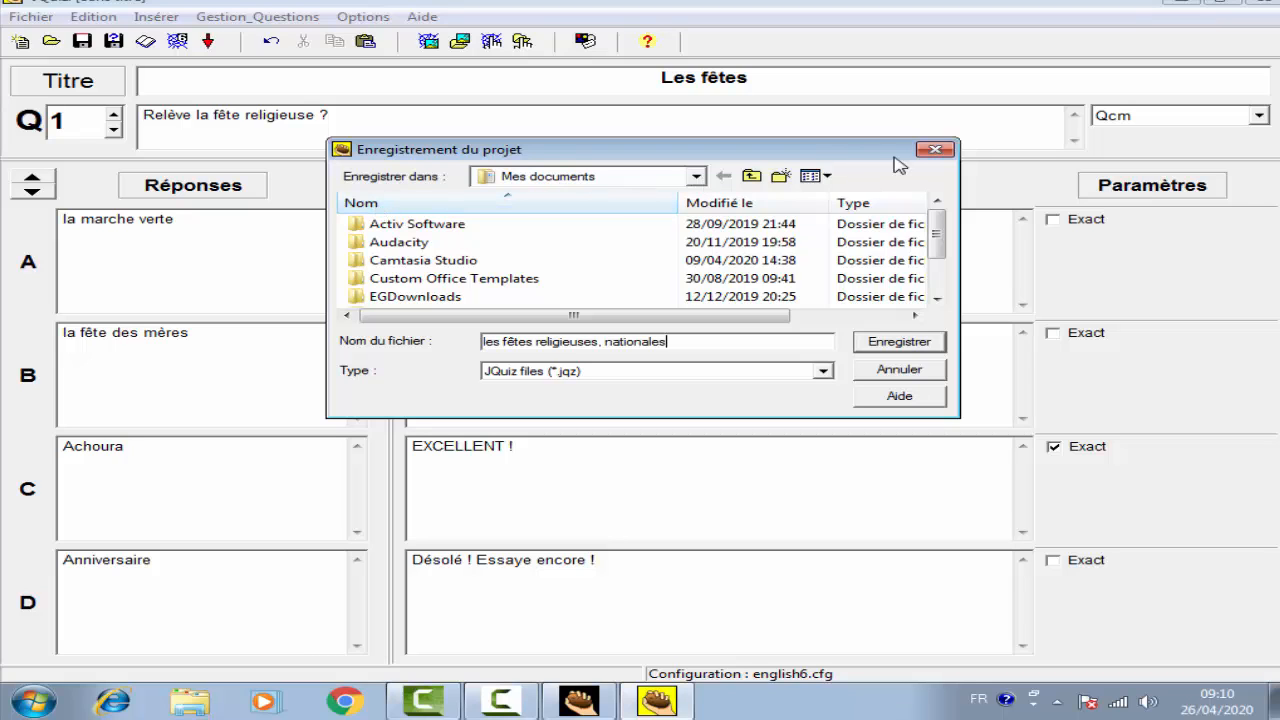
- Choose the desktop (Bureau) as the destination folder and save the project there
click(703, 176)
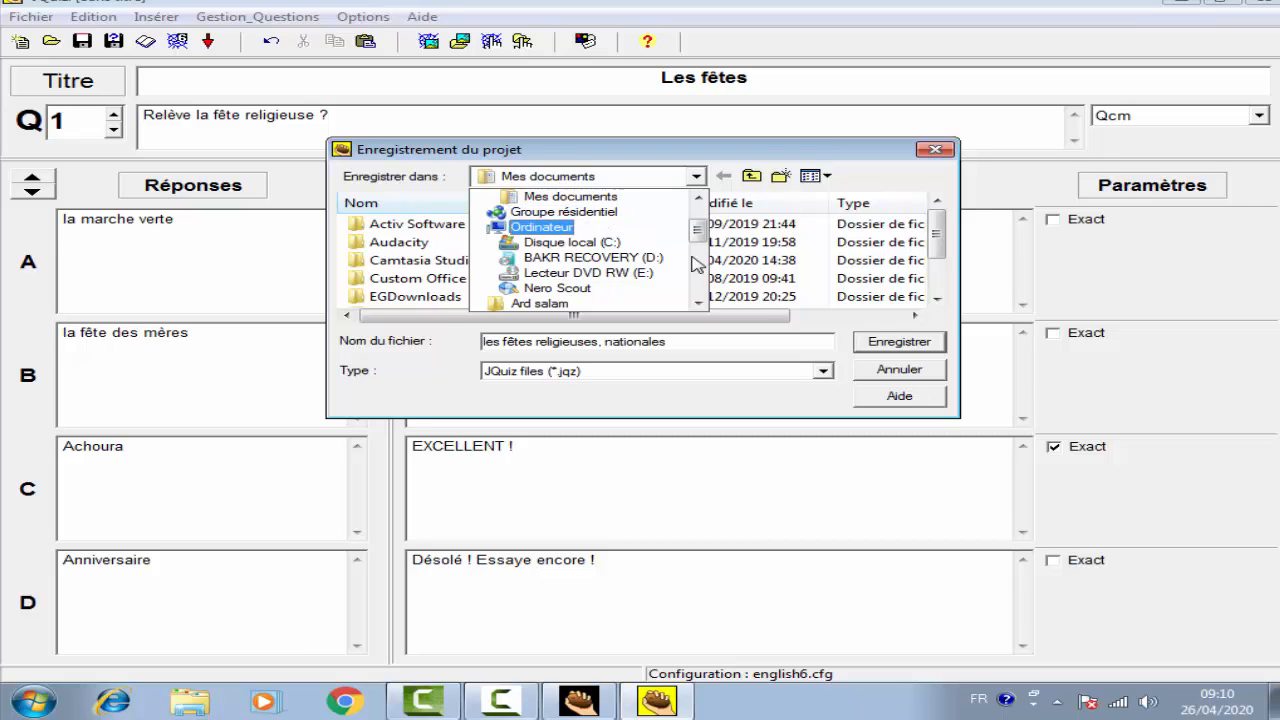
click(699, 304)
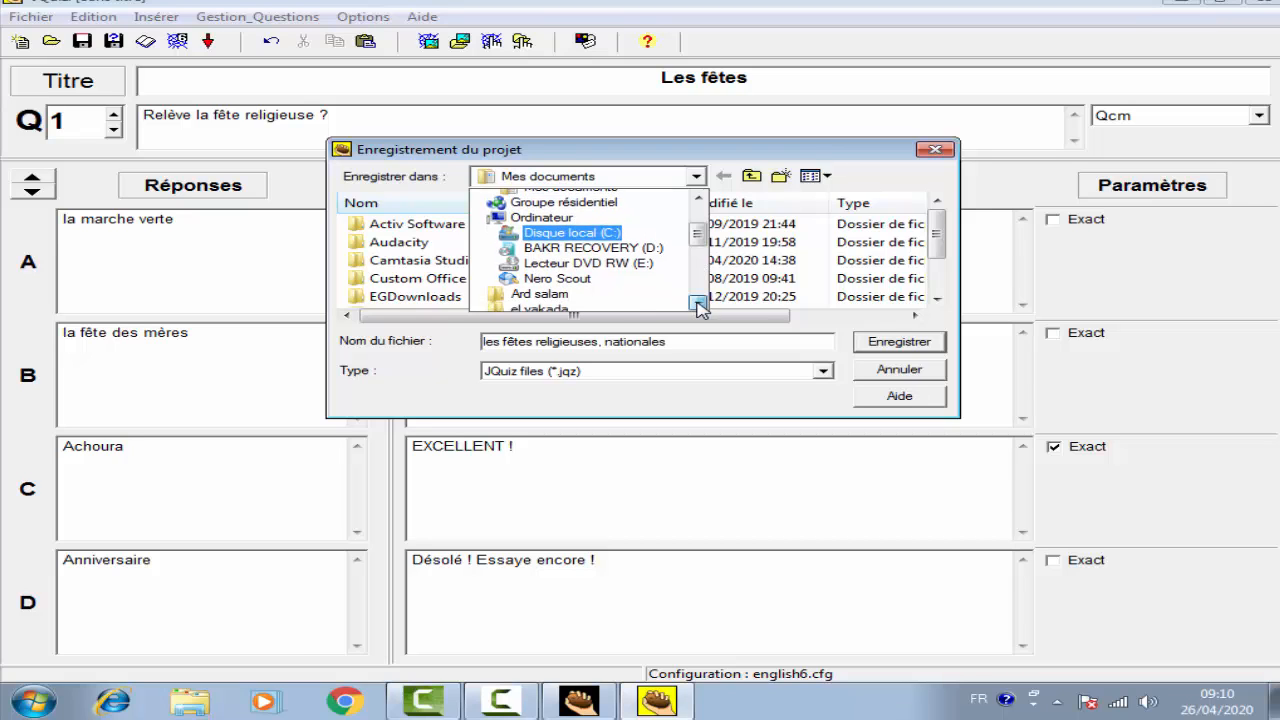
click(698, 197)
click(698, 198)
click(698, 198)
click(698, 198)
click(698, 198)
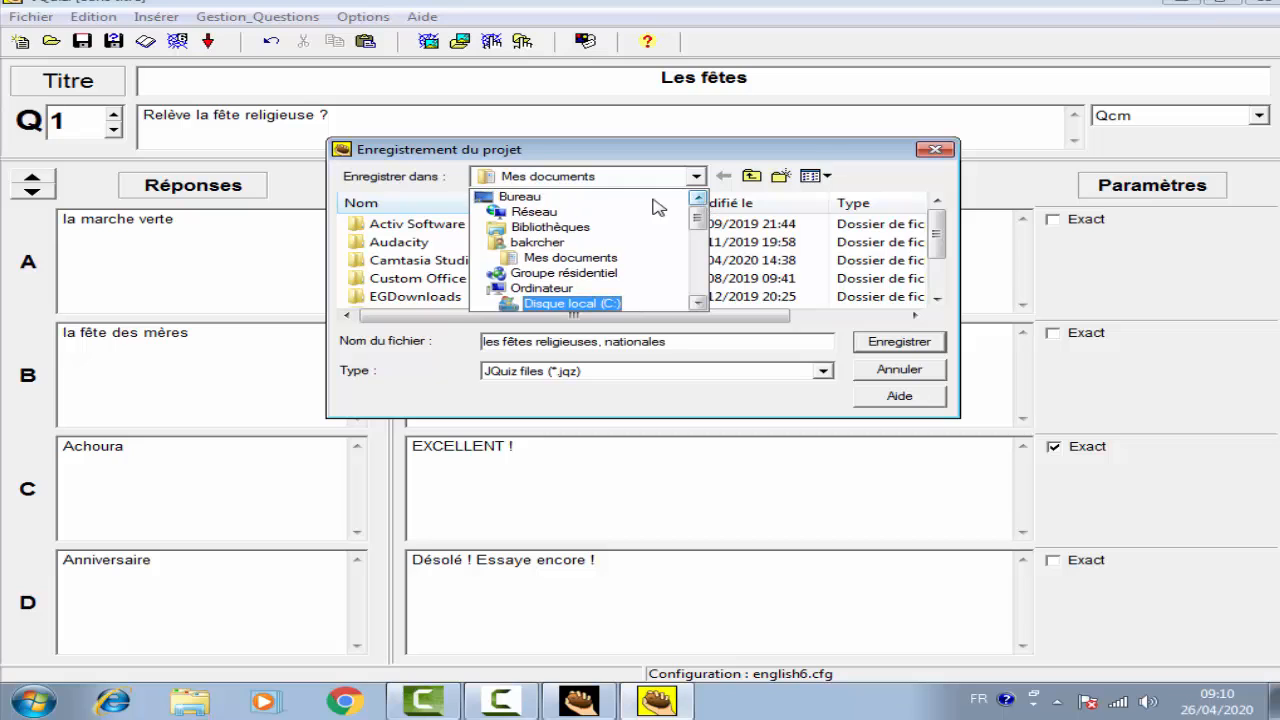
click(520, 198)
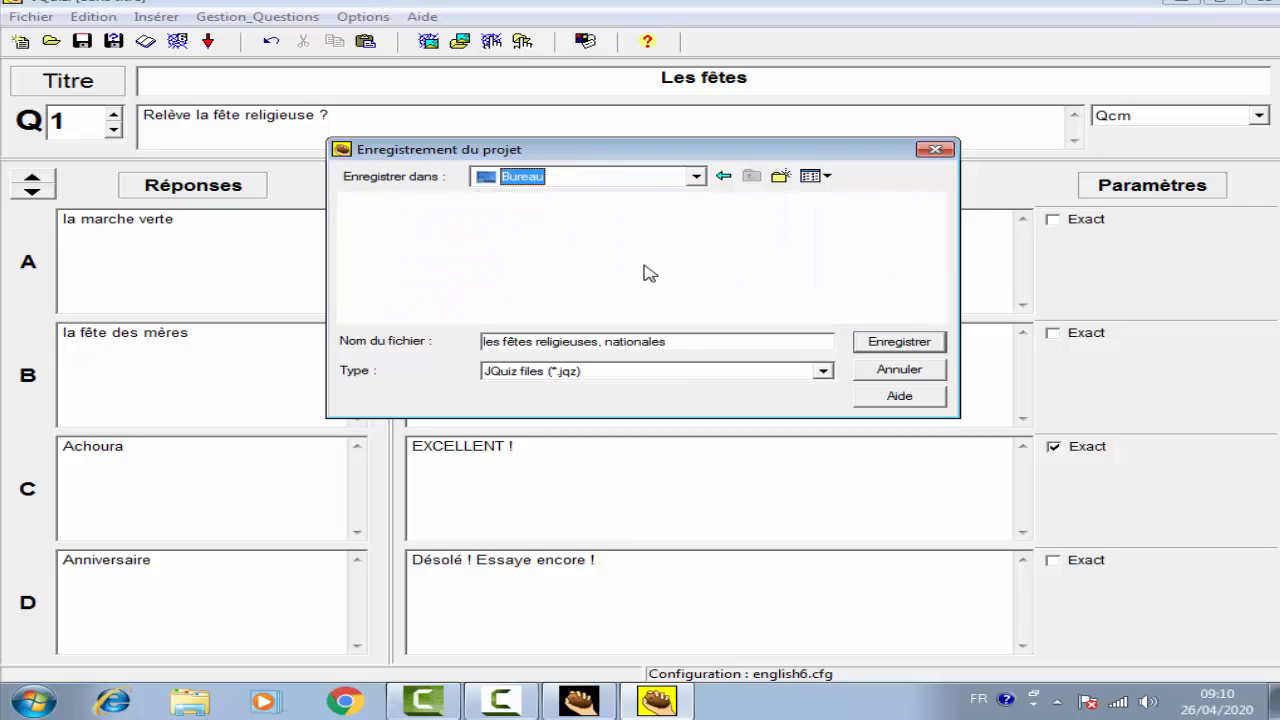
click(890, 343)
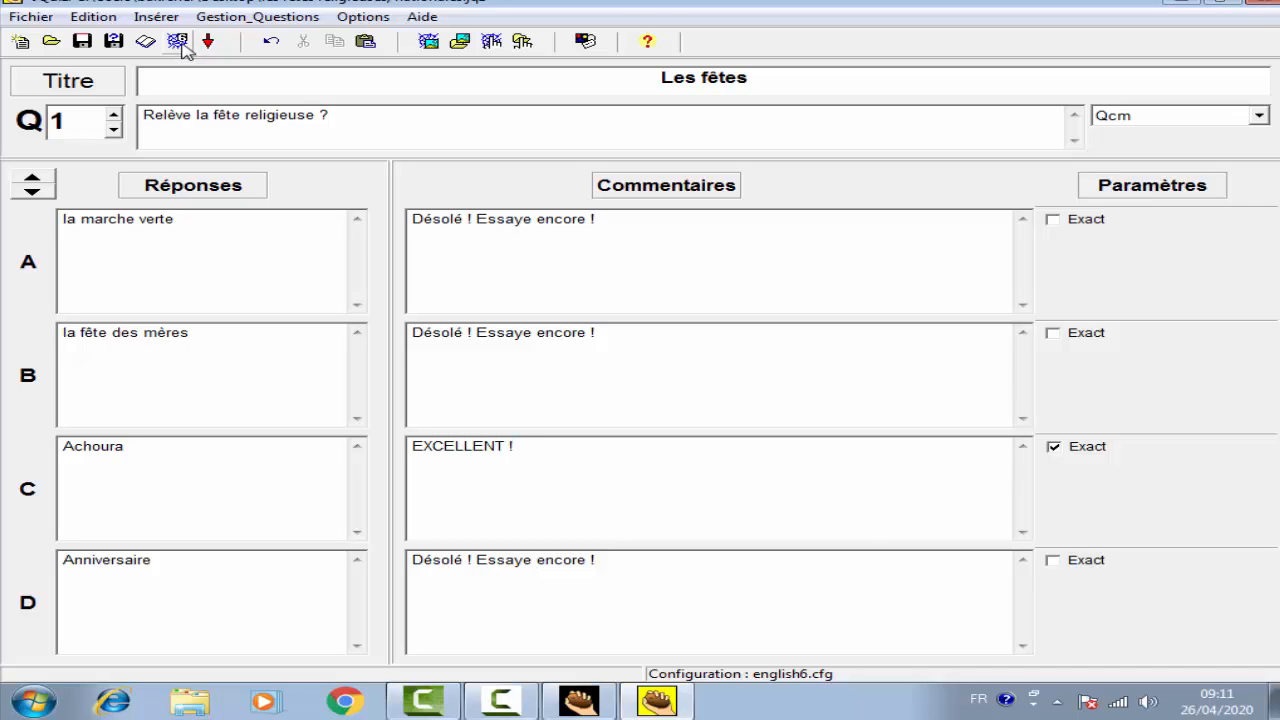
- Export the quiz to the desktop as the web page "les fêtes religieuses, nationales.htm", keeping the spaces in its name, without viewing it
click(179, 44)
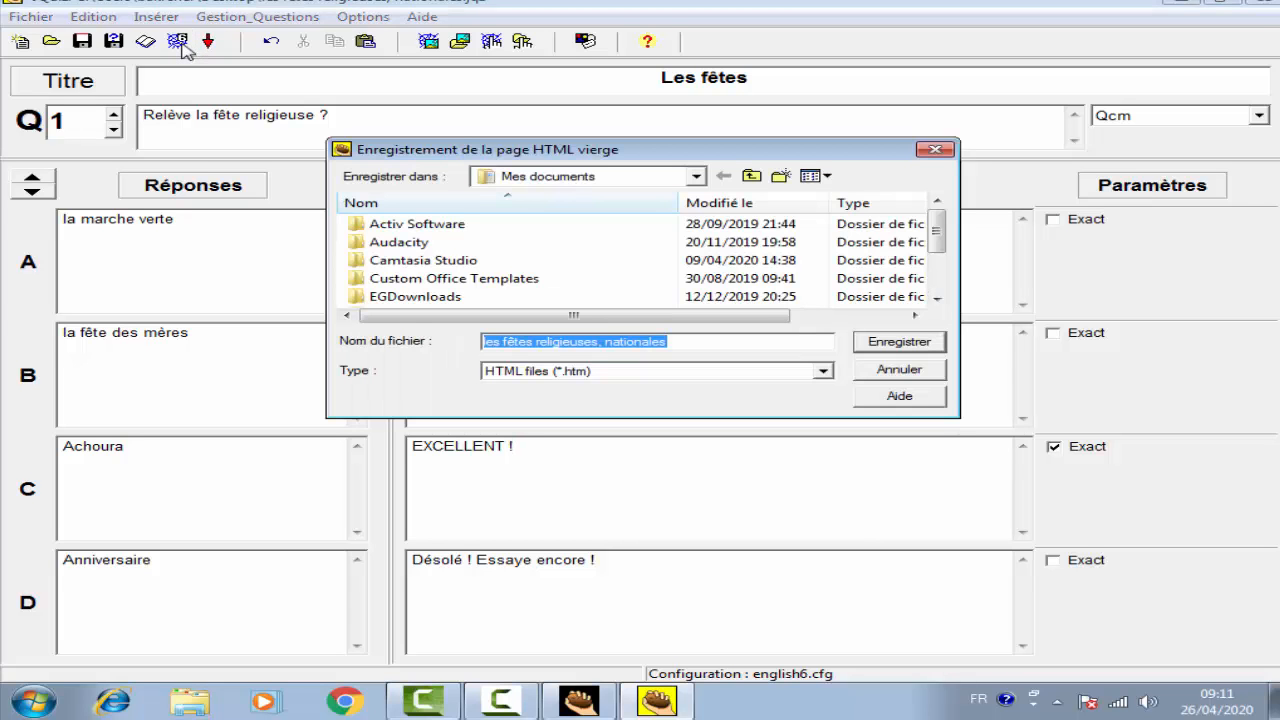
click(698, 180)
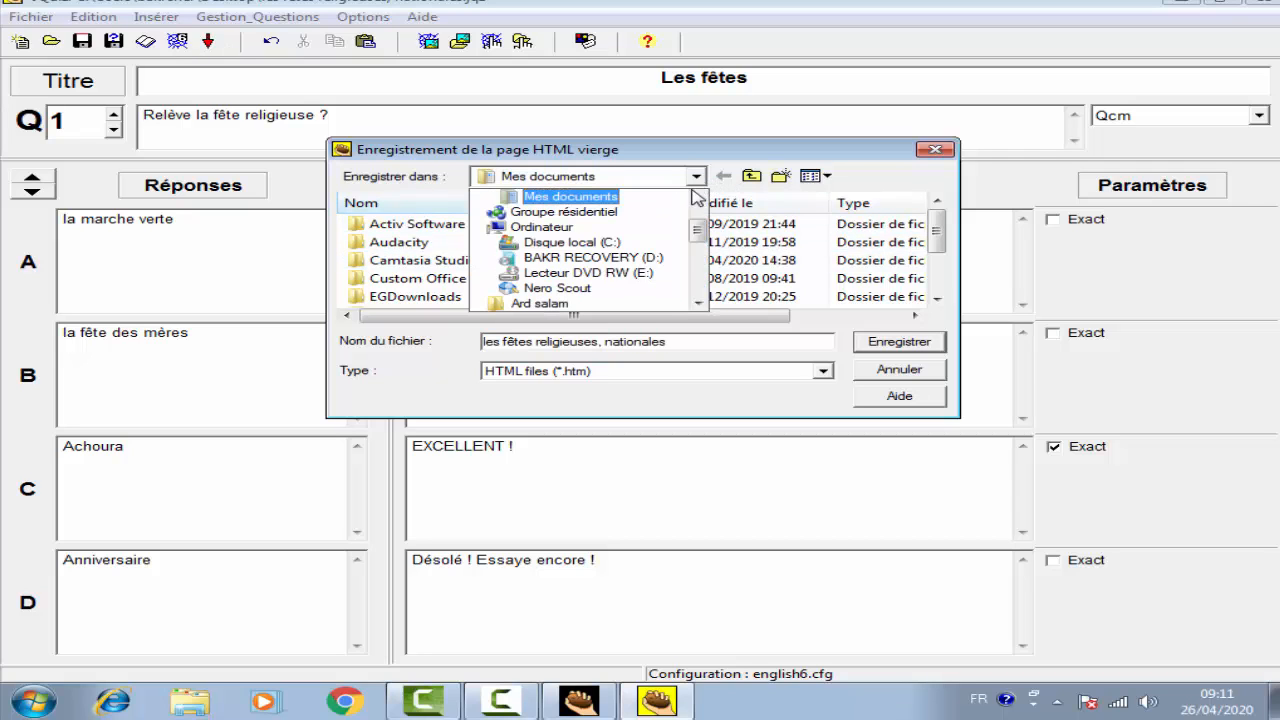
click(699, 198)
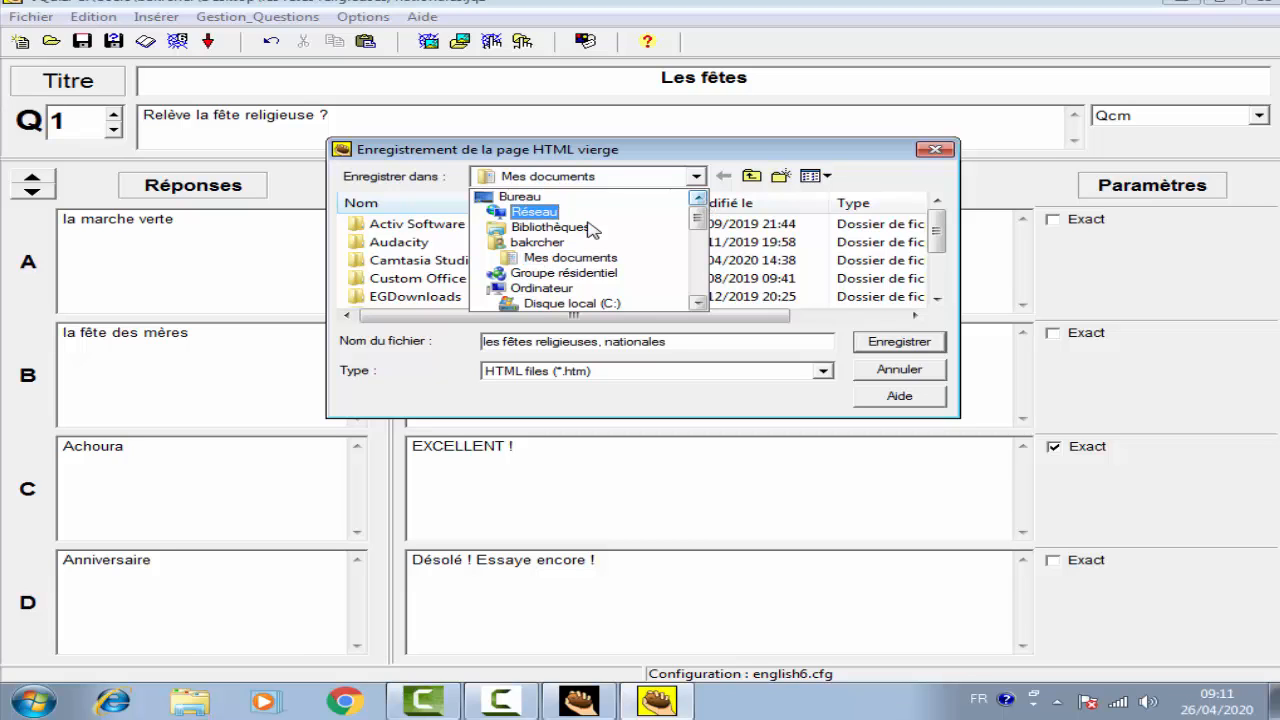
click(519, 197)
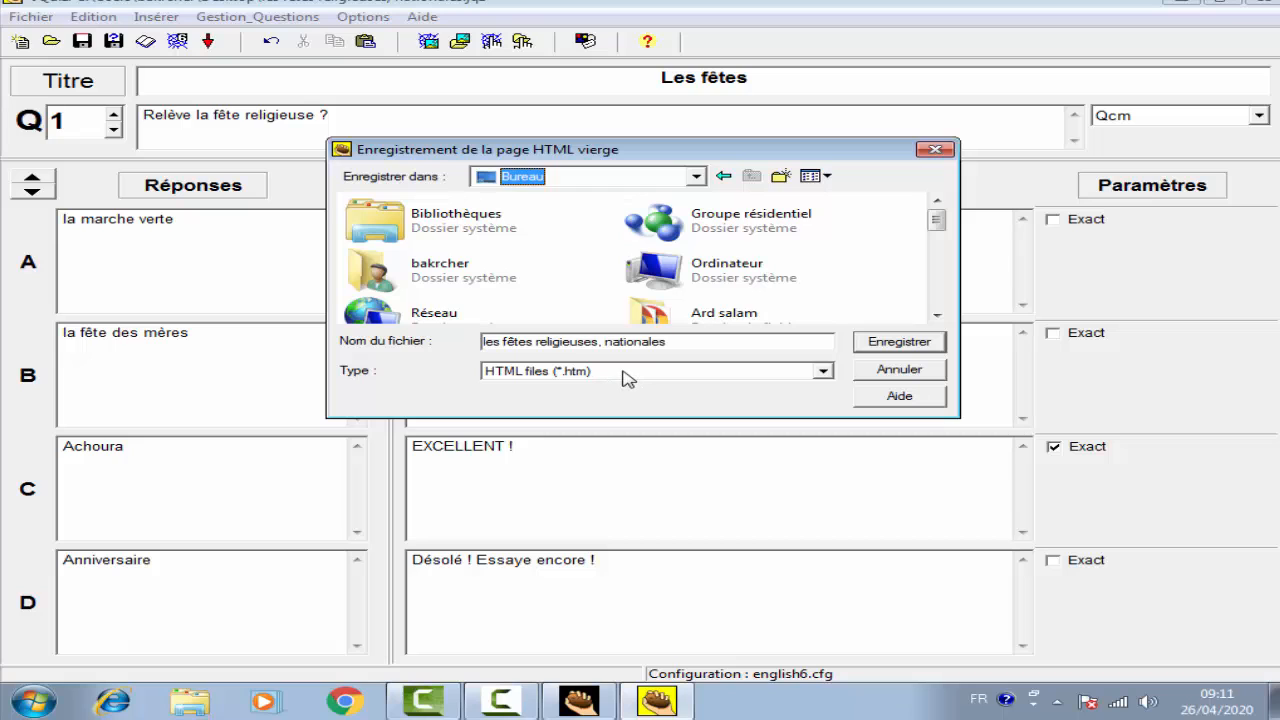
click(920, 343)
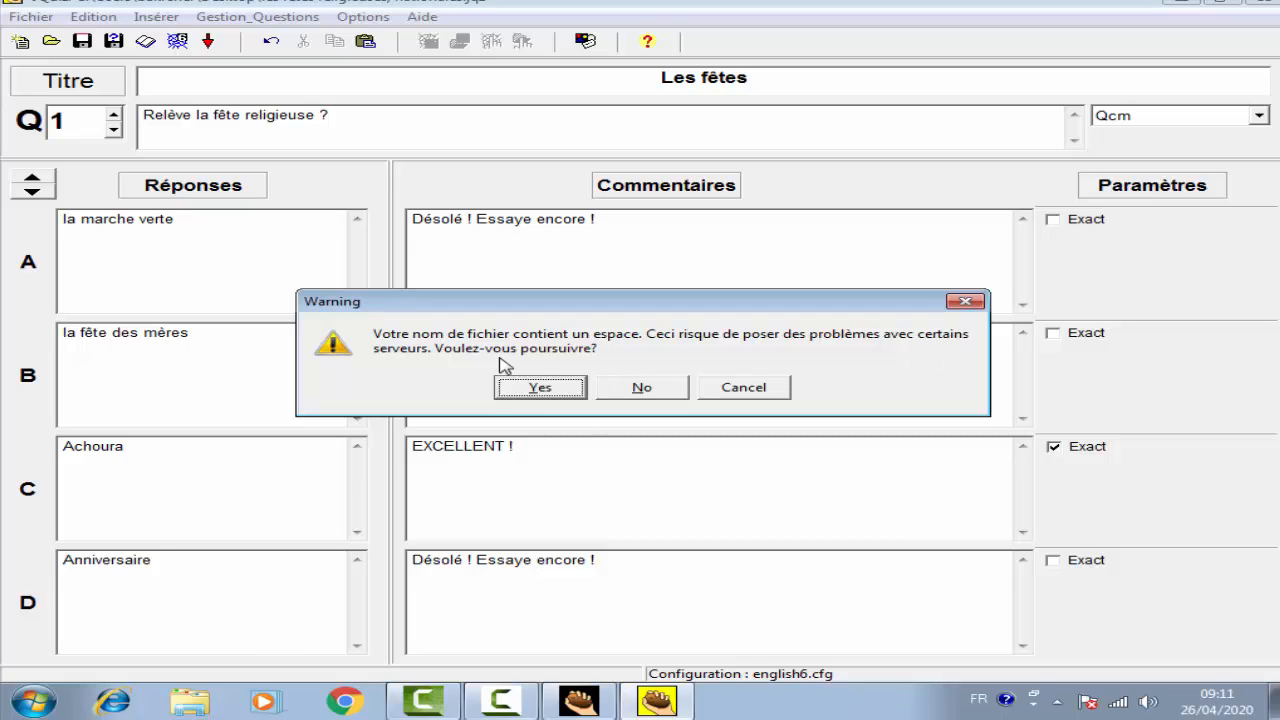
click(541, 388)
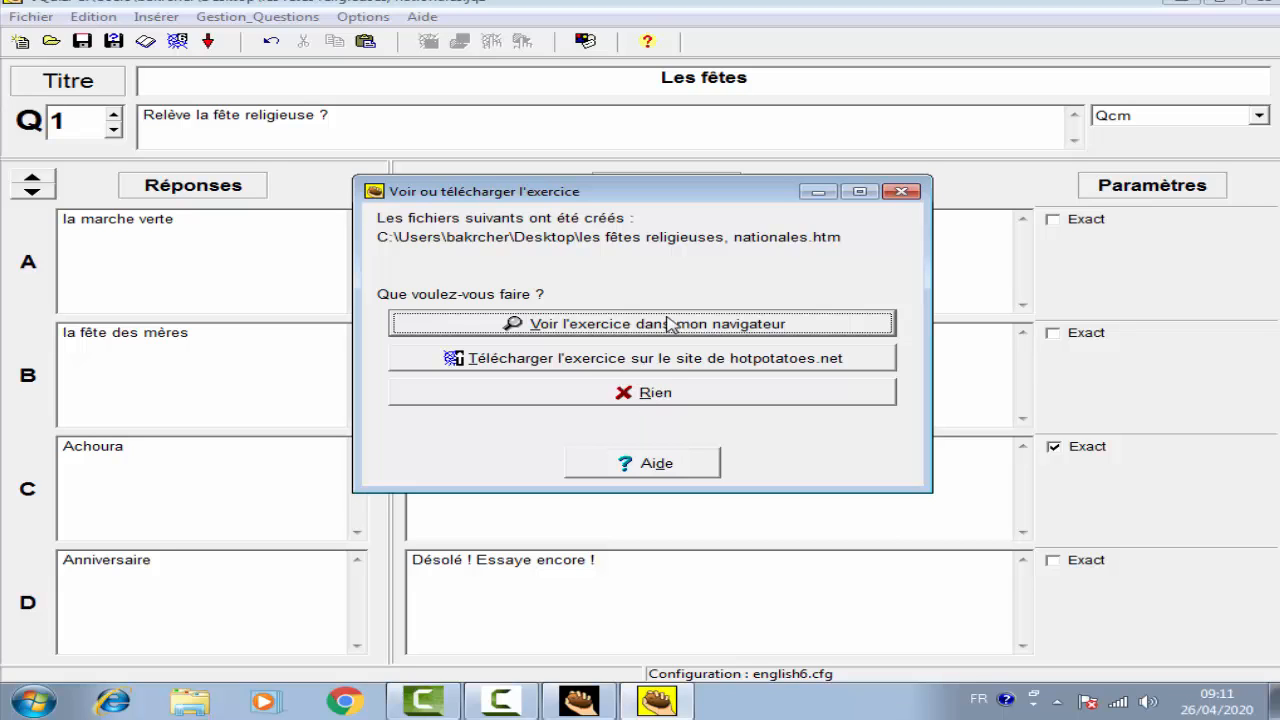
click(656, 394)
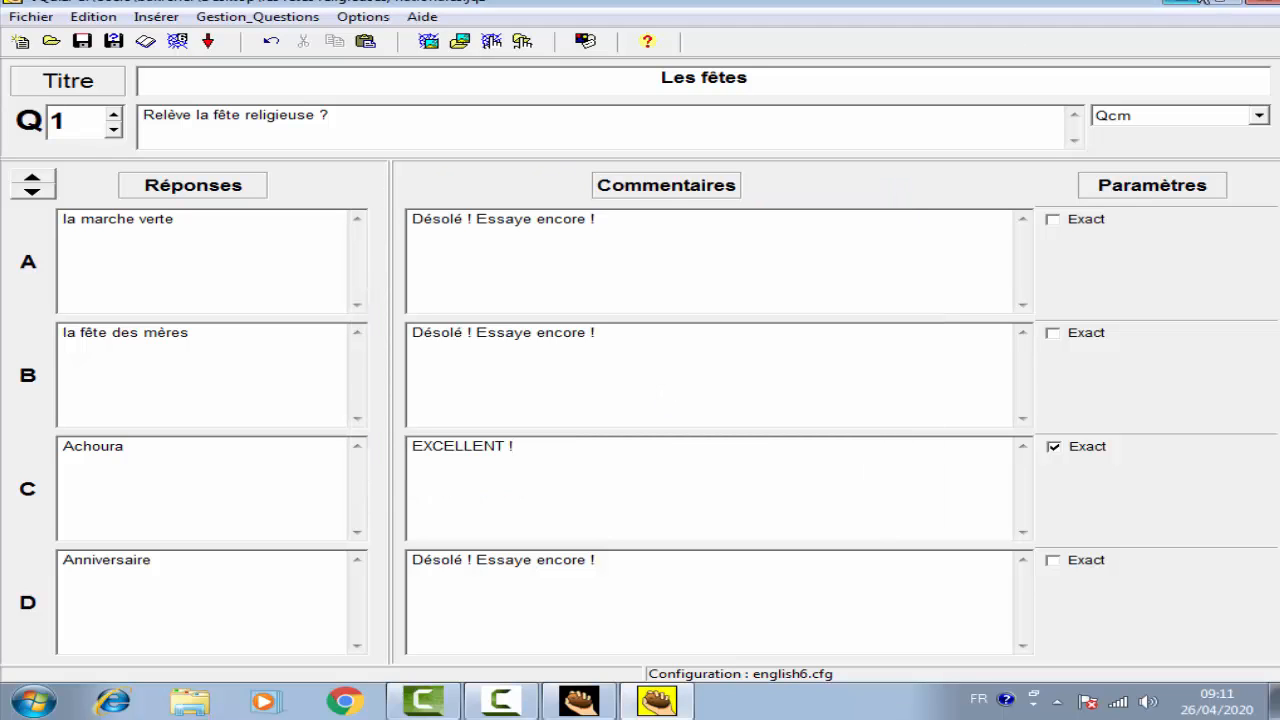
- Switch to the desktop and open the exported web page "les fêtes religieuses, nationales" in Firefox
click(1187, 5)
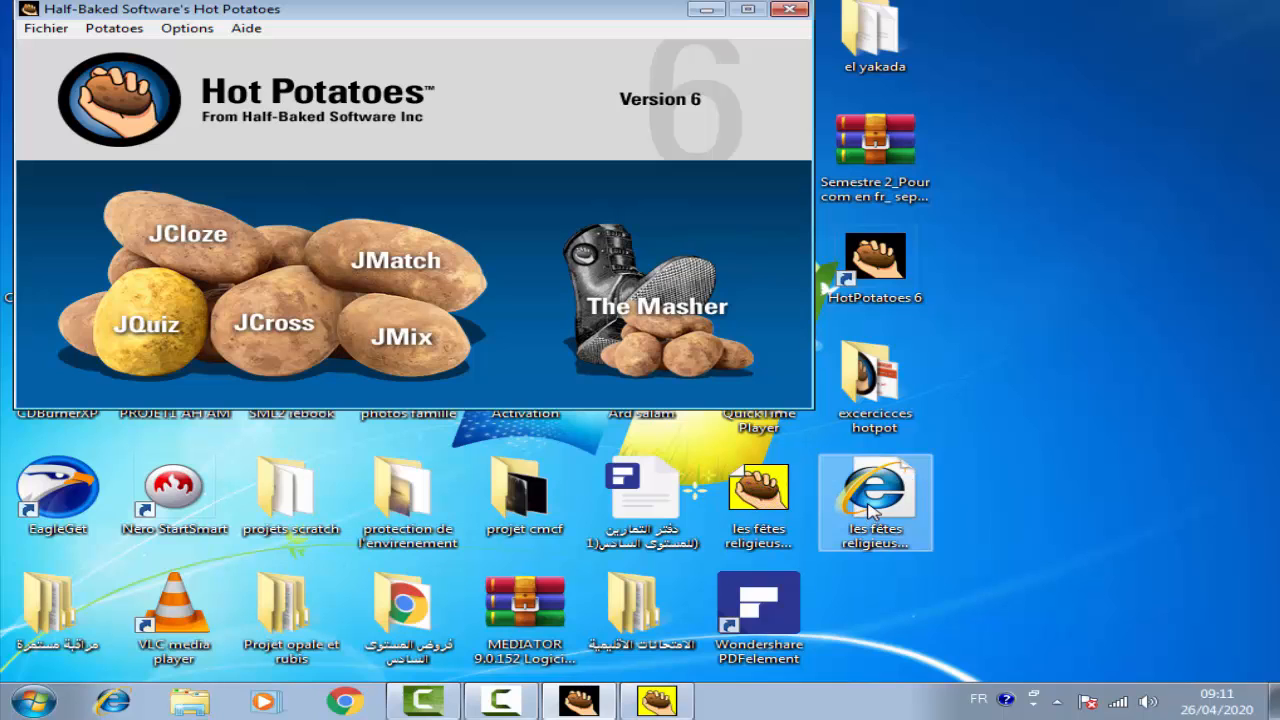
click(870, 510)
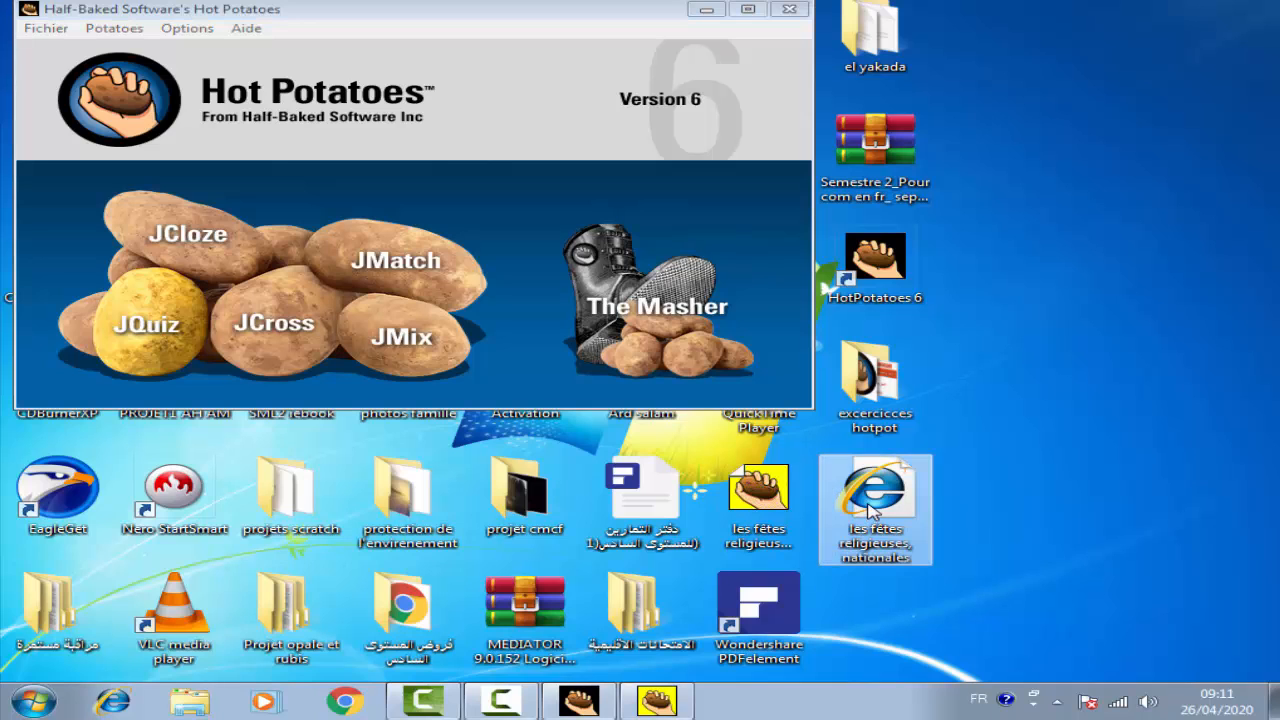
right_click(870, 510)
mouse_move(790, 188)
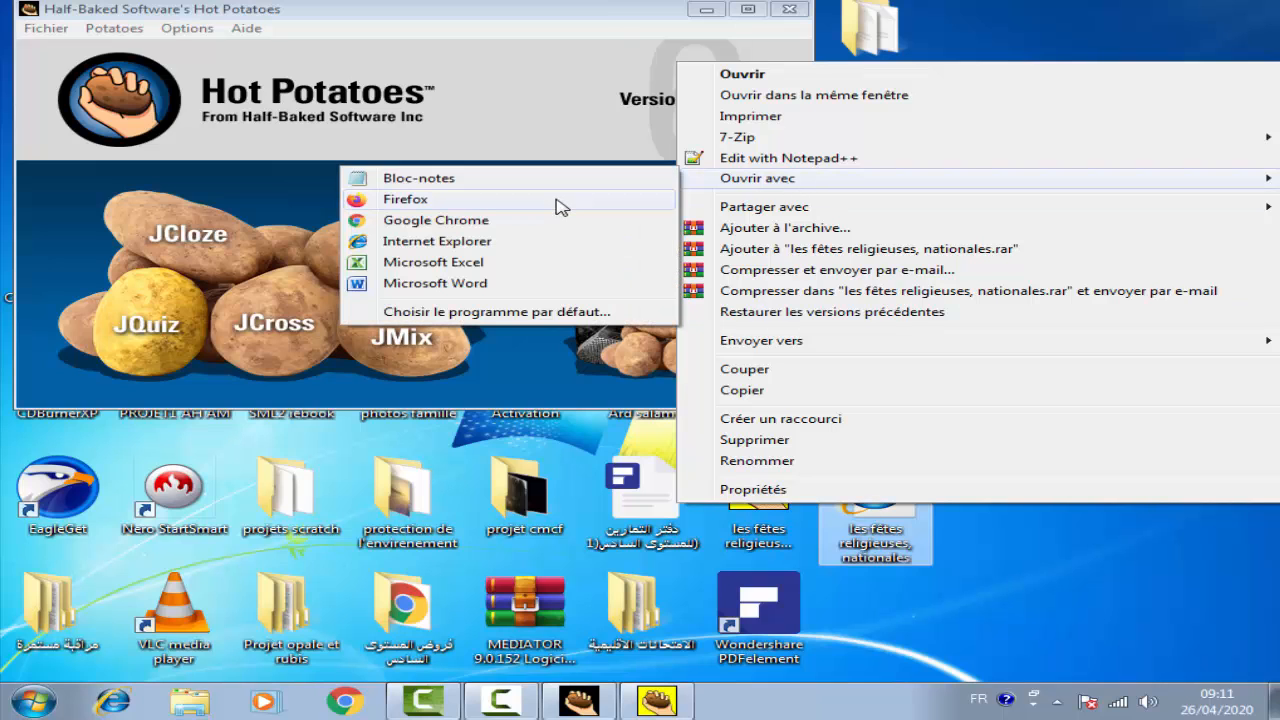
click(450, 203)
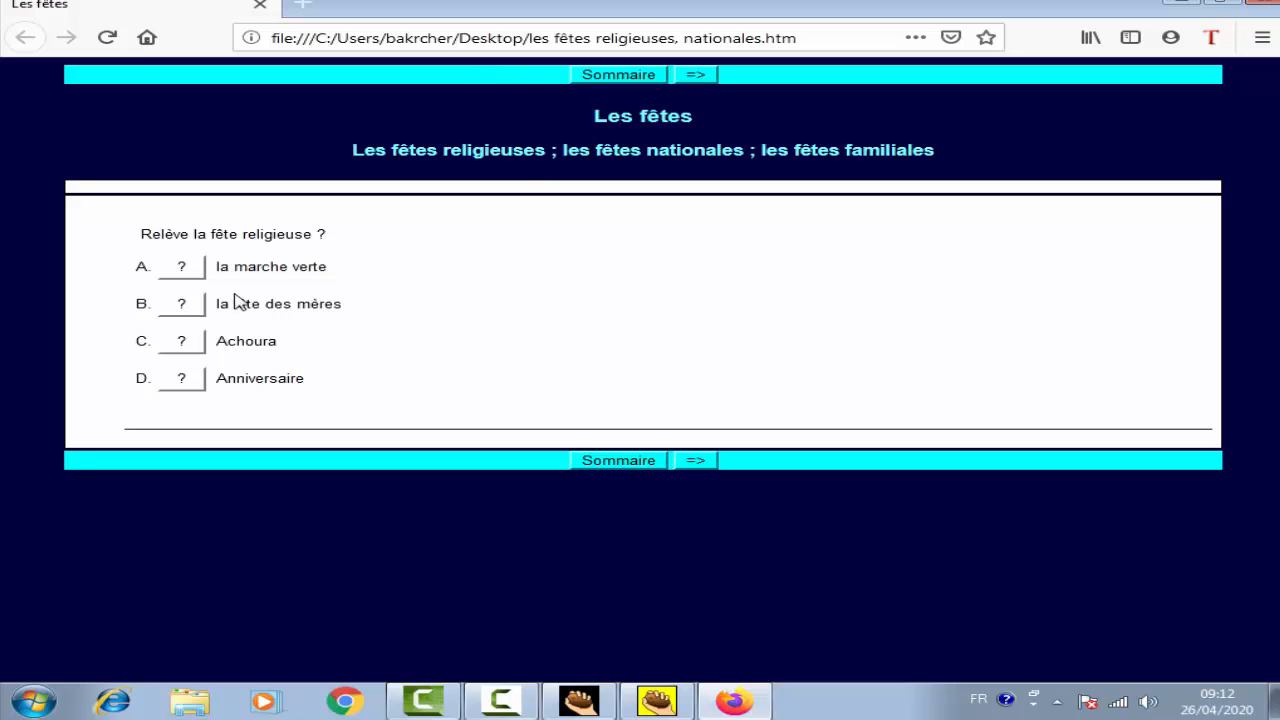
- Test the quiz by answering "la marche verte" and then "Achoura", dismissing each feedback message, and close the browser
click(178, 341)
click(183, 268)
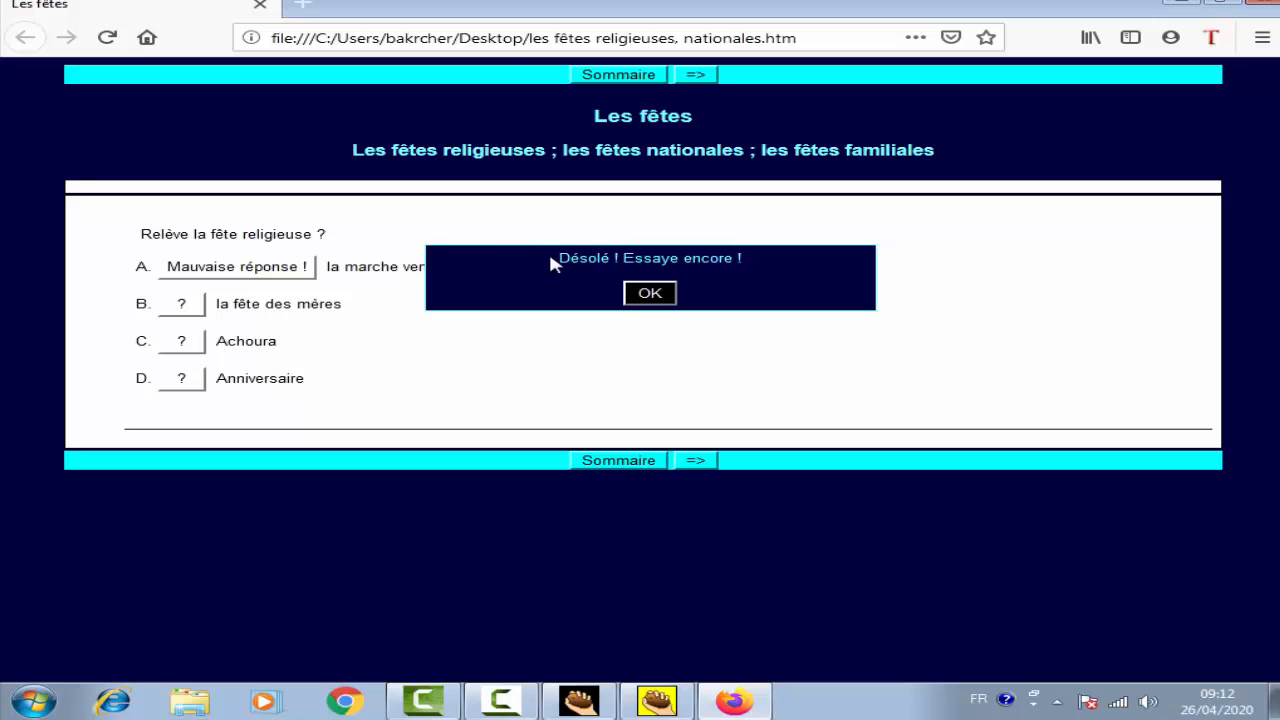
click(673, 290)
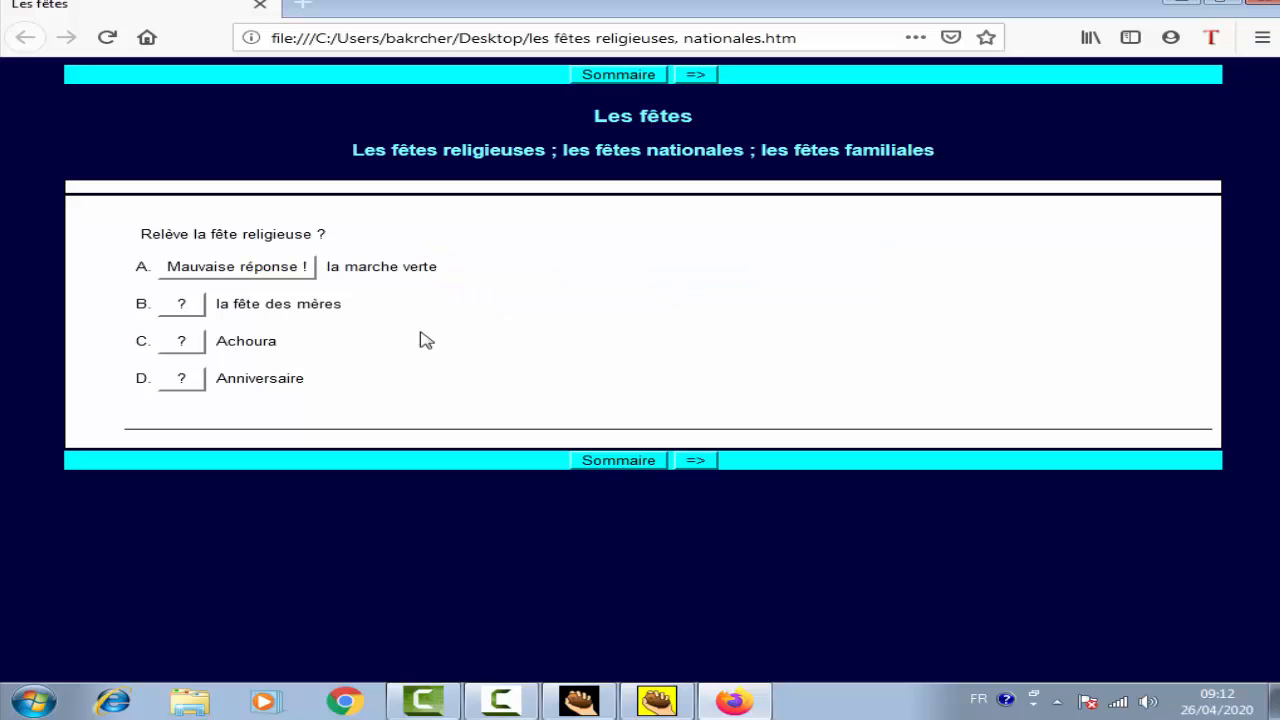
click(195, 352)
click(180, 343)
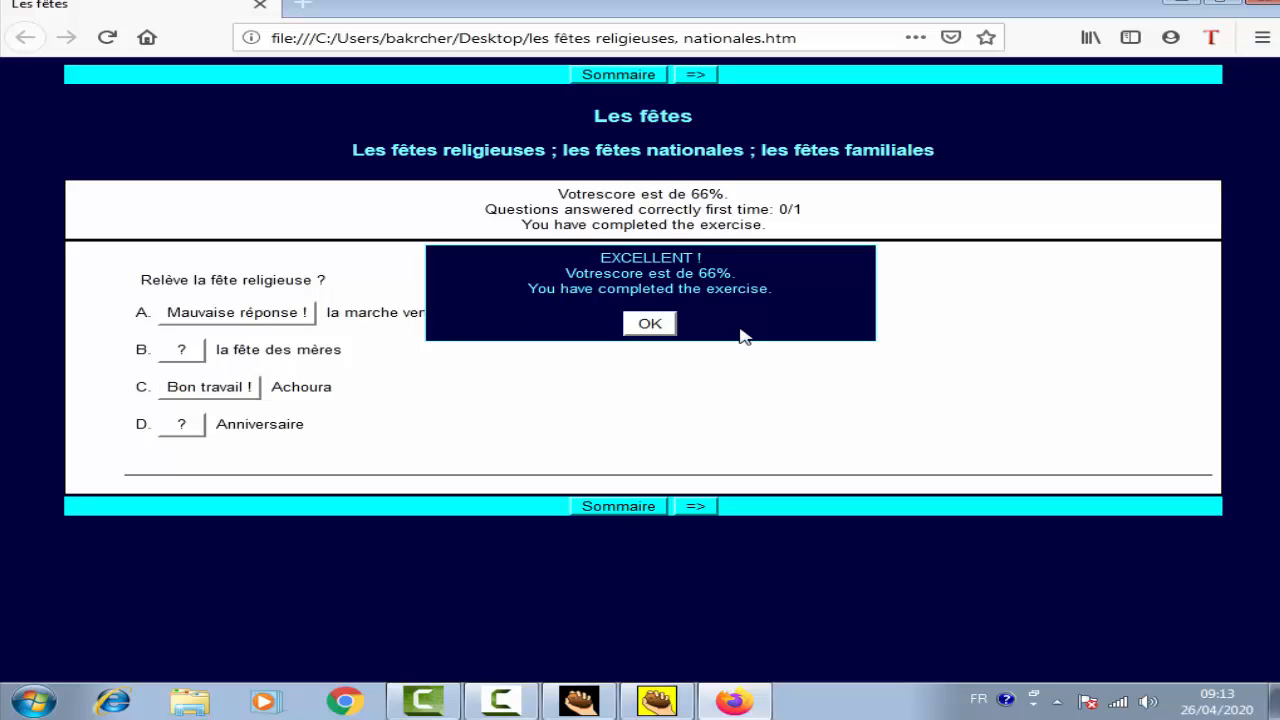
click(650, 324)
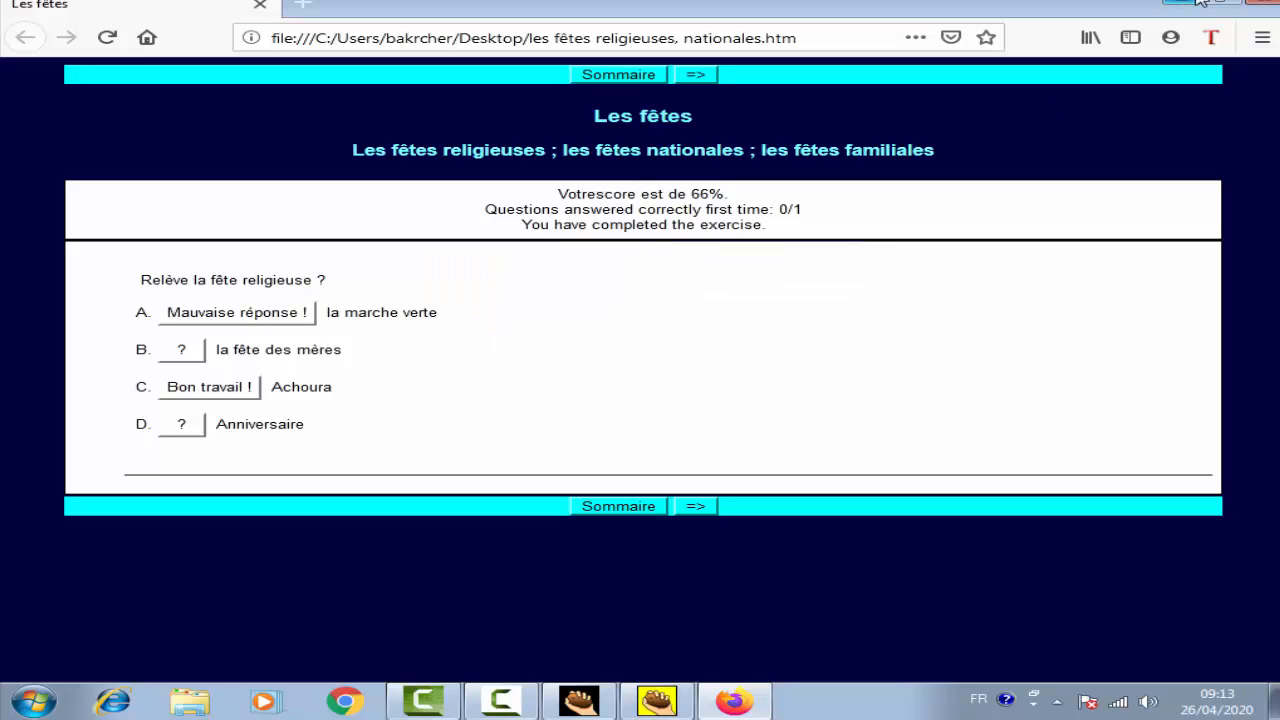
click(1257, 4)
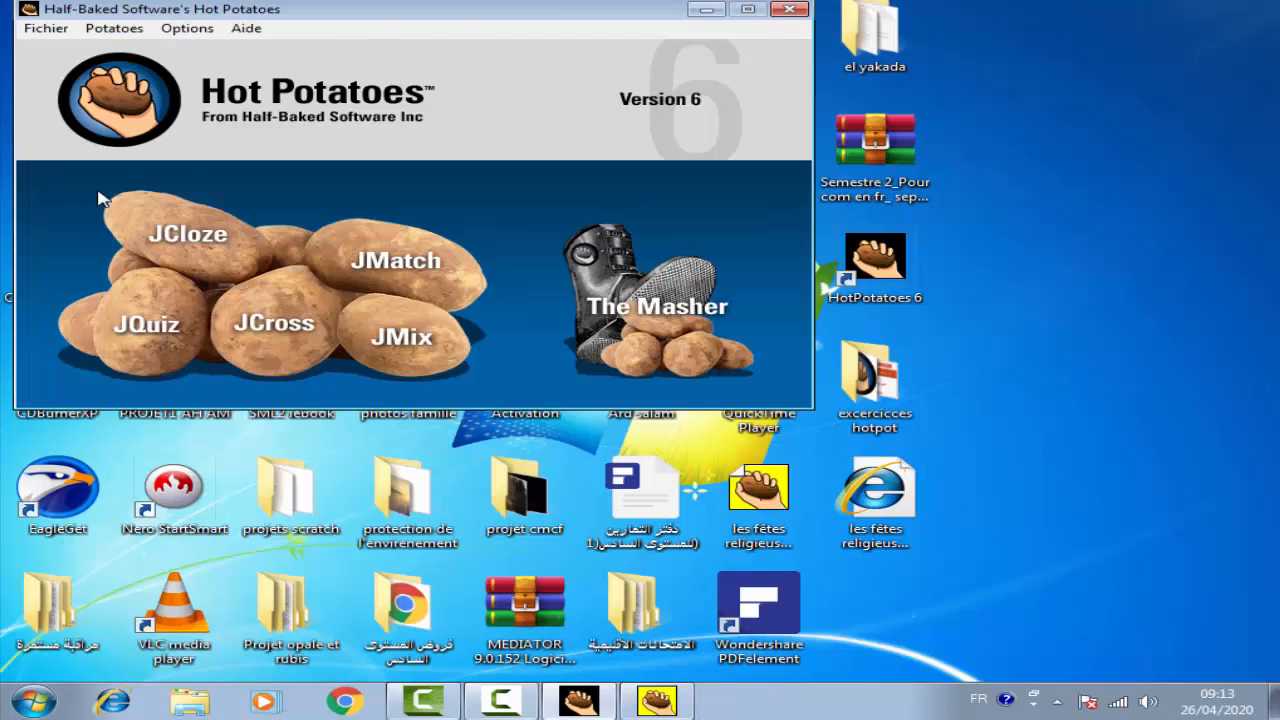
- Start a new JCloze exercise, maximize its window and title it L'auxiliaire "être" et "avoir"
click(188, 240)
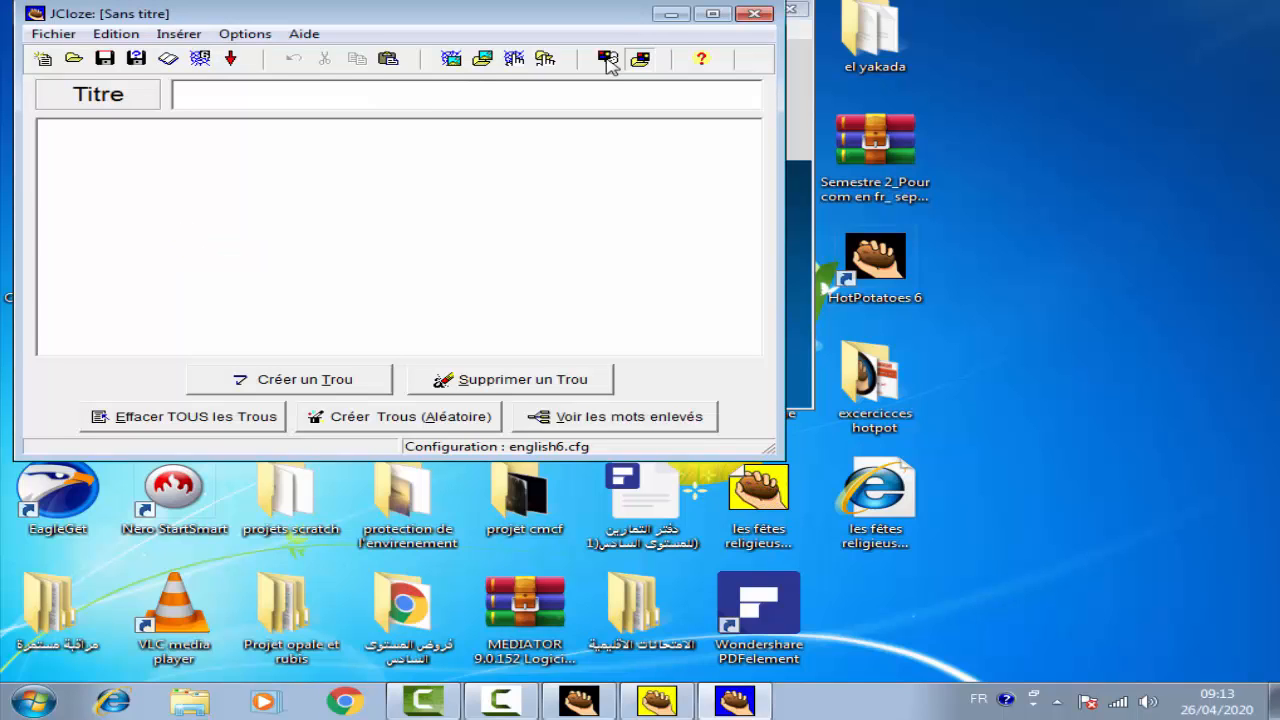
click(717, 20)
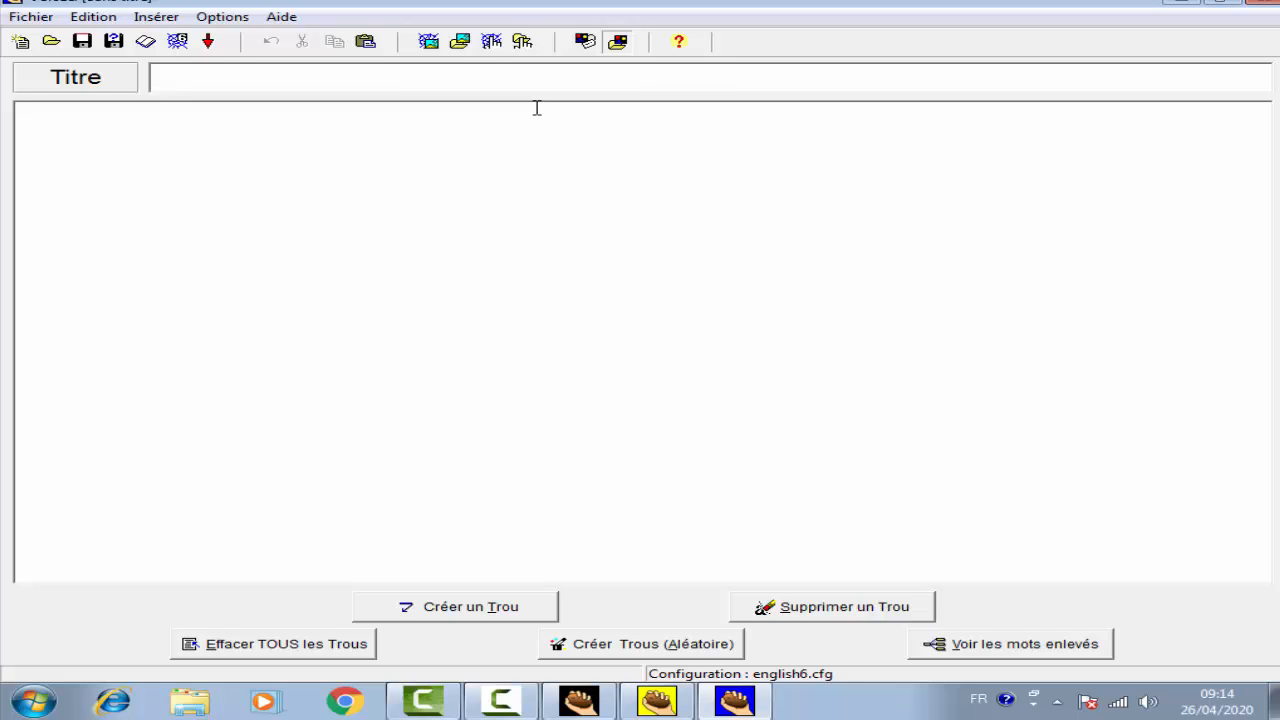
text(L'auxiliaire "être" et "avoir")
- Enter four numbered sentences: "Elles se sont lavées.", "Les tableaux qu'ils ont vus sont beaux.", "Dimanche dernier , nous sommes allés au cirque", "Vous avez perdu du temps."
click(207, 180)
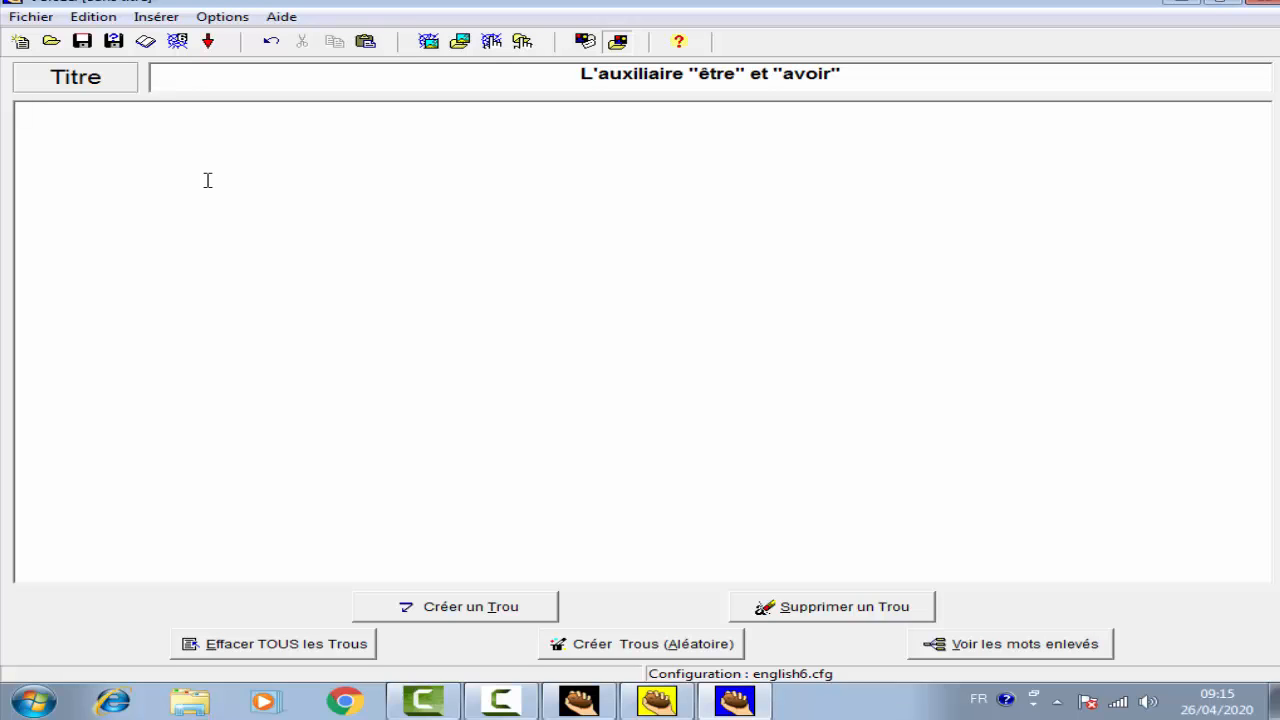
text(A)
key(BackSpace)
text(1) Elles se)
text(ont la )
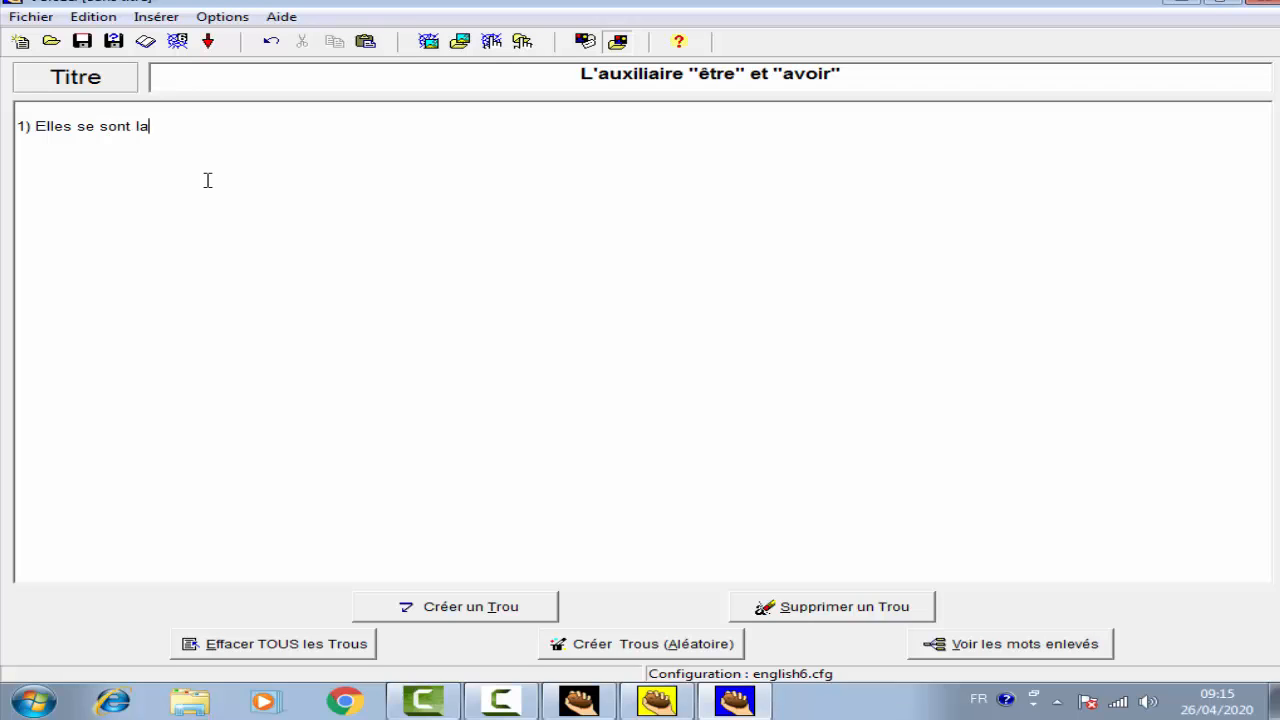
text(ve)
key(BackSpace)
key(BackSpace)
text(ées.)
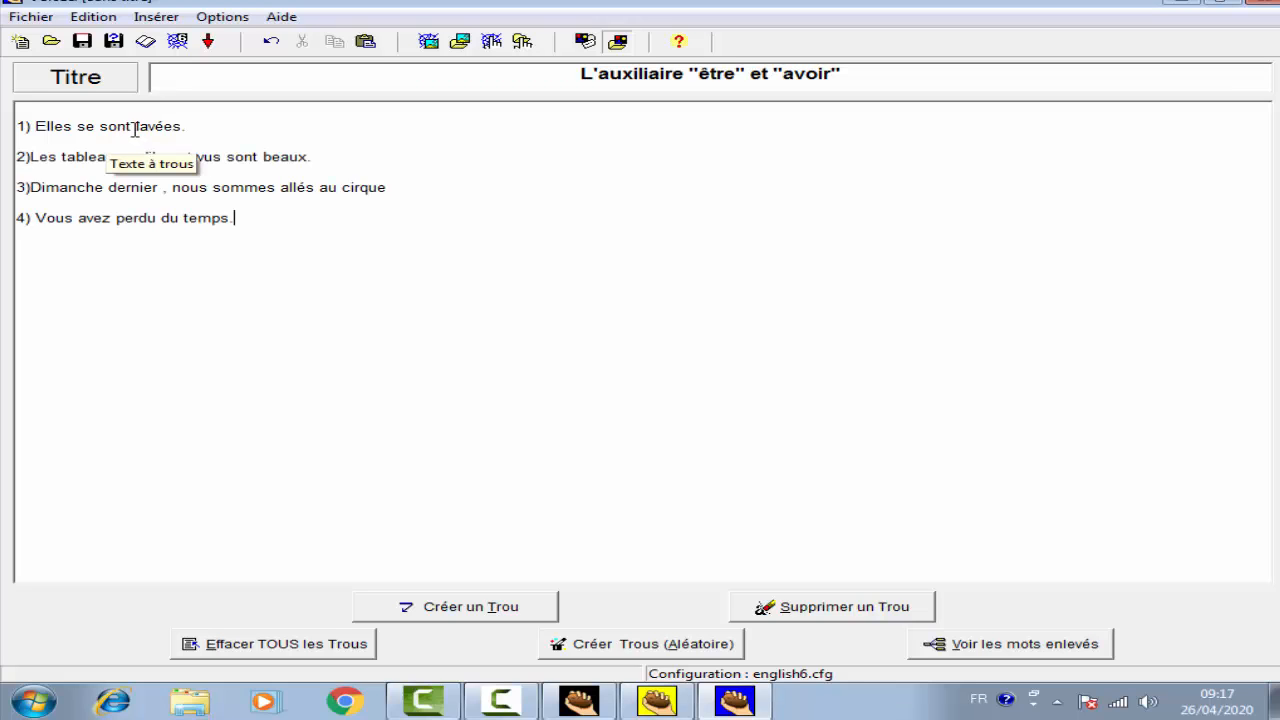
- Create a gap for "sont" in sentence 1 with the clue auxiliaire "être" ou "avoir"
drag(130, 126, 102, 124)
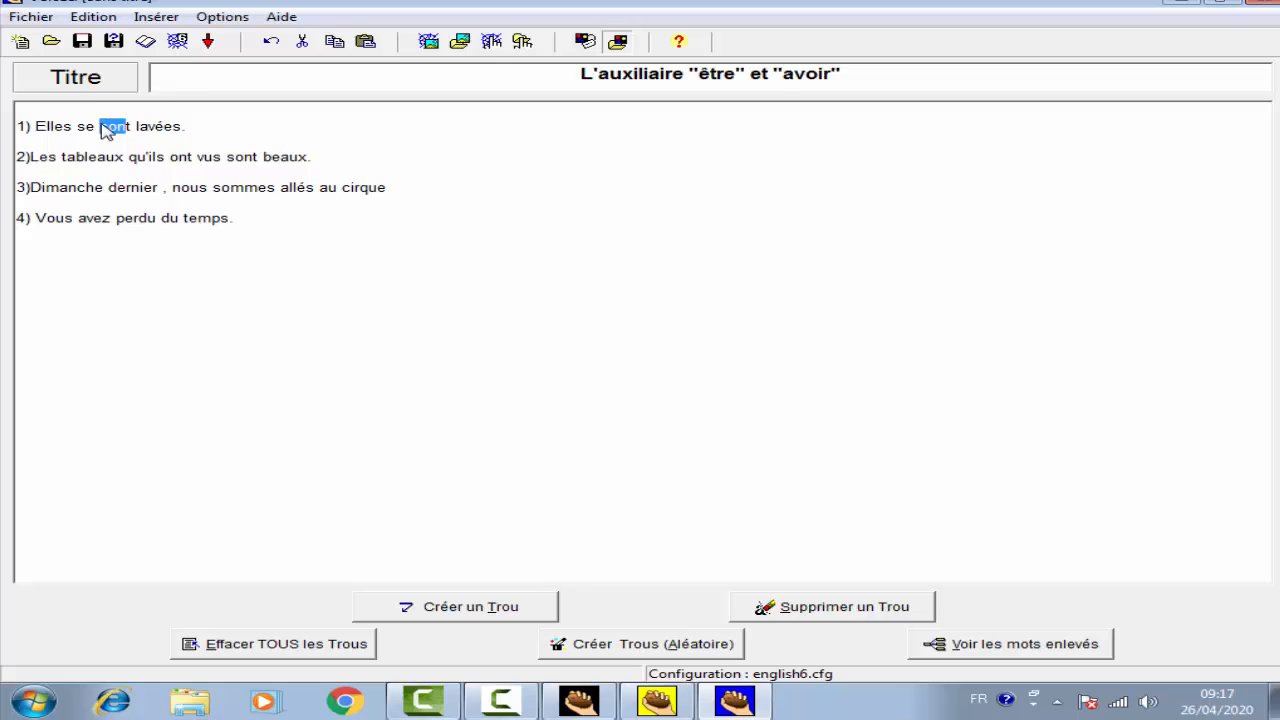
click(100, 125)
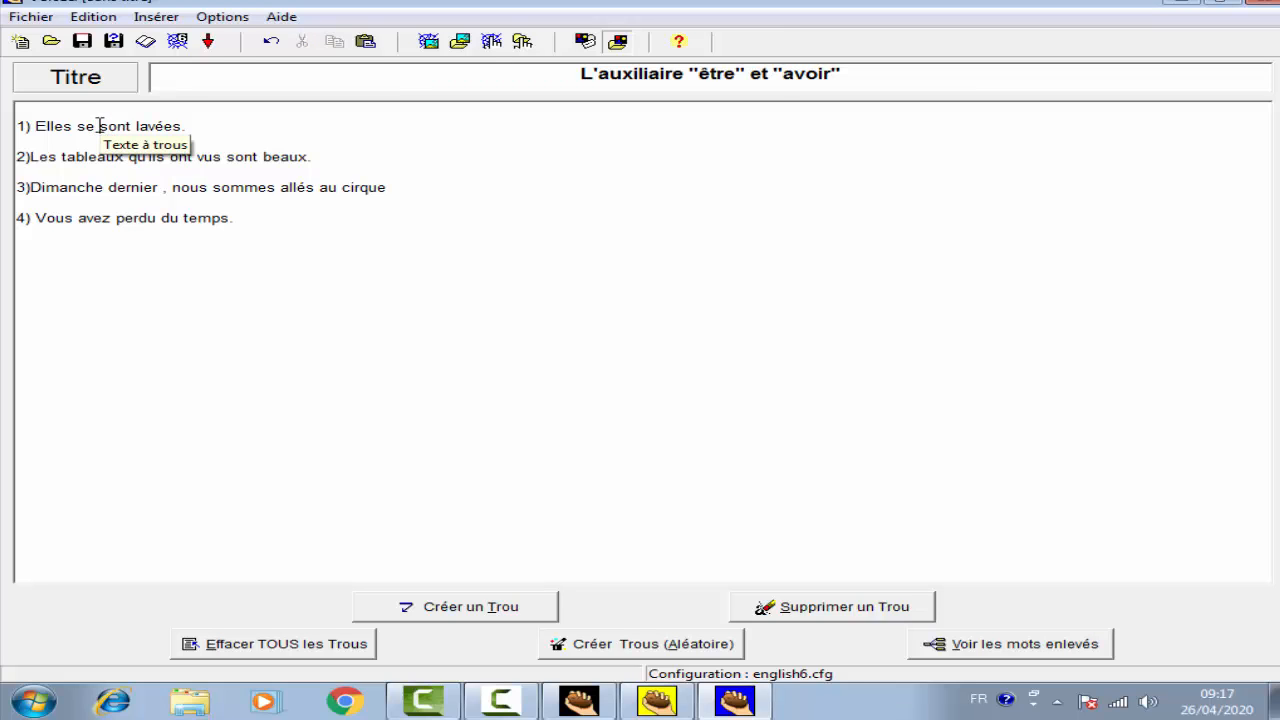
drag(97, 126, 131, 127)
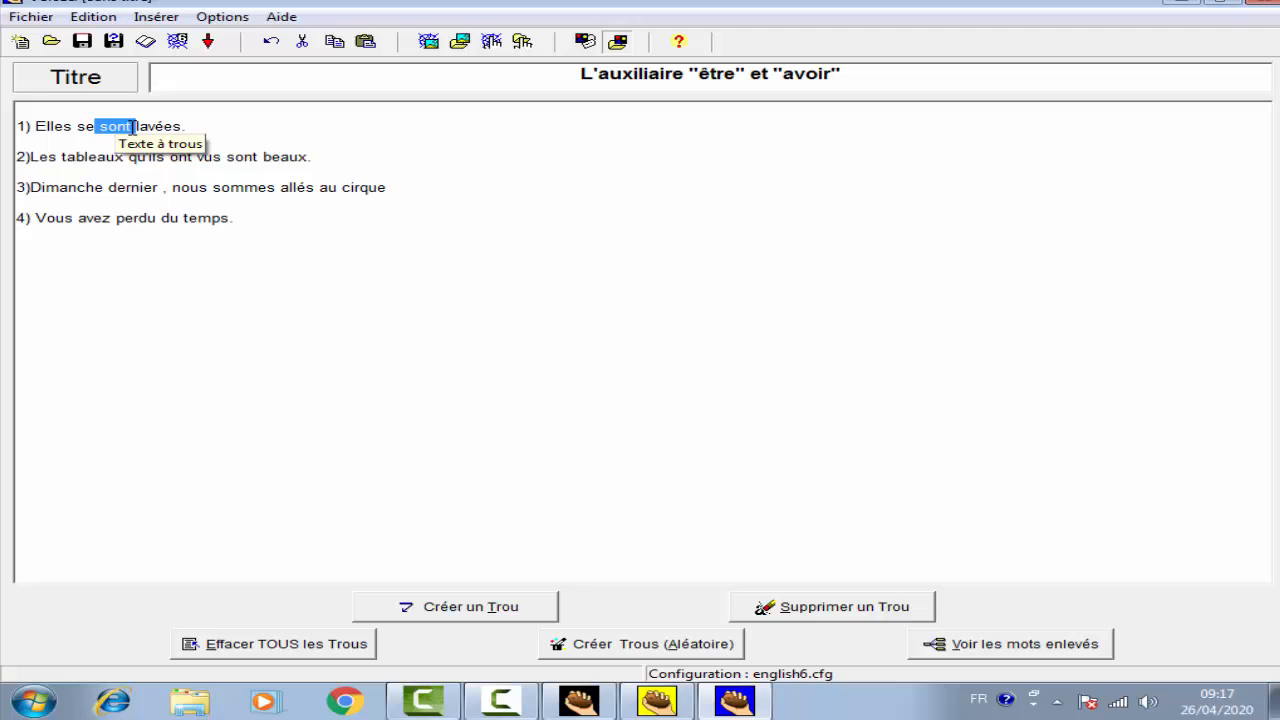
click(488, 620)
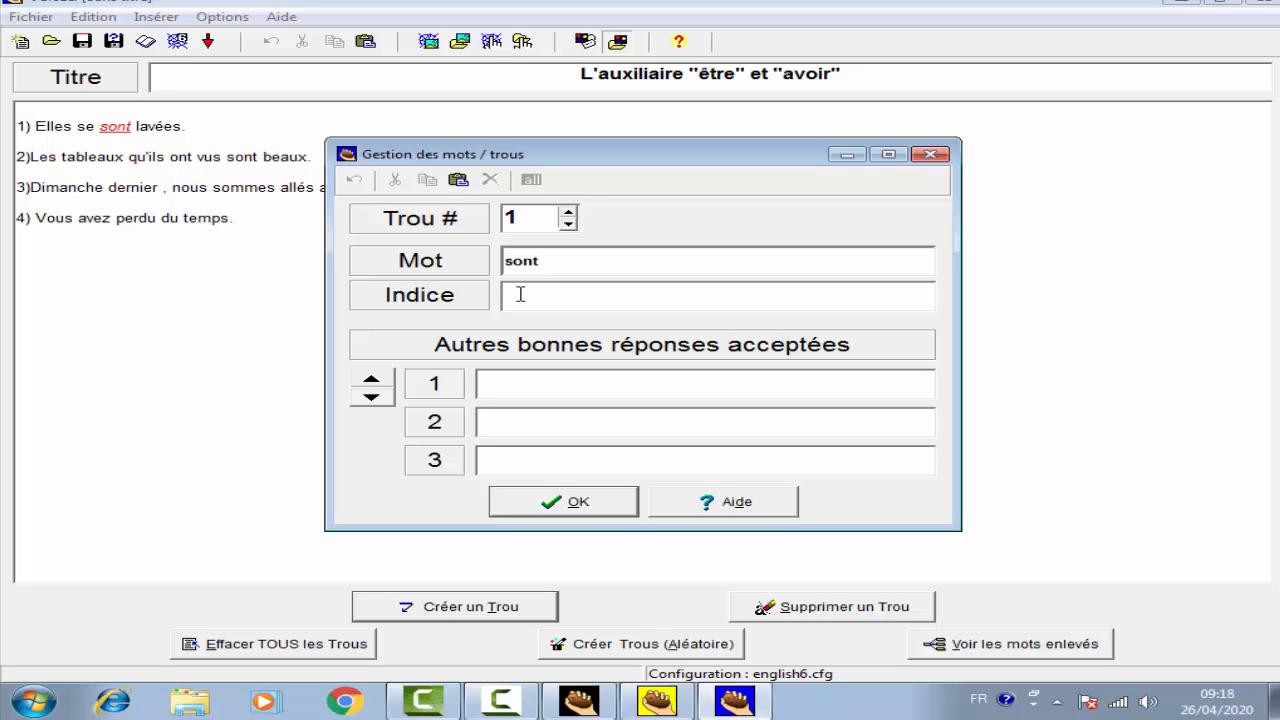
text(auxiliau)
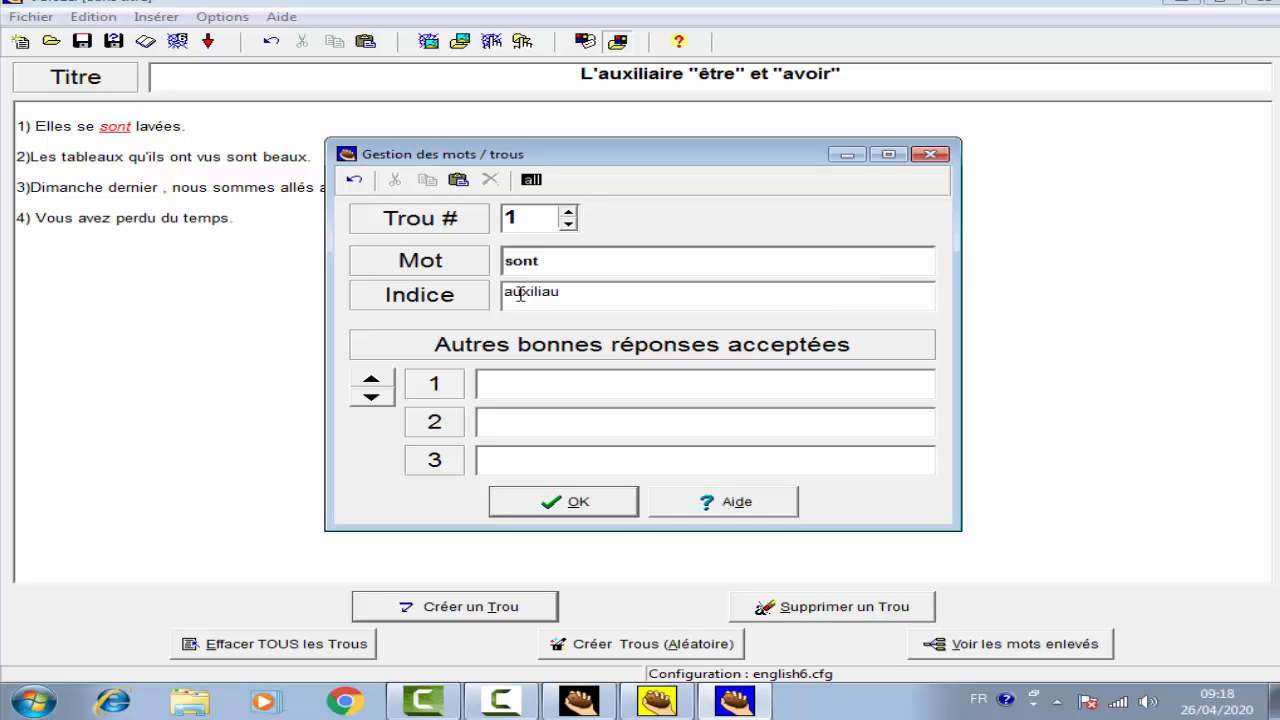
key(BackSpace)
text(ire "être" ou "avoir")
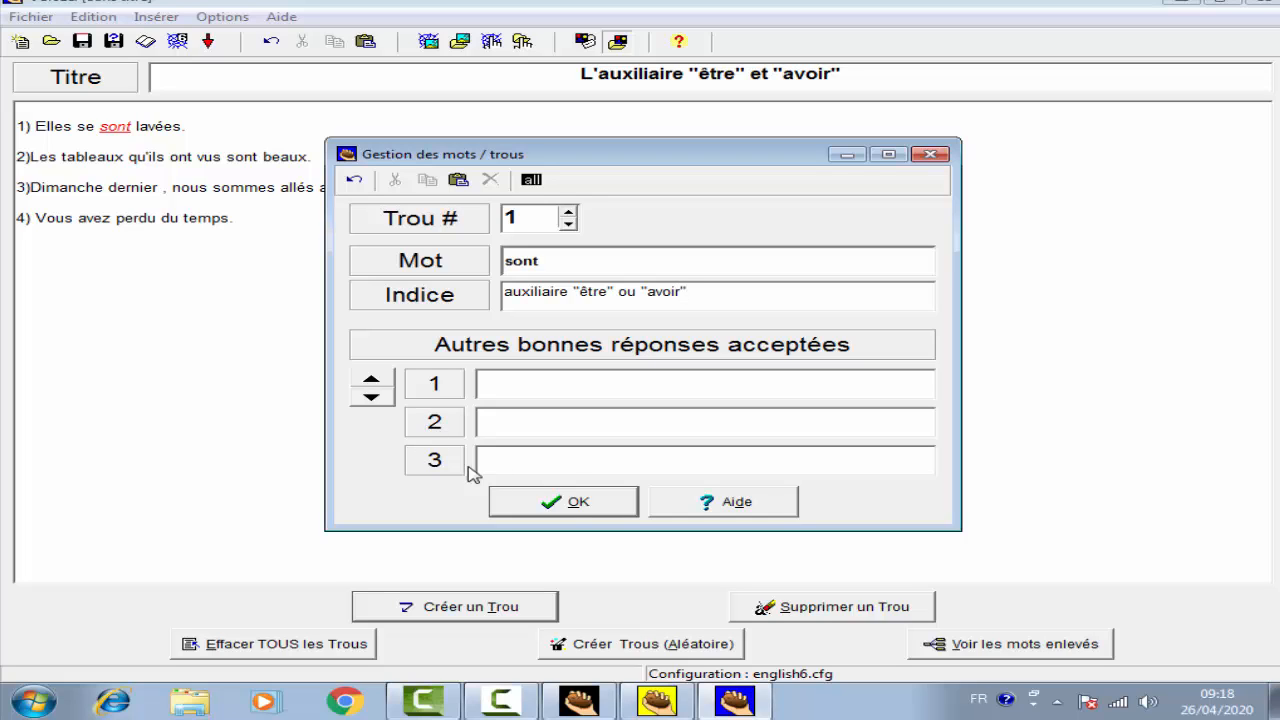
click(572, 503)
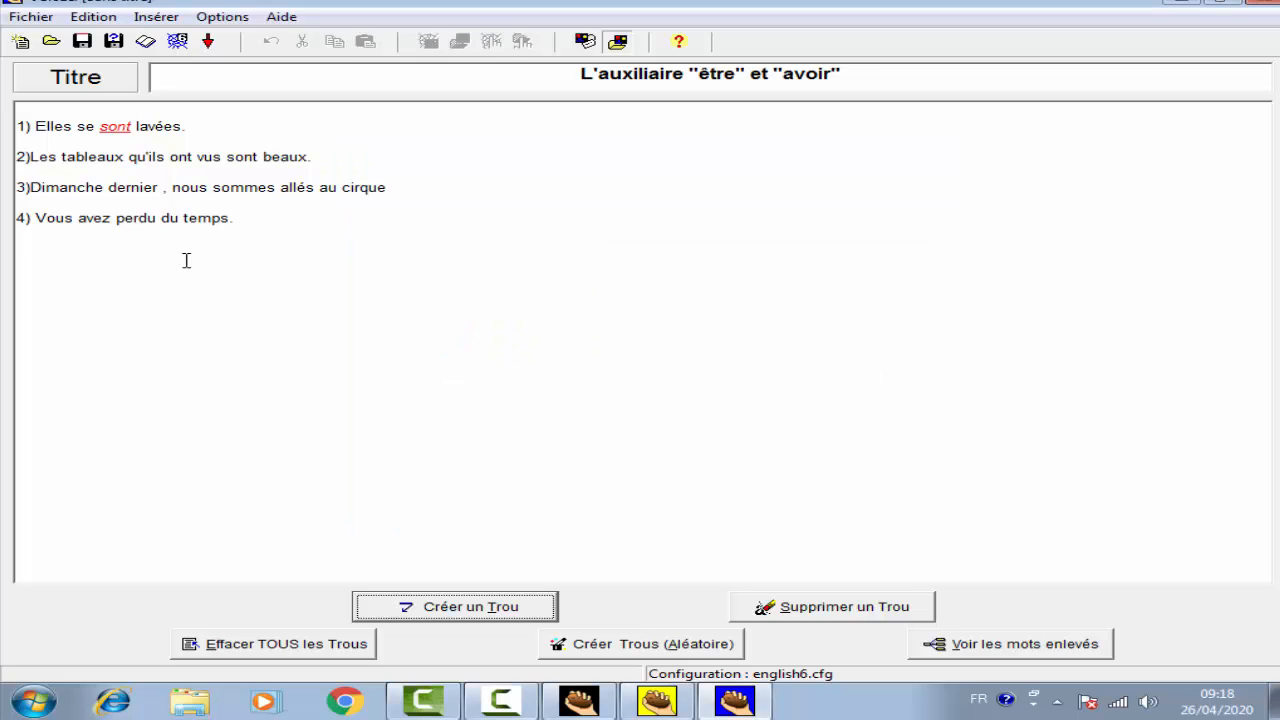
- Create gaps without clues for "ont" in sentence 2, "sommes" in sentence 3 and "avez" in sentence 4
click(193, 157)
double_click(183, 157)
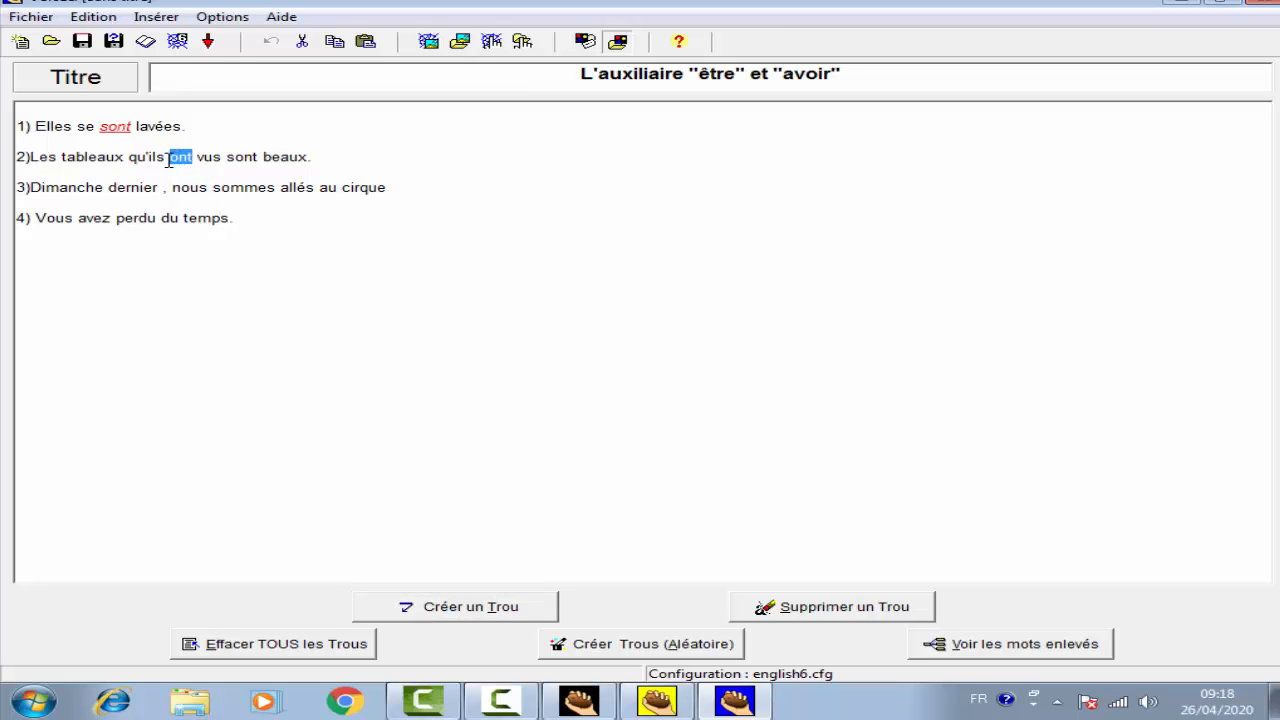
click(492, 608)
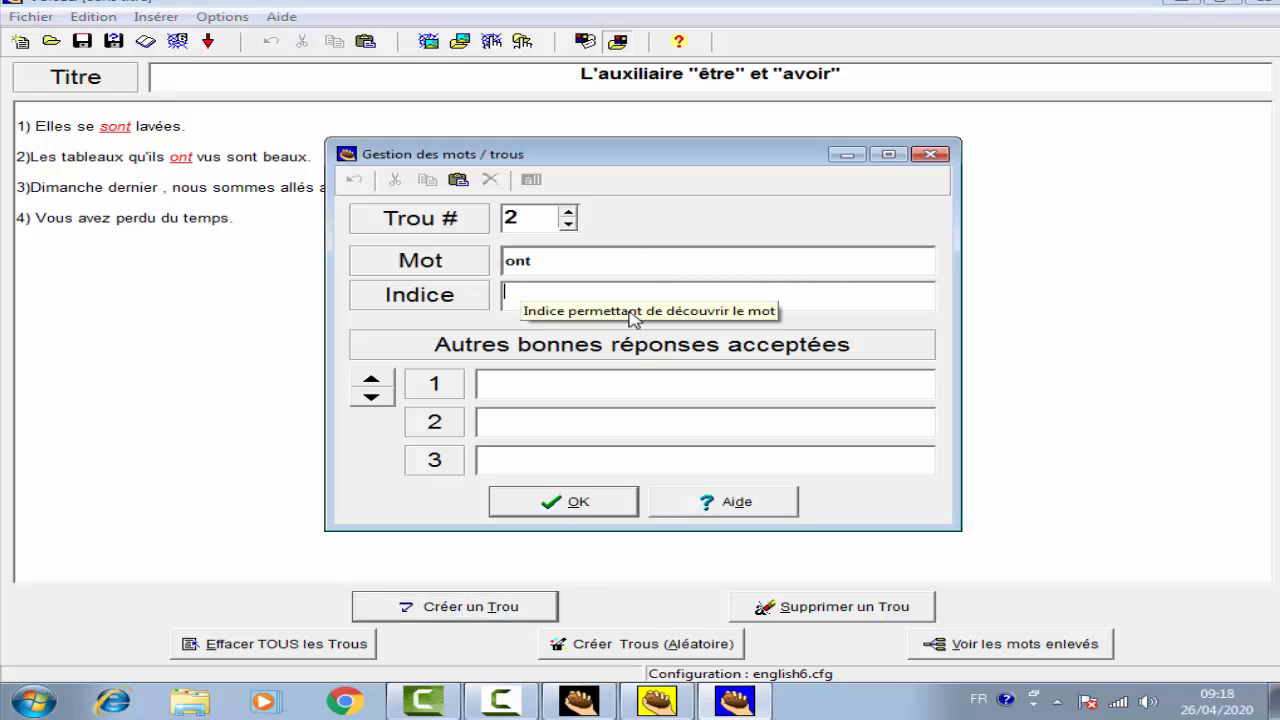
click(582, 504)
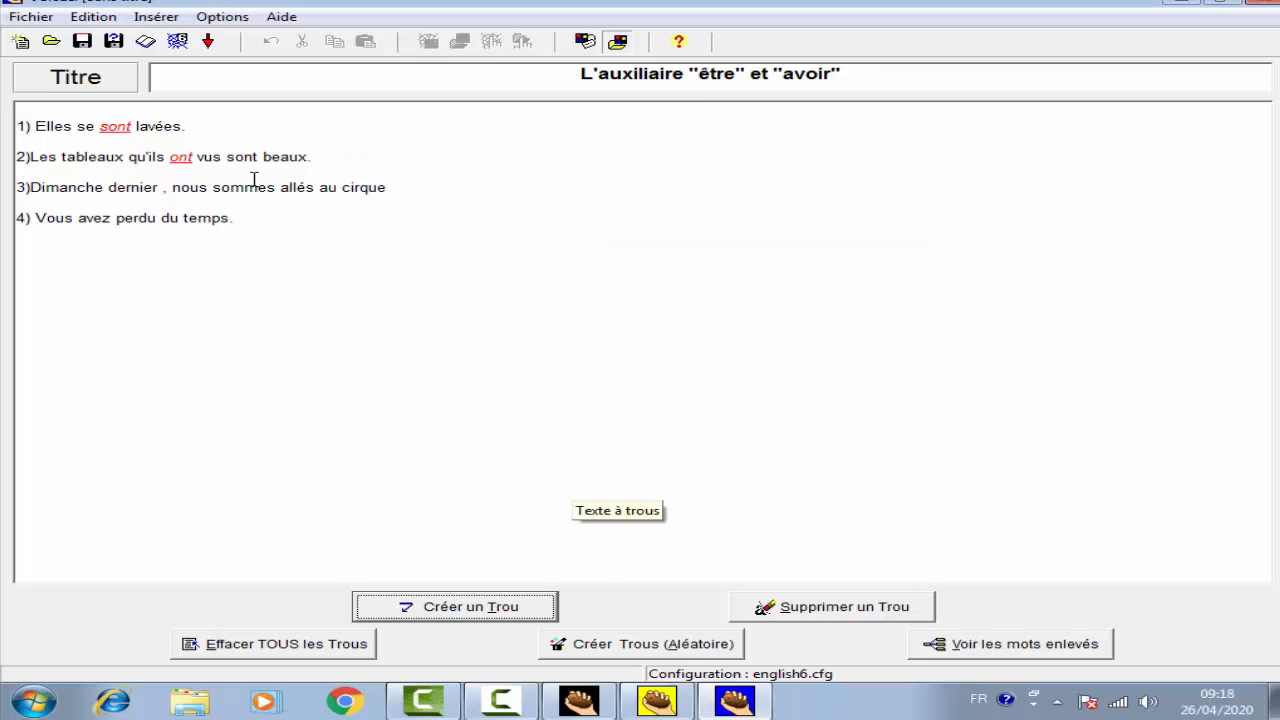
drag(272, 190, 211, 190)
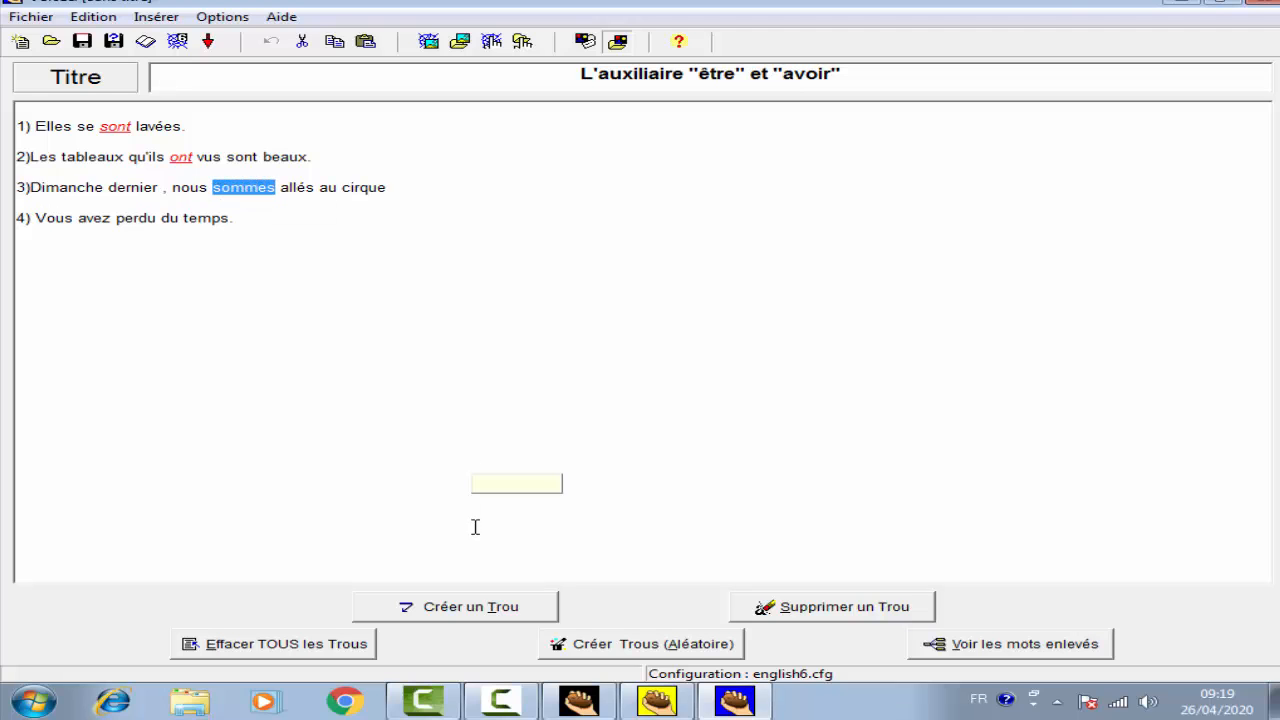
click(476, 612)
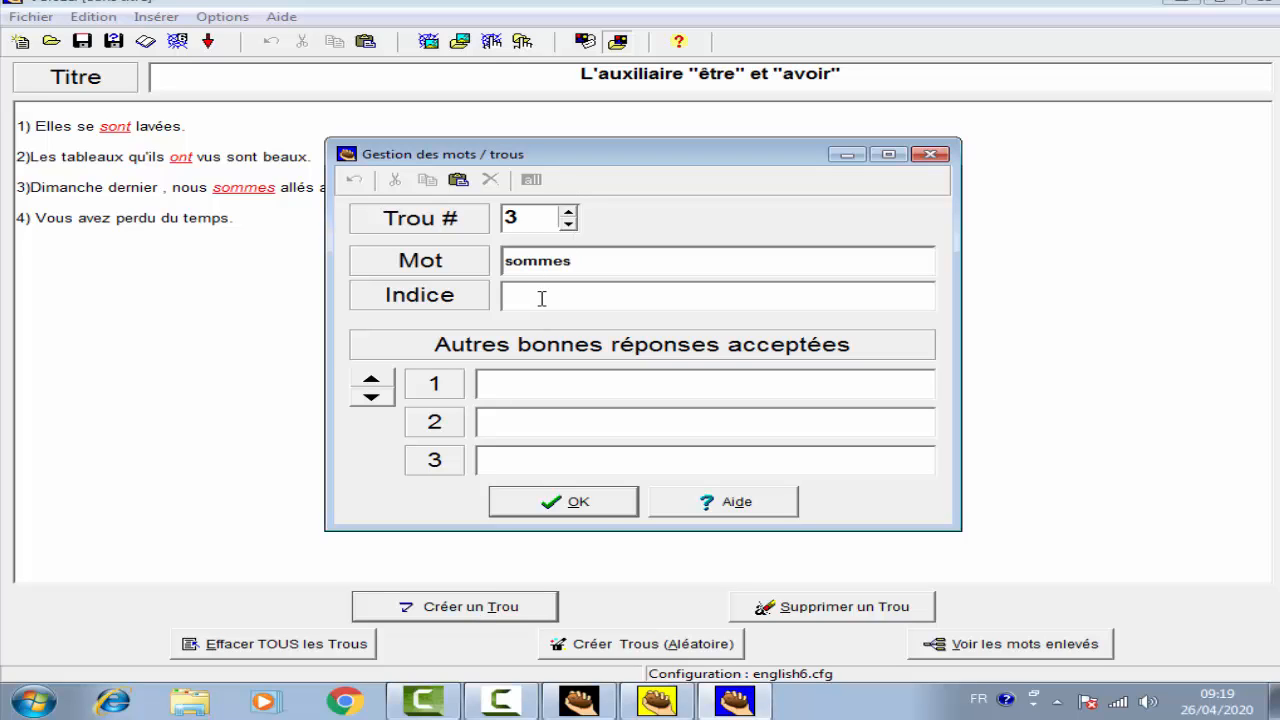
click(596, 506)
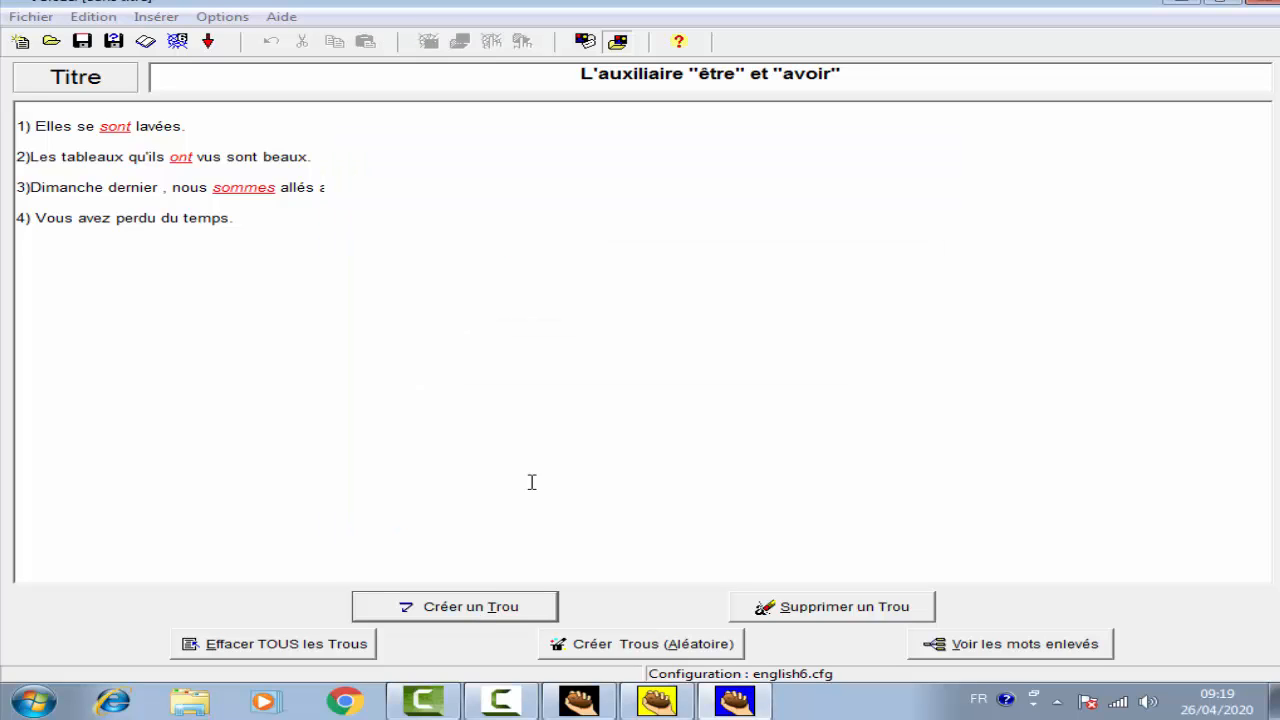
double_click(89, 218)
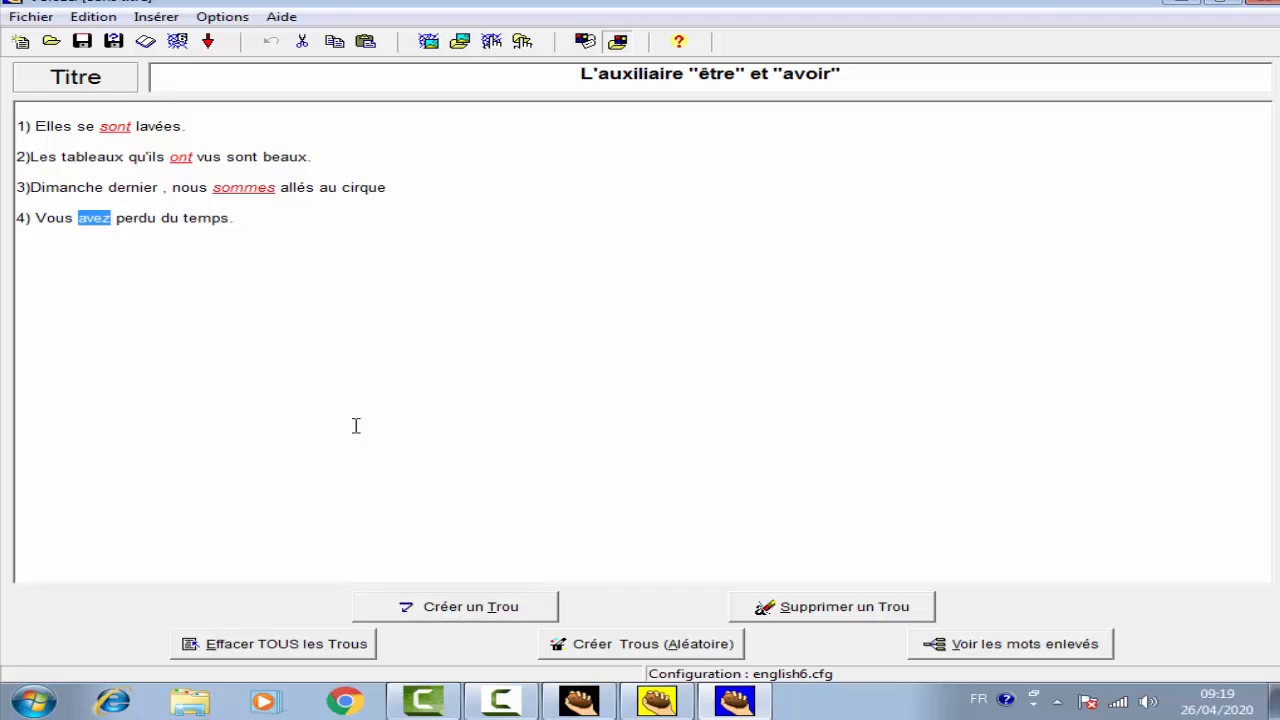
click(474, 617)
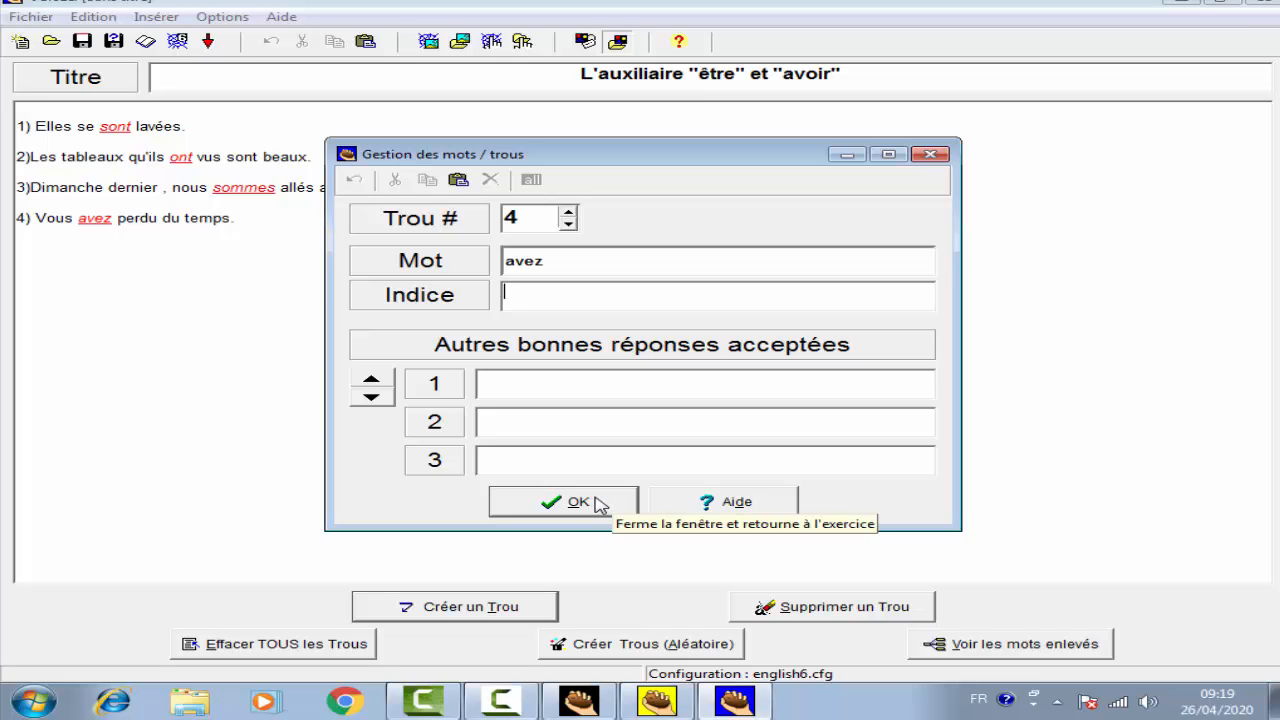
click(578, 502)
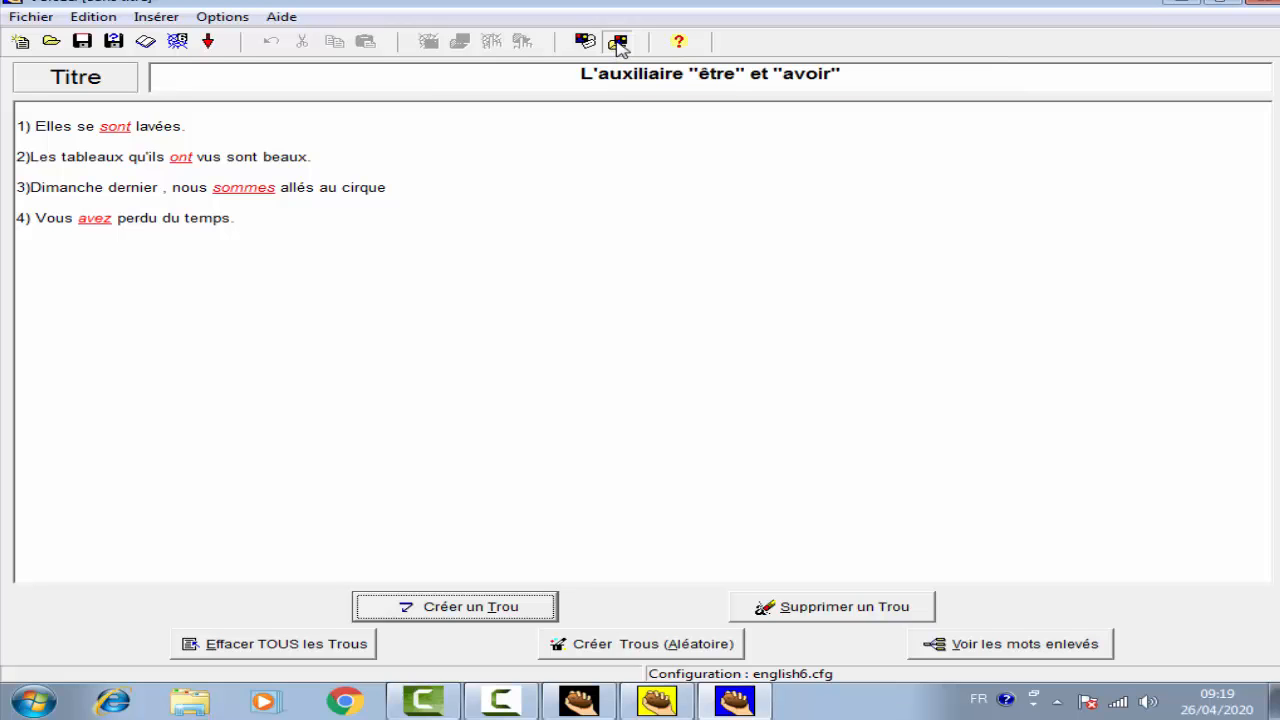
- Review the exercise's web page configuration: title and instructions, messages, buttons, appearance and timer settings, then close it without changes
click(620, 47)
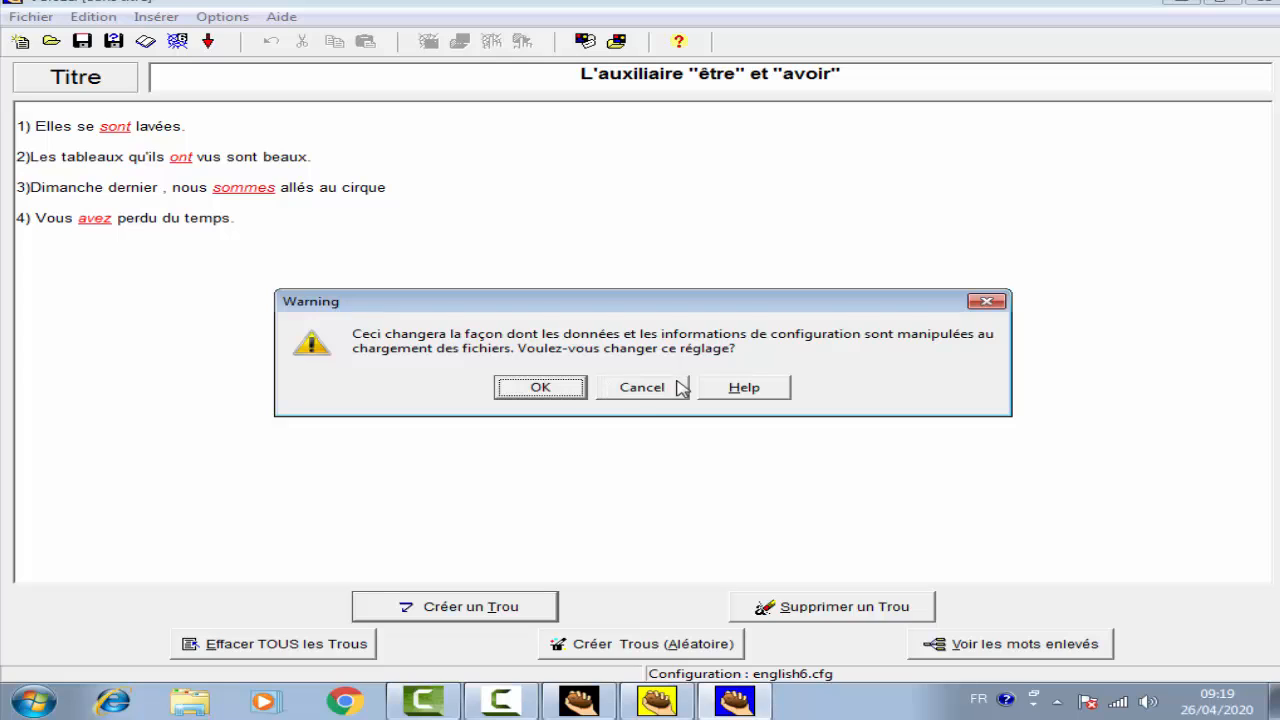
click(632, 390)
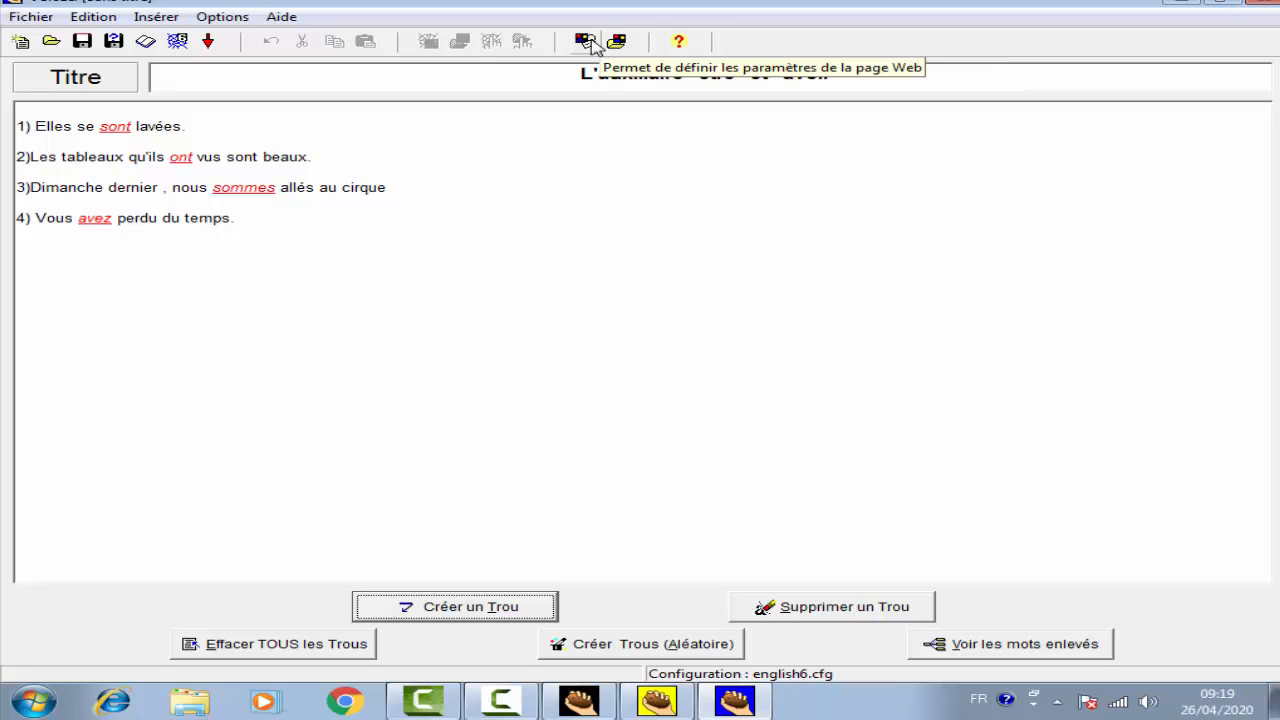
click(587, 42)
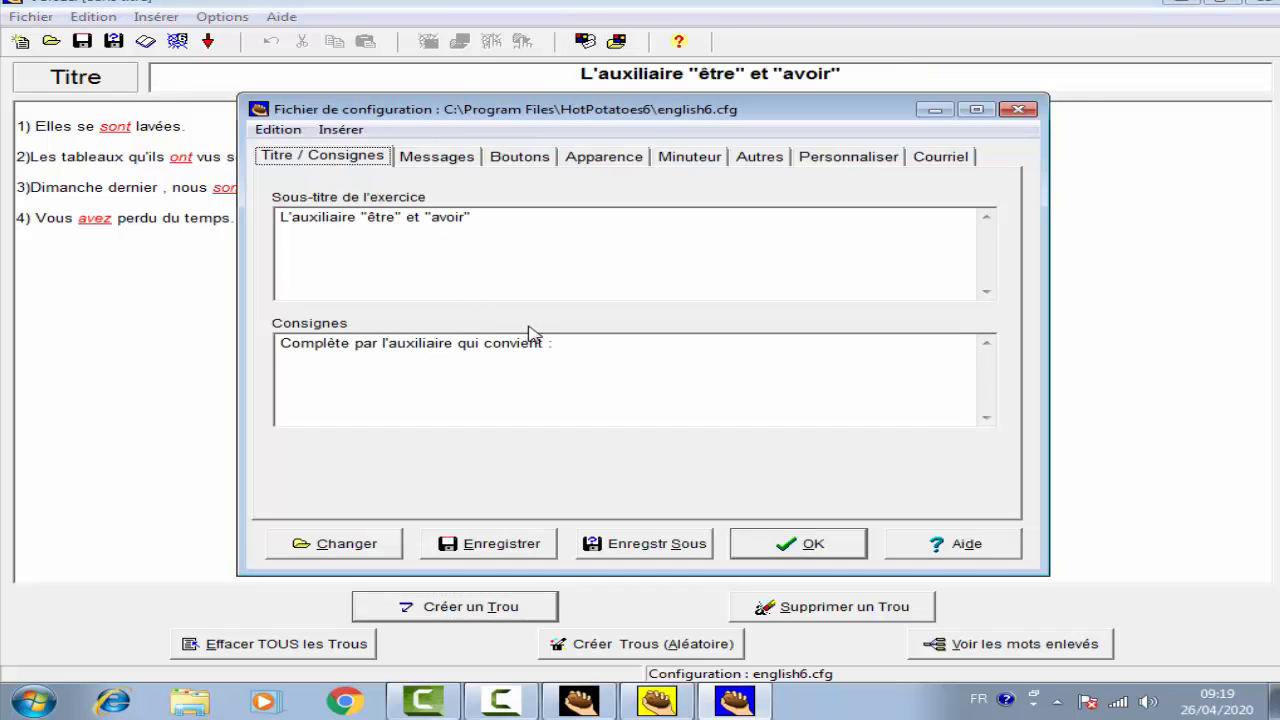
mouse_move(554, 351)
mouse_down()
mouse_move(294, 377)
mouse_move(437, 334)
mouse_move(568, 342)
mouse_up()
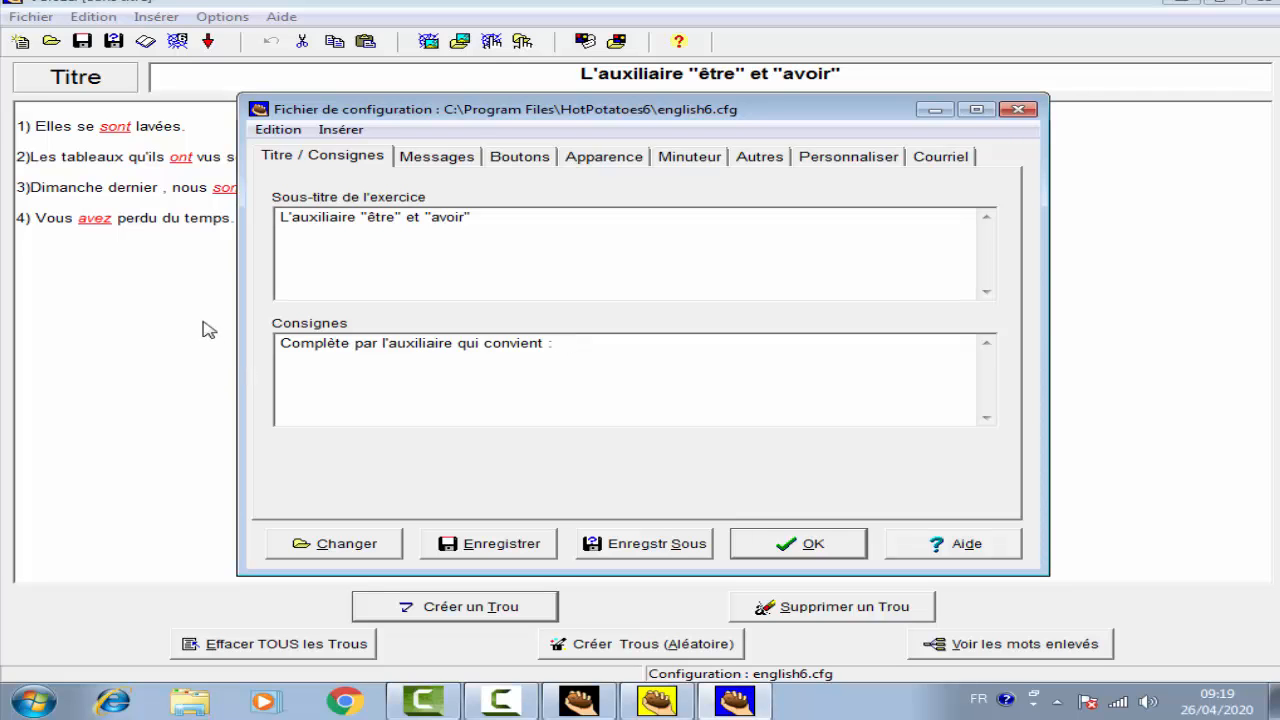
click(443, 159)
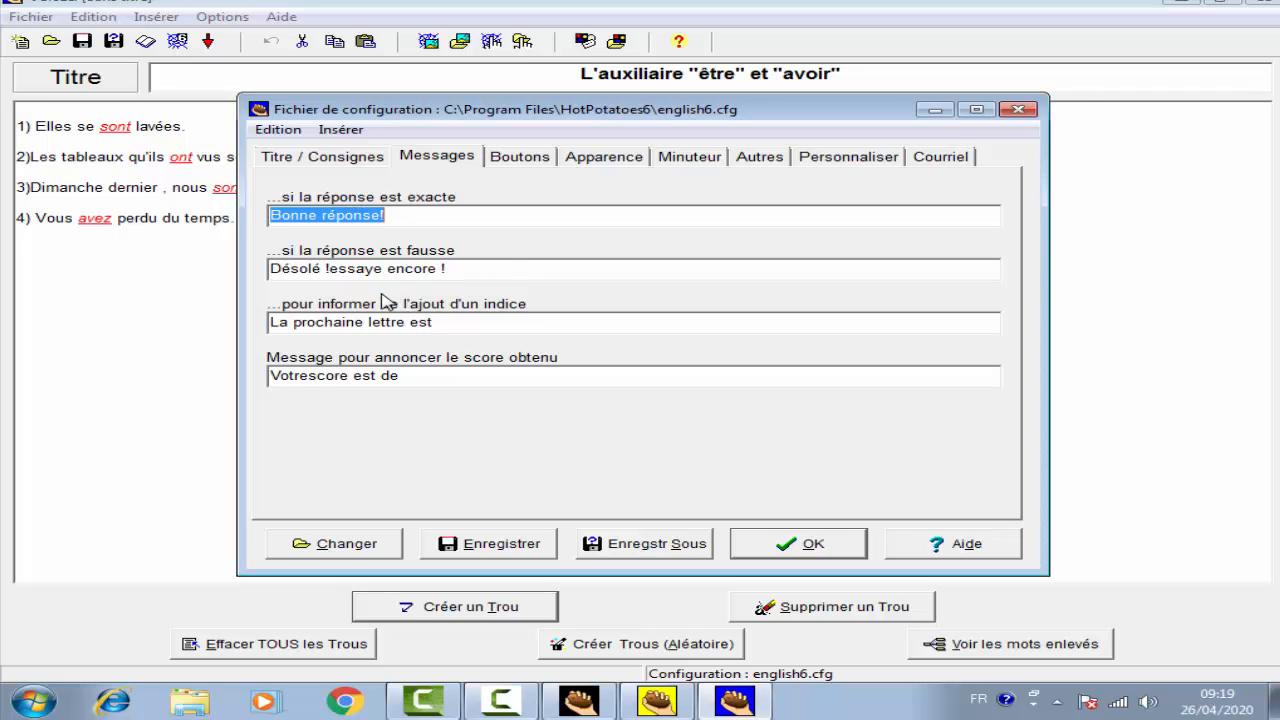
click(519, 159)
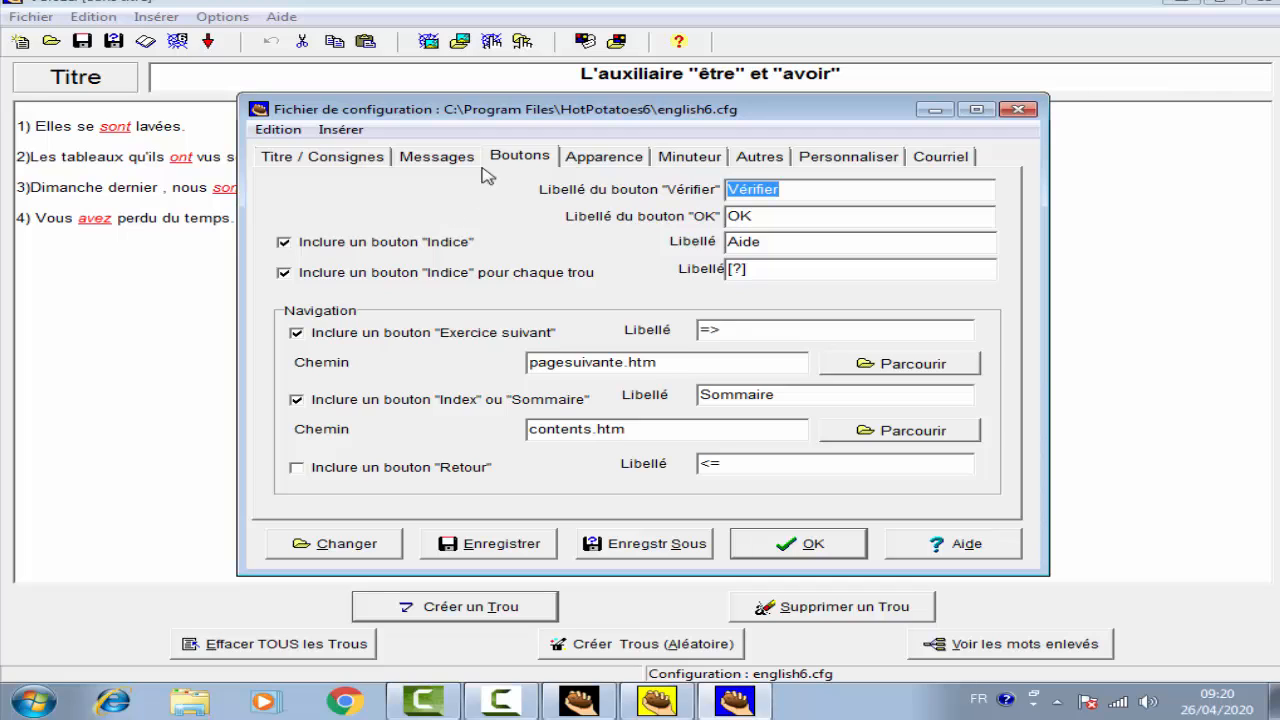
click(531, 157)
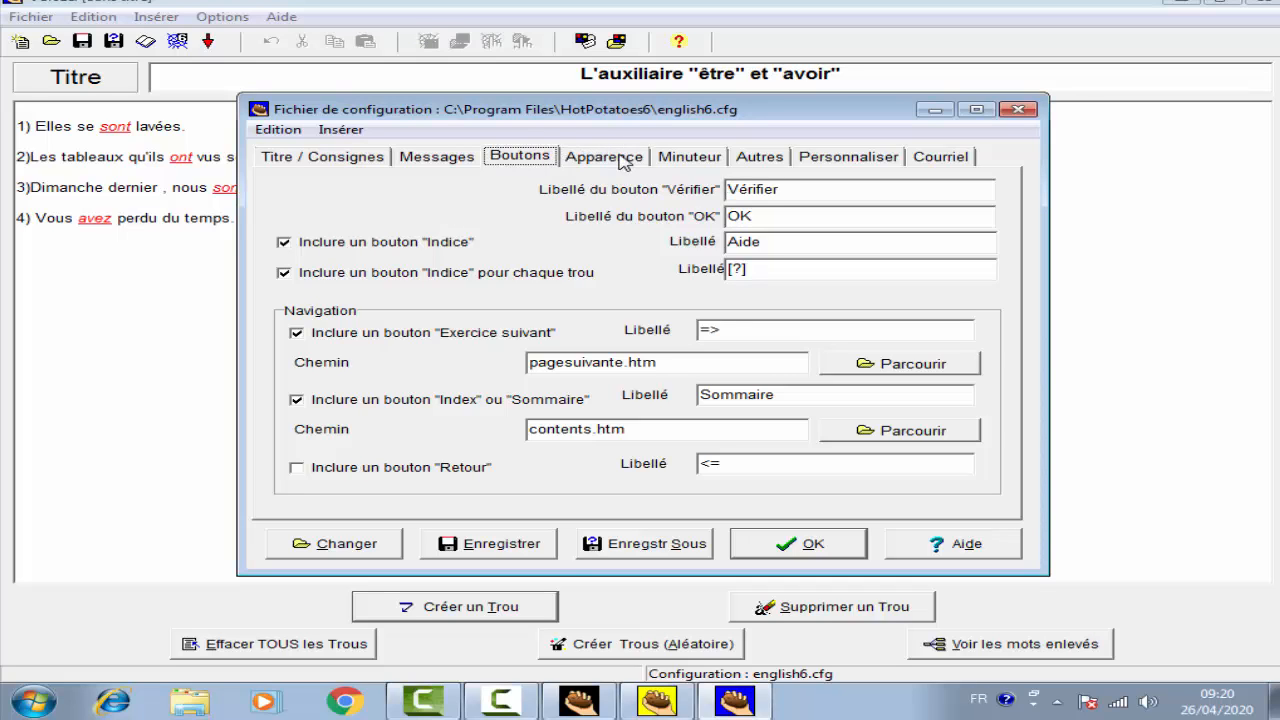
click(624, 156)
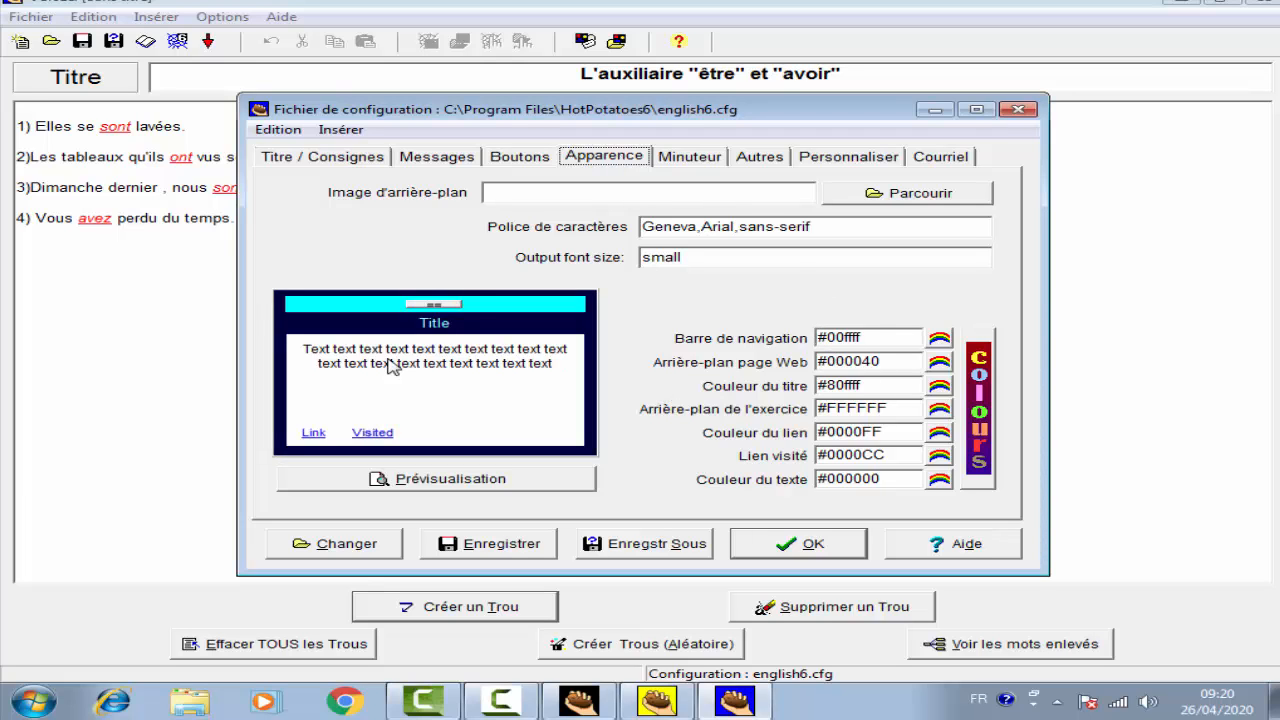
click(701, 161)
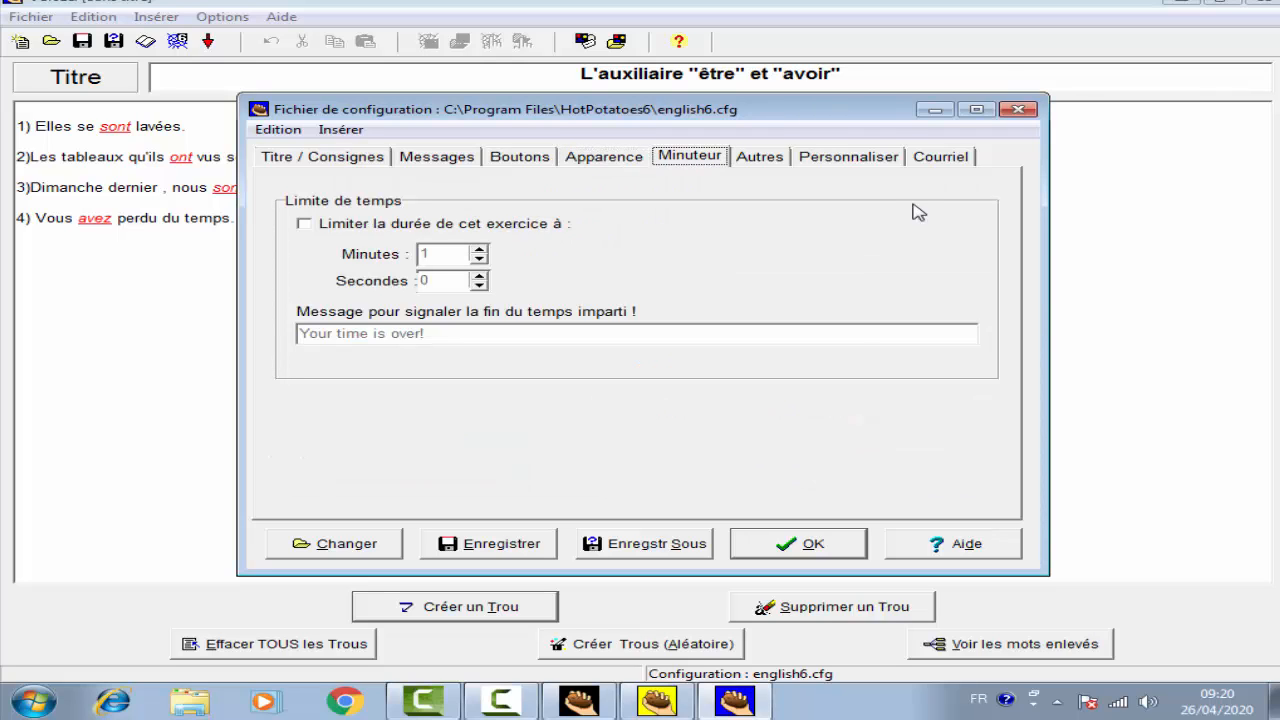
click(1020, 109)
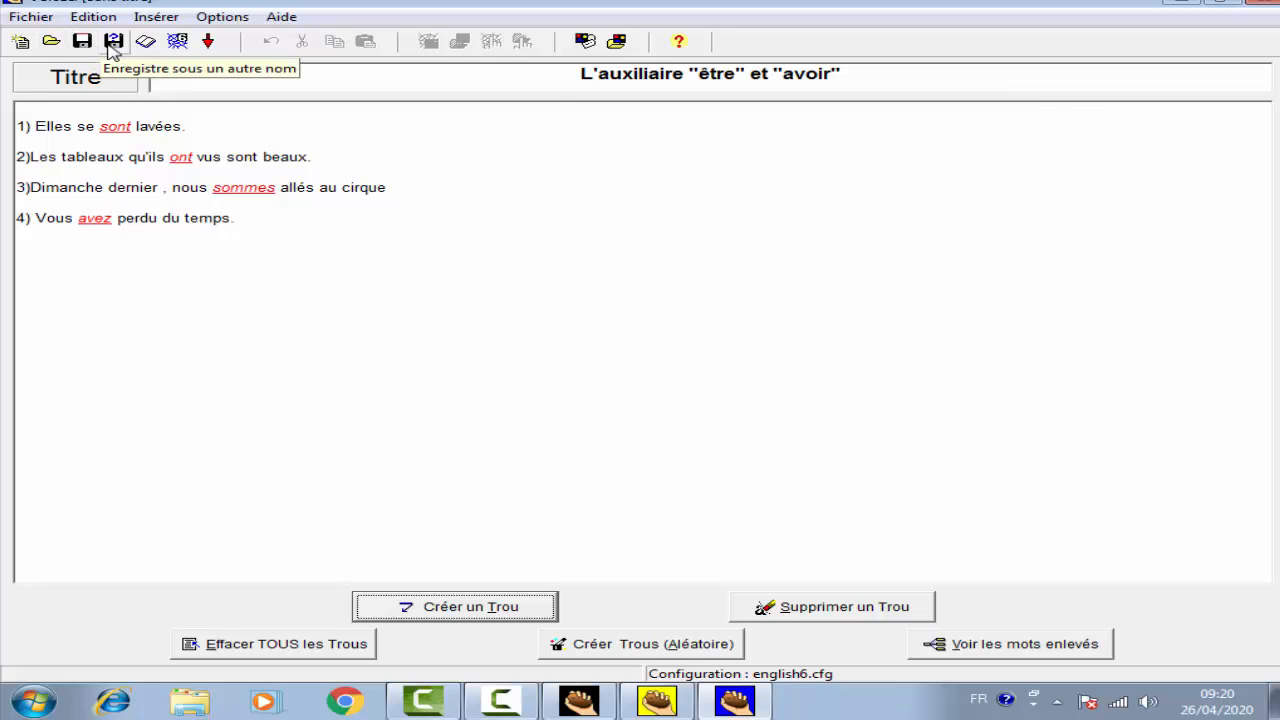
- Start exporting the exercise as an HTML web page and name the file l'auxiliaire(etre;avoir)
click(177, 44)
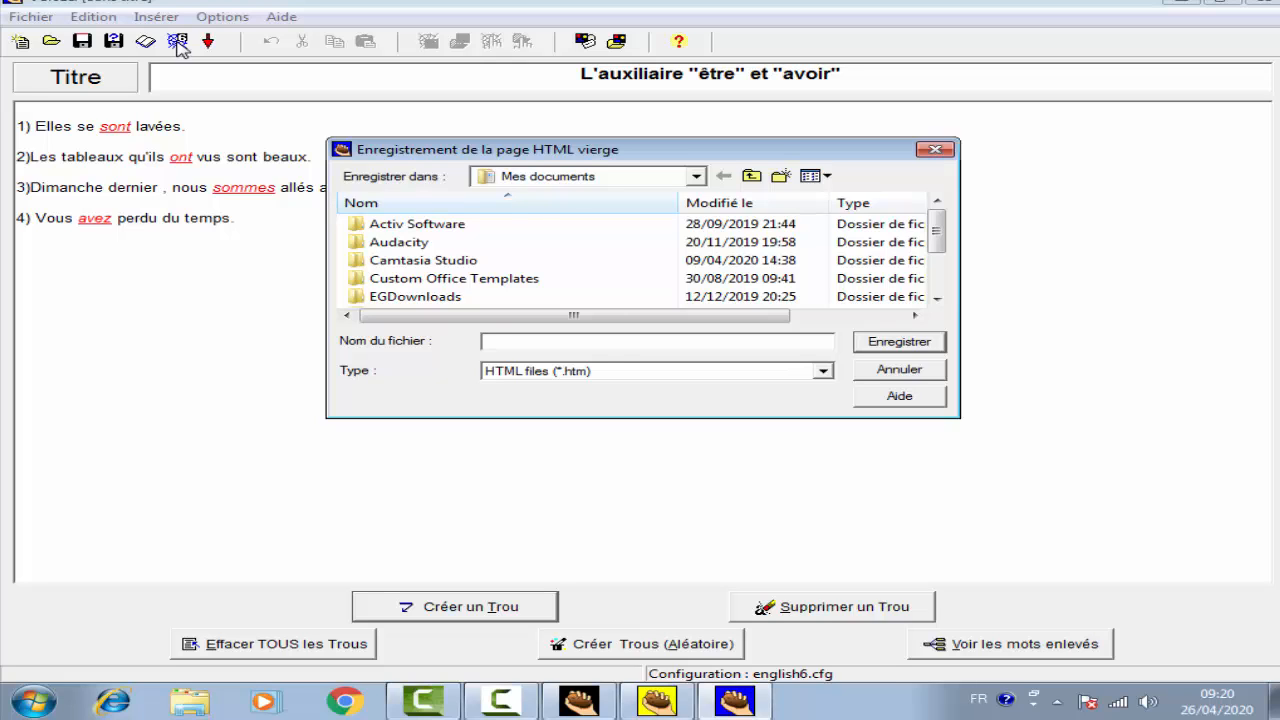
text(l)
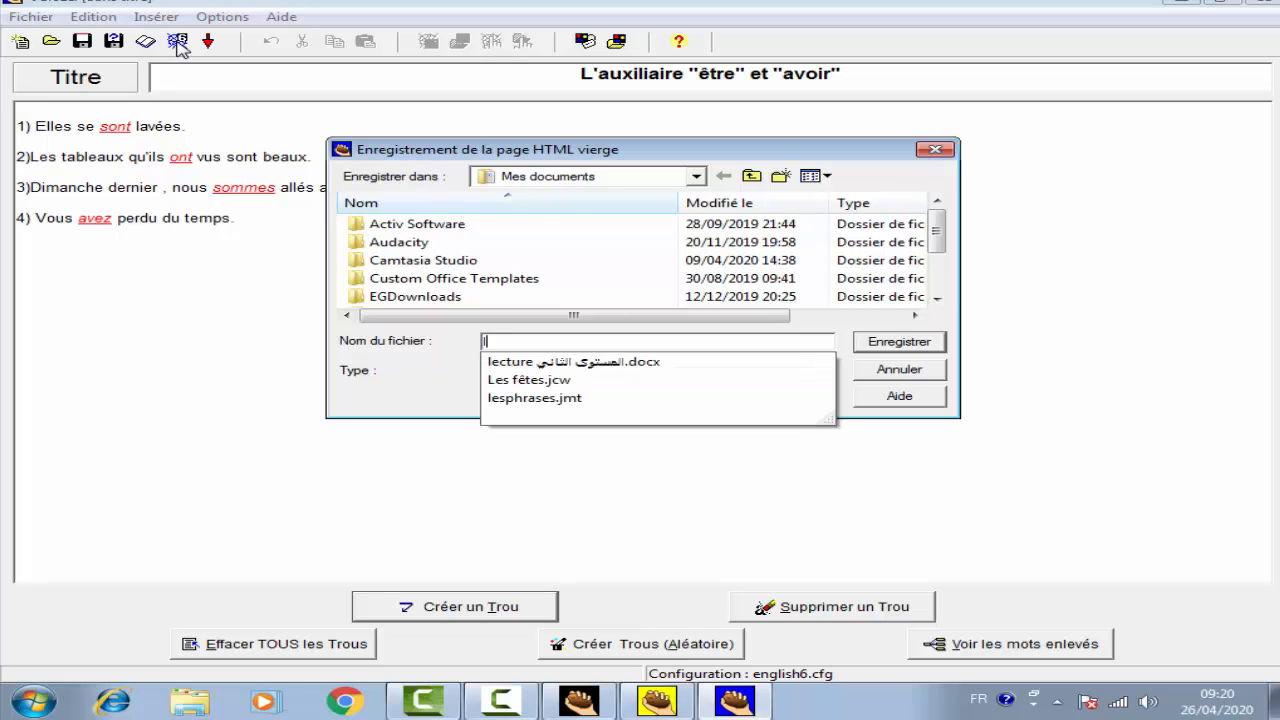
text('au)
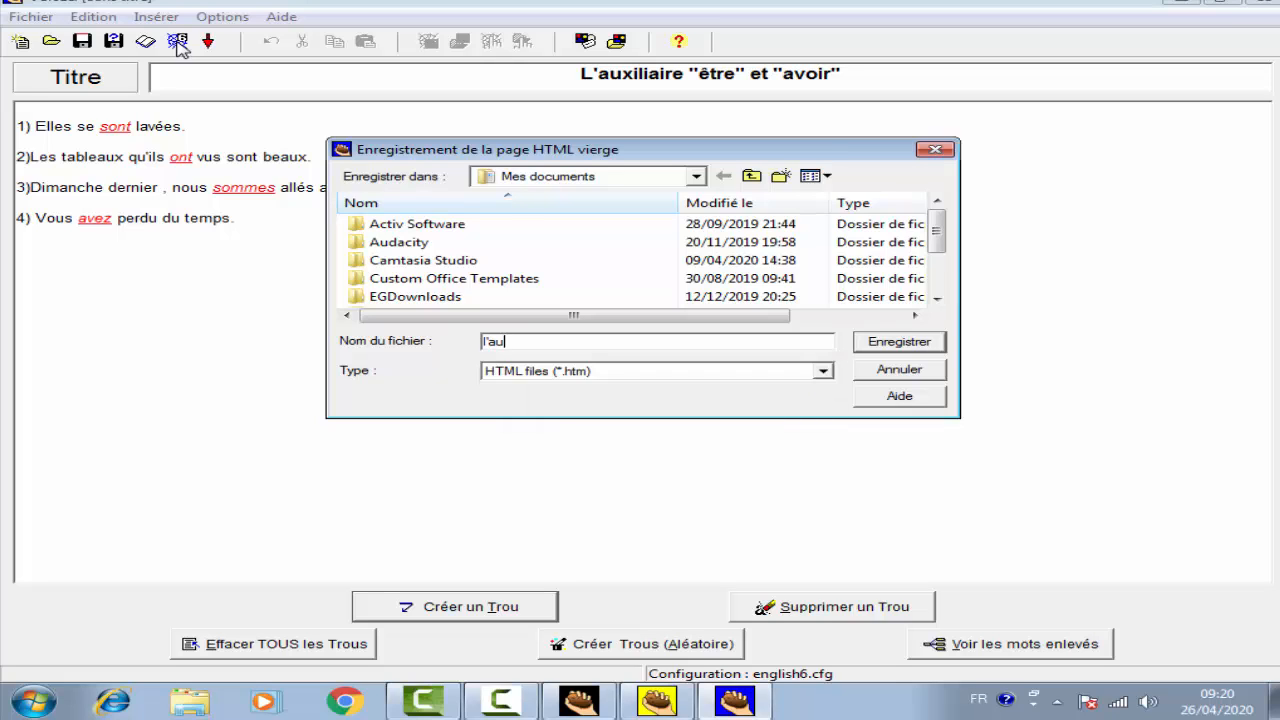
text(xiliaire(e)
text(tre)
text(;avoir))
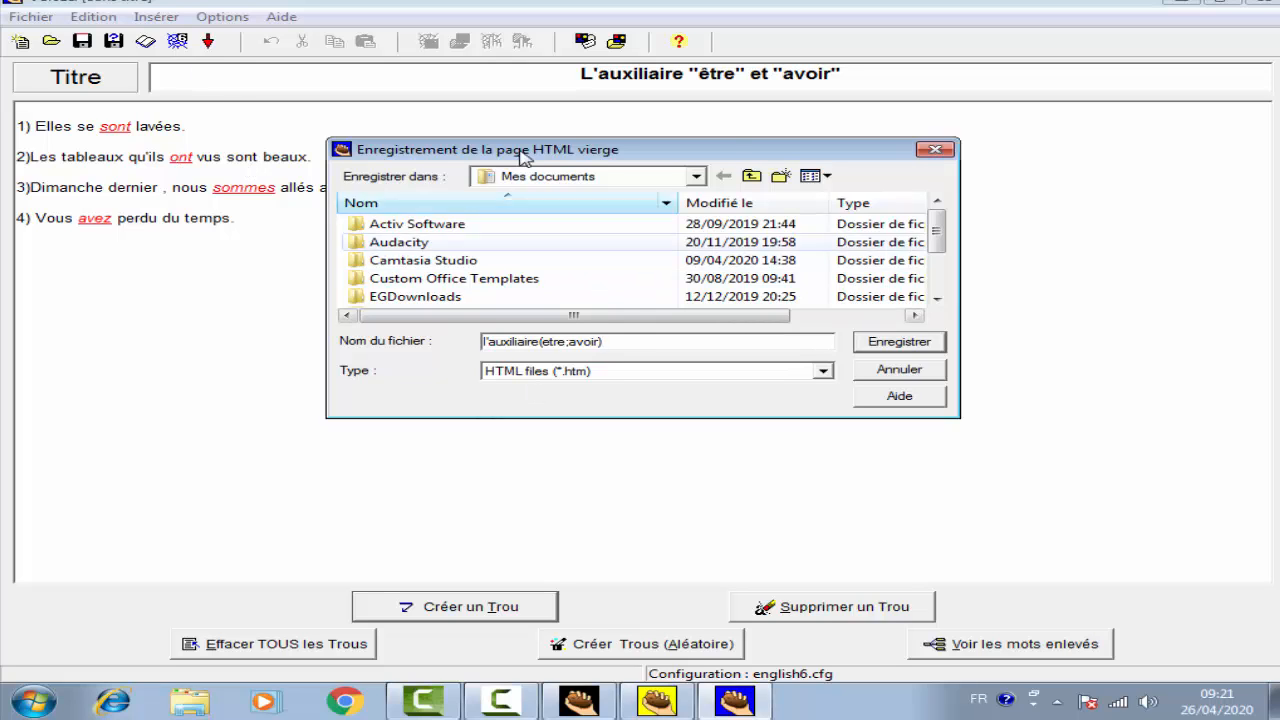
- Save the exported page on the desktop (Bureau) and dismiss the dialog that offers to view or upload it
click(700, 177)
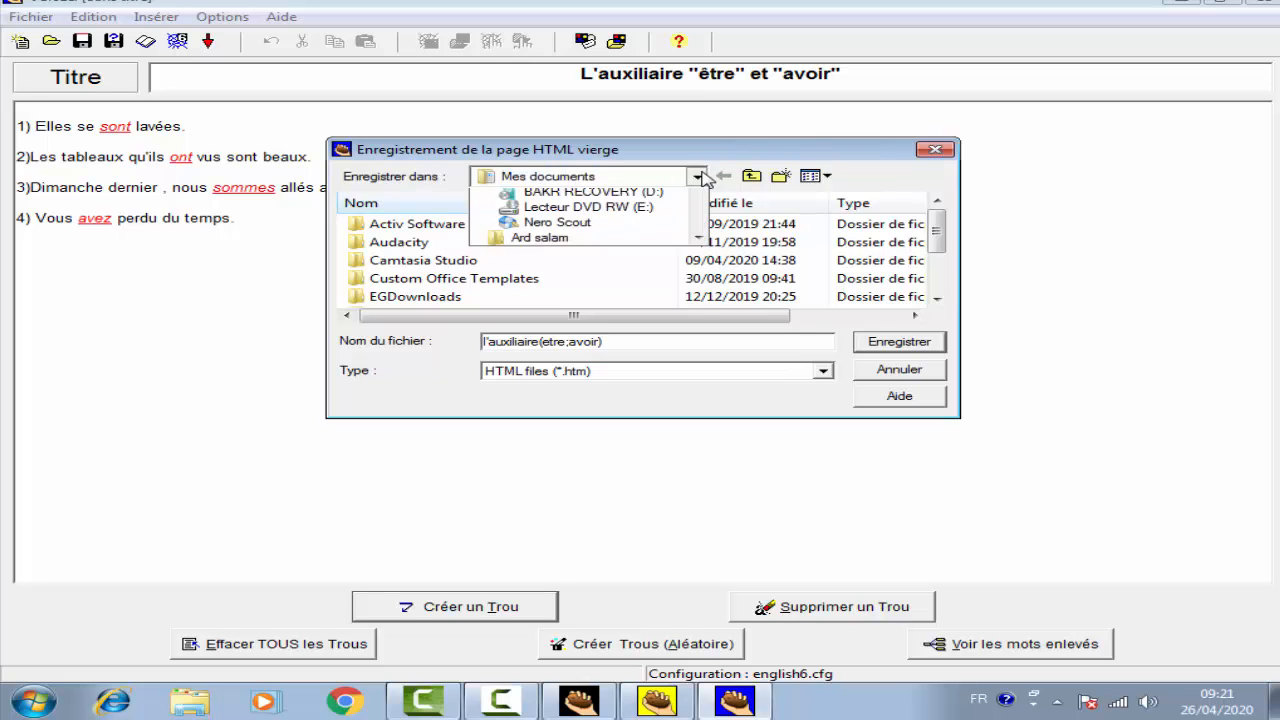
click(699, 199)
click(699, 199)
click(699, 199)
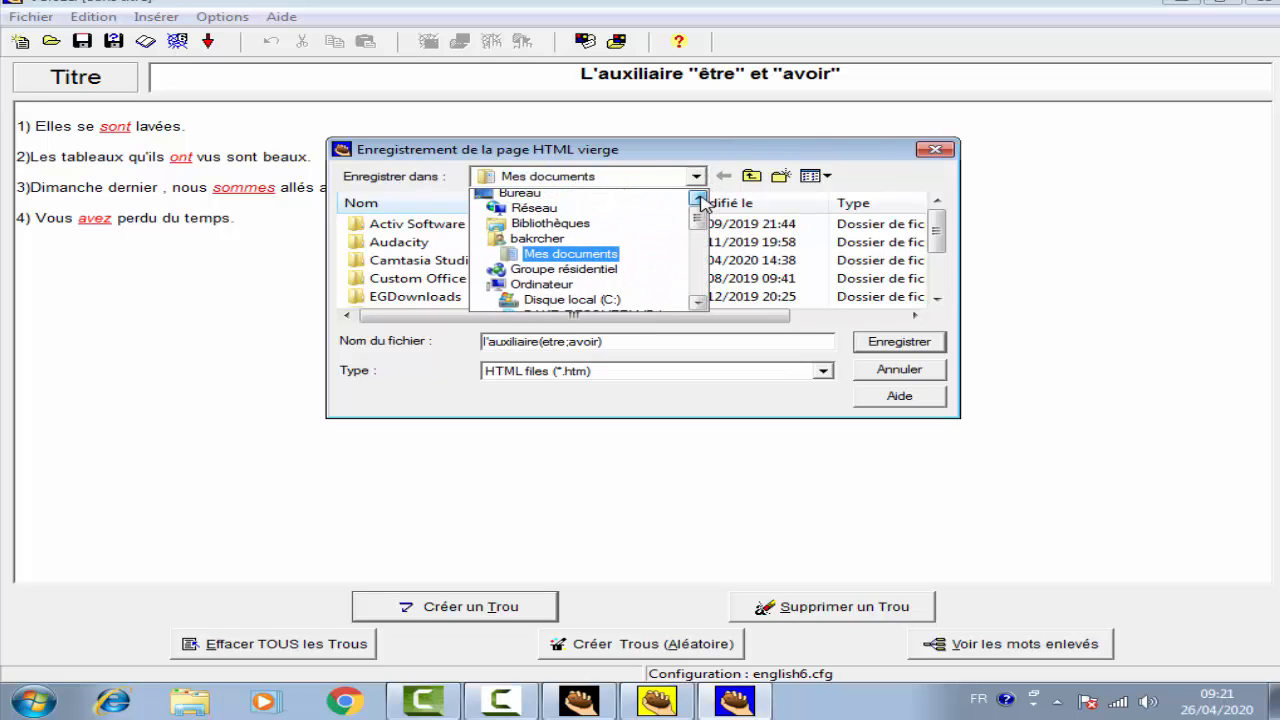
click(540, 197)
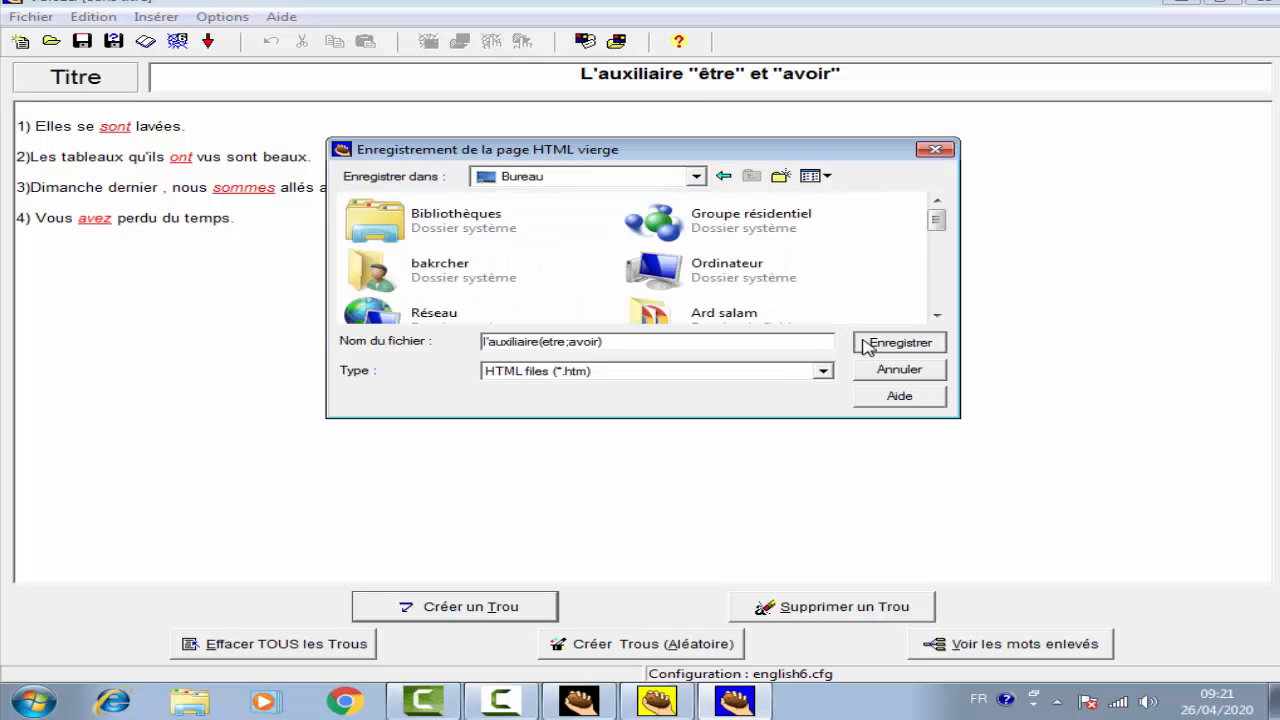
click(866, 344)
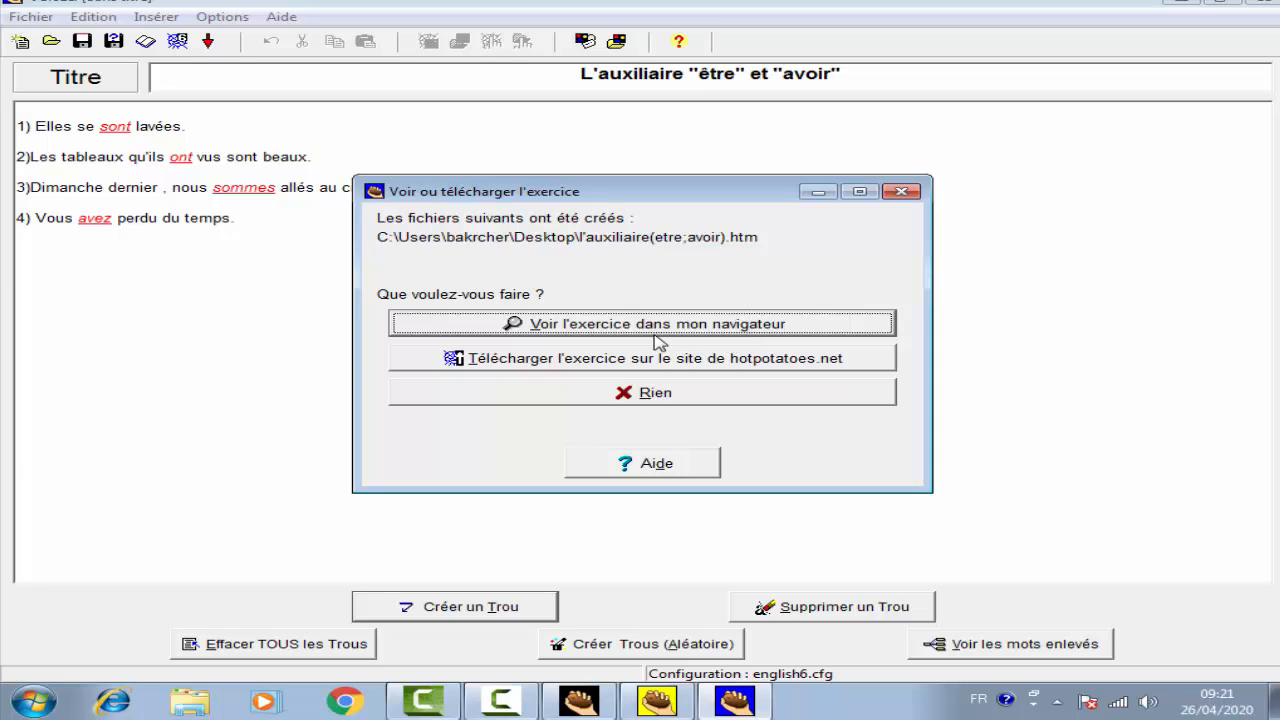
click(818, 192)
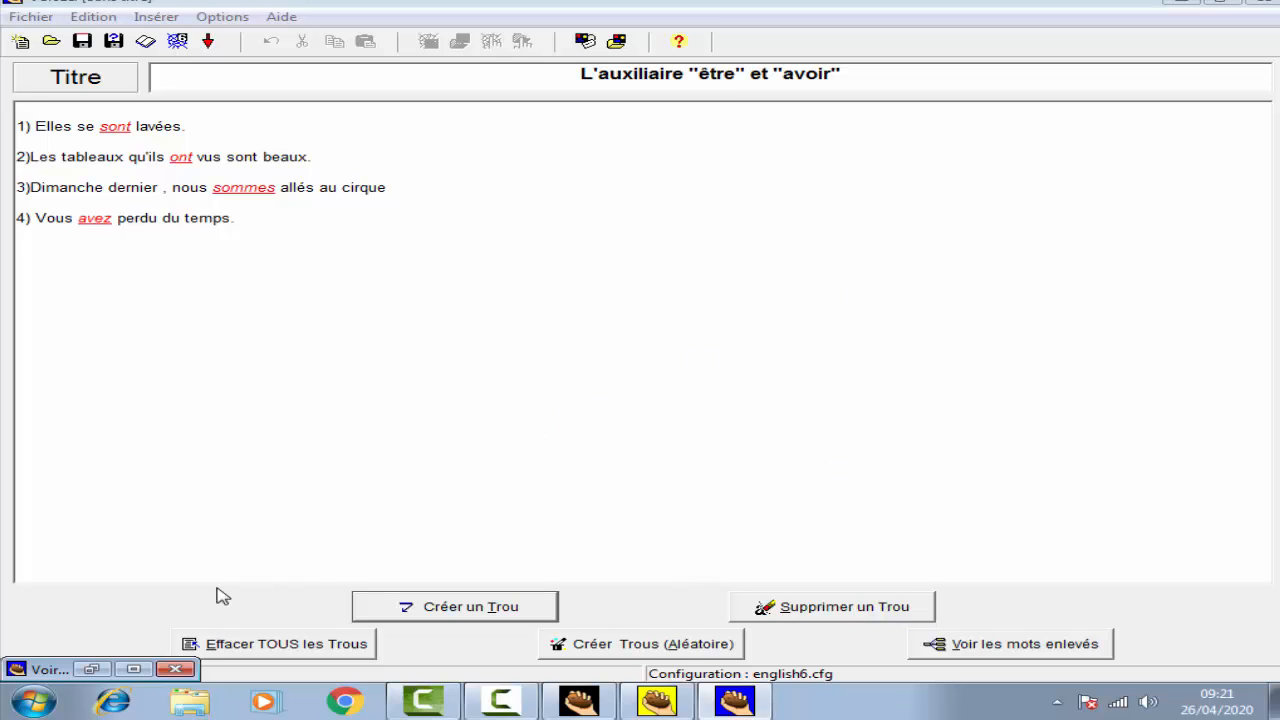
click(175, 668)
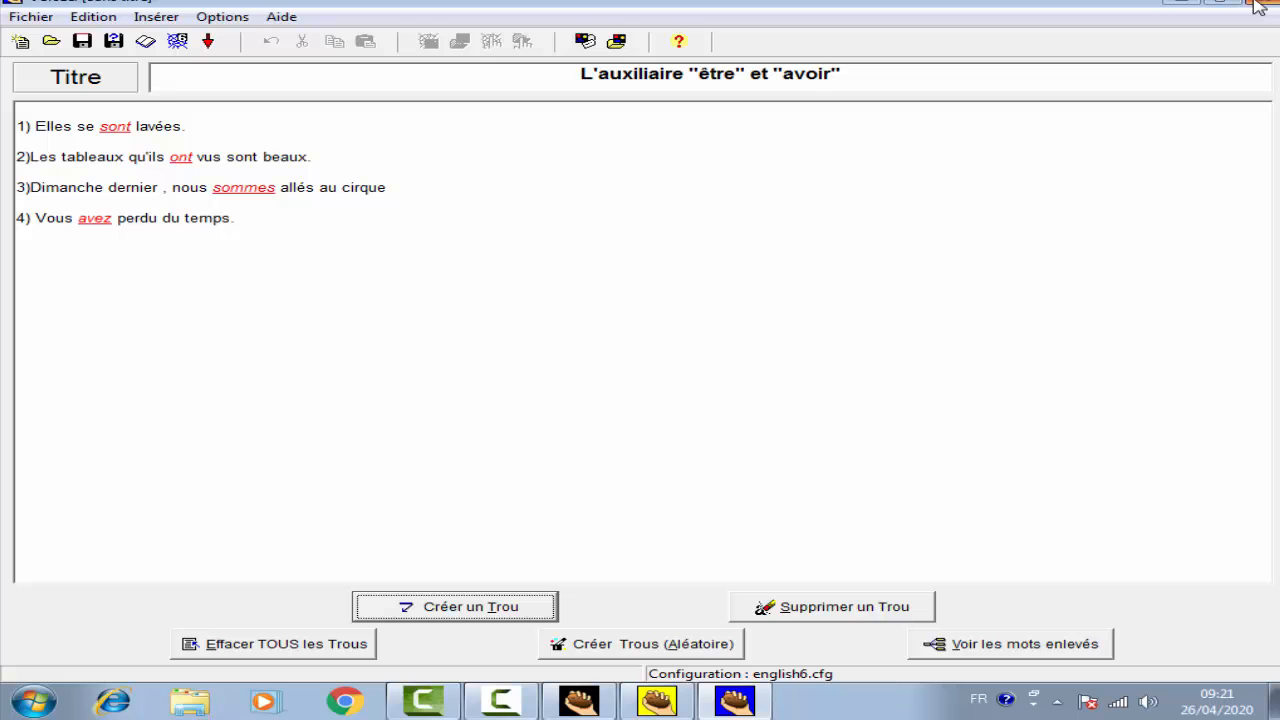
- Minimize the exercise editor and open the exported l'auxiliaire(etre;avoir) page from the desktop in Firefox
click(1185, 4)
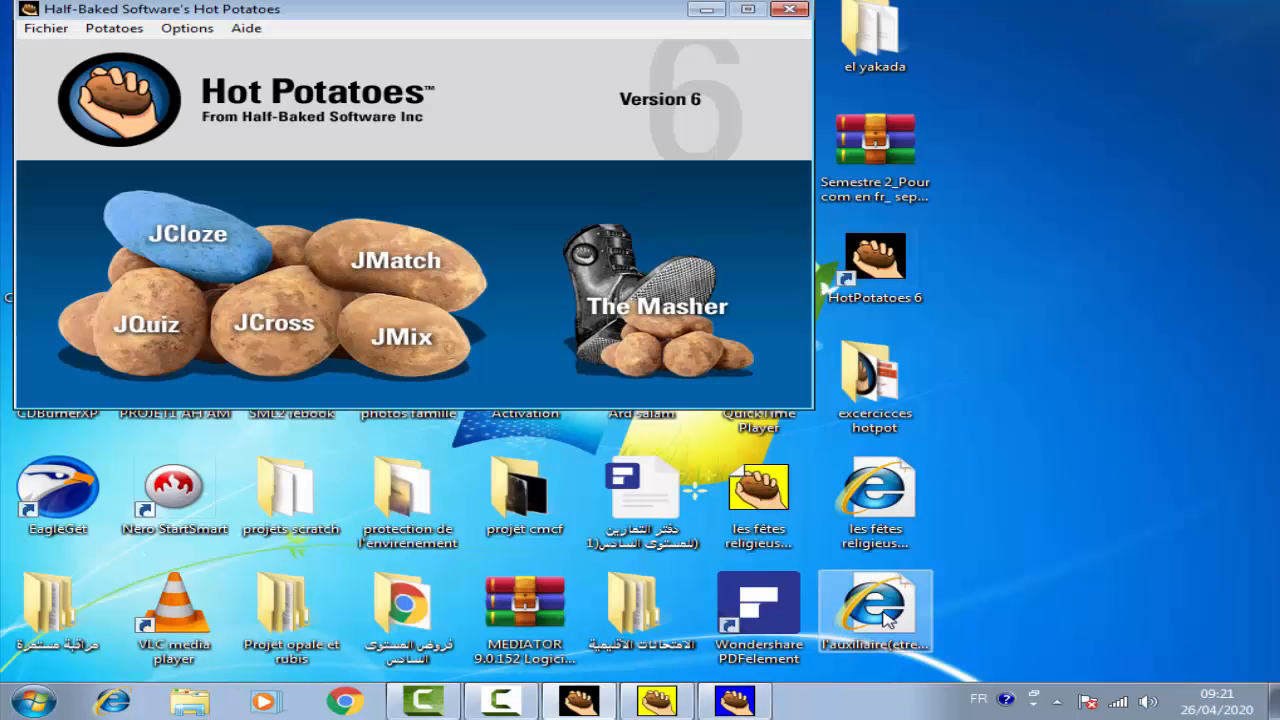
right_click(850, 618)
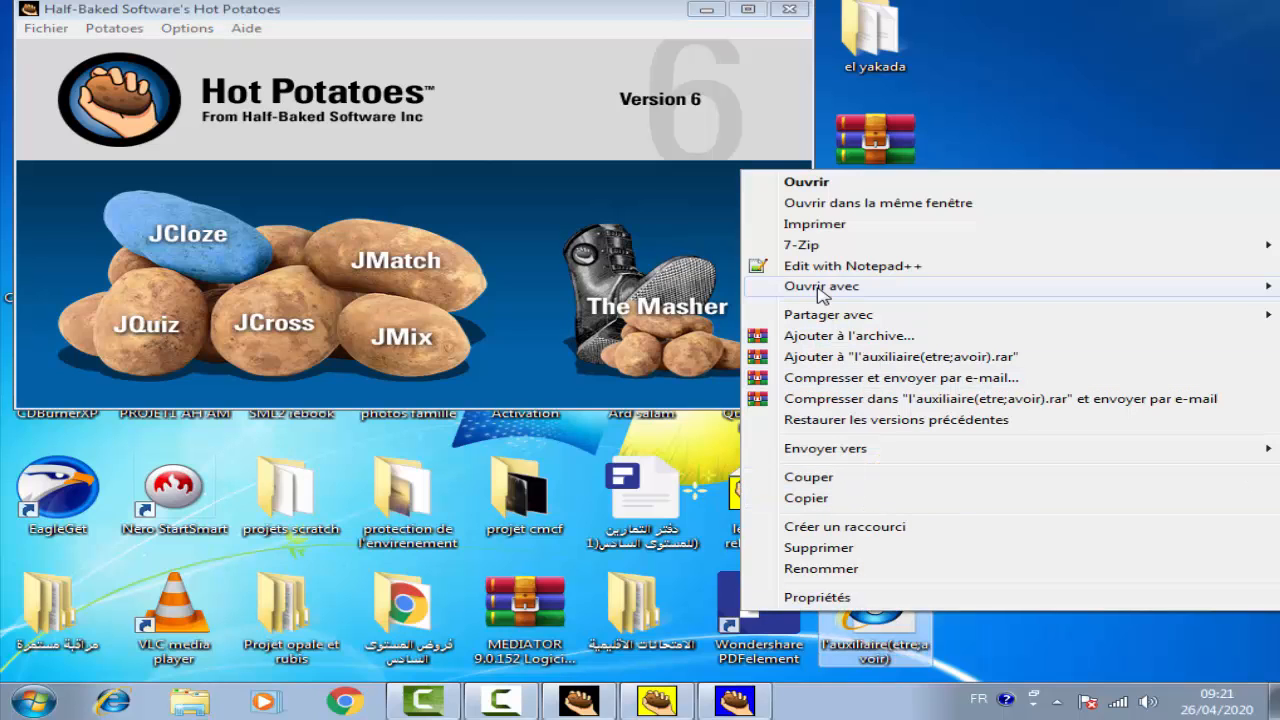
mouse_move(810, 290)
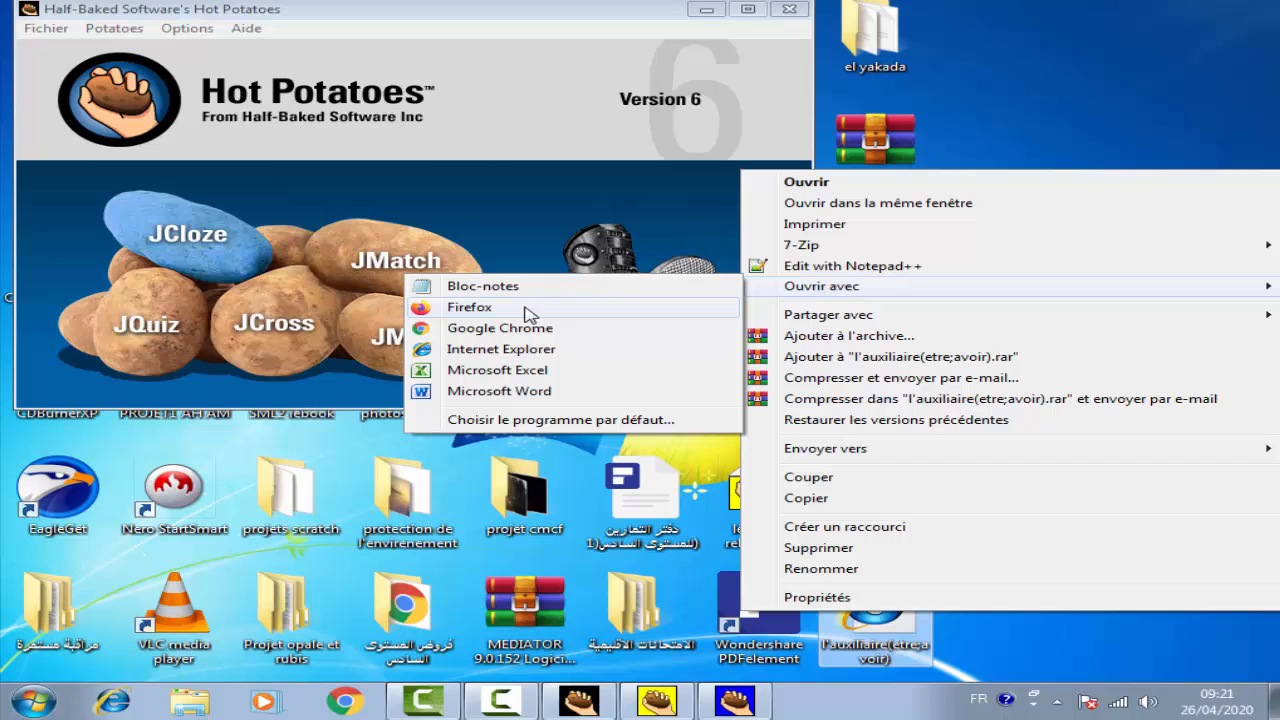
click(470, 307)
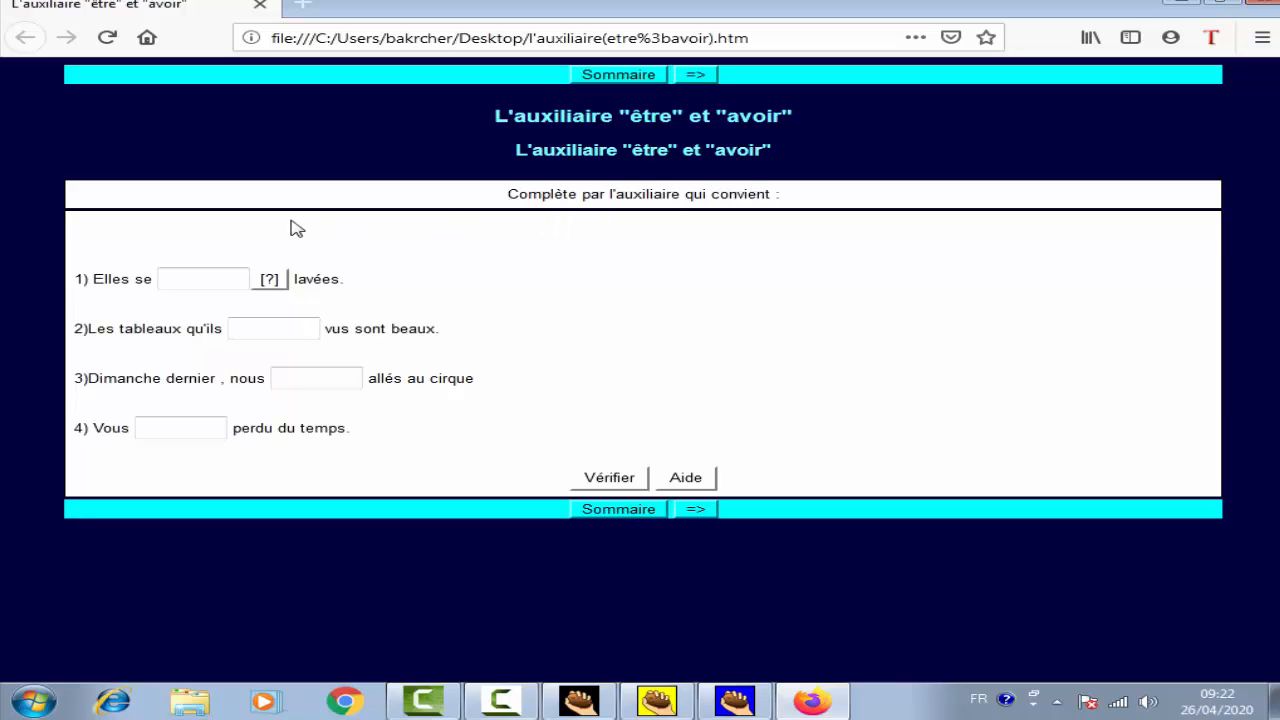
- Fill the four gaps with "sont", a deliberately wrong "a", "sommes" and "avez", and check the answers
click(196, 277)
text(sont)
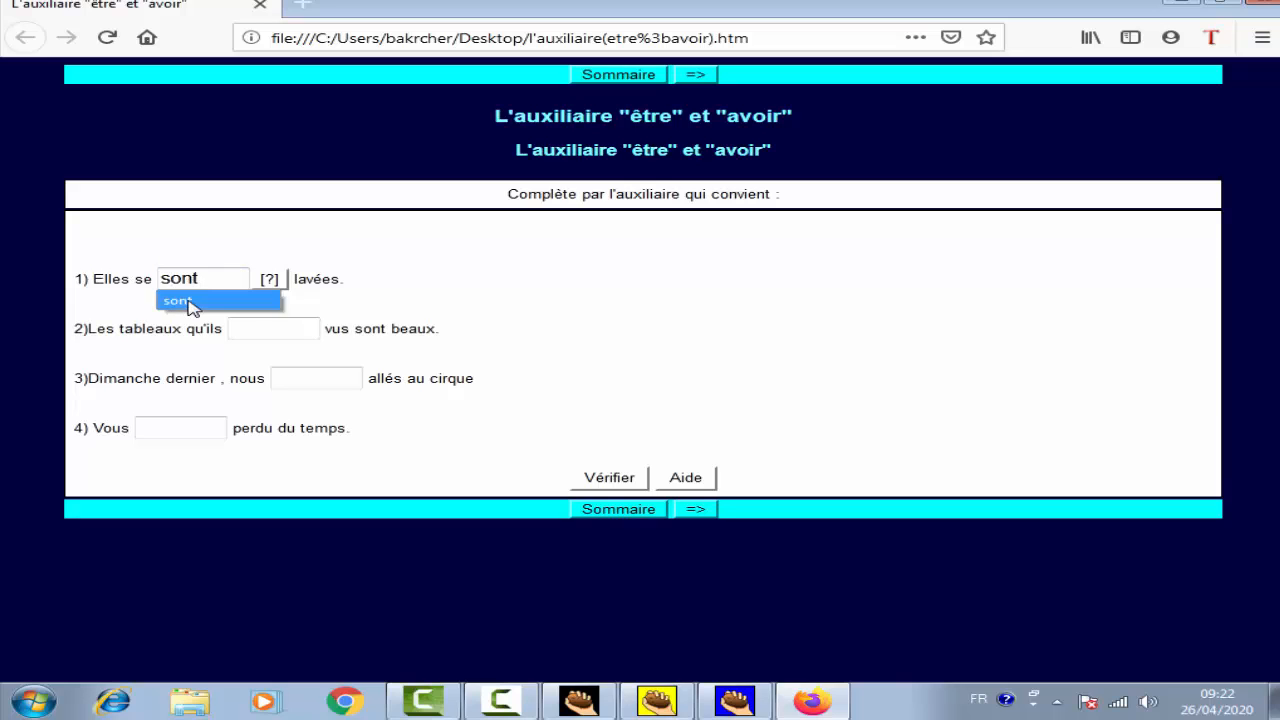
click(190, 304)
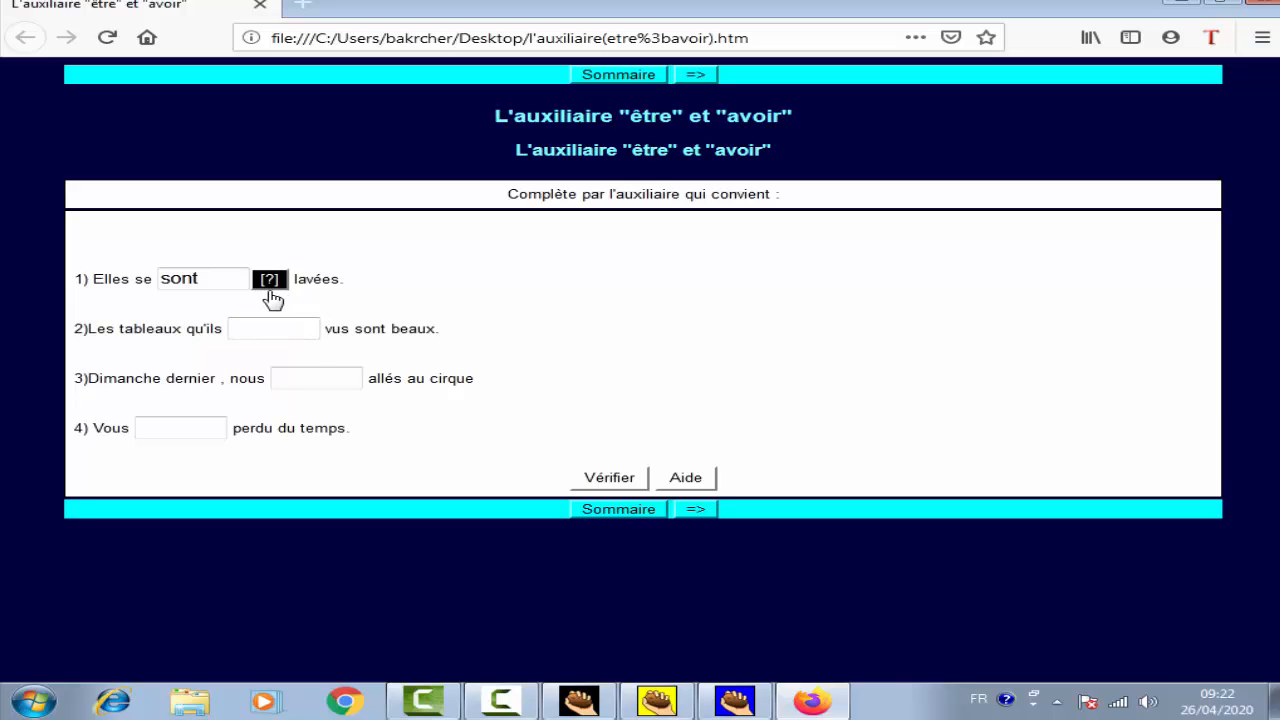
click(279, 326)
click(293, 382)
text(sommes)
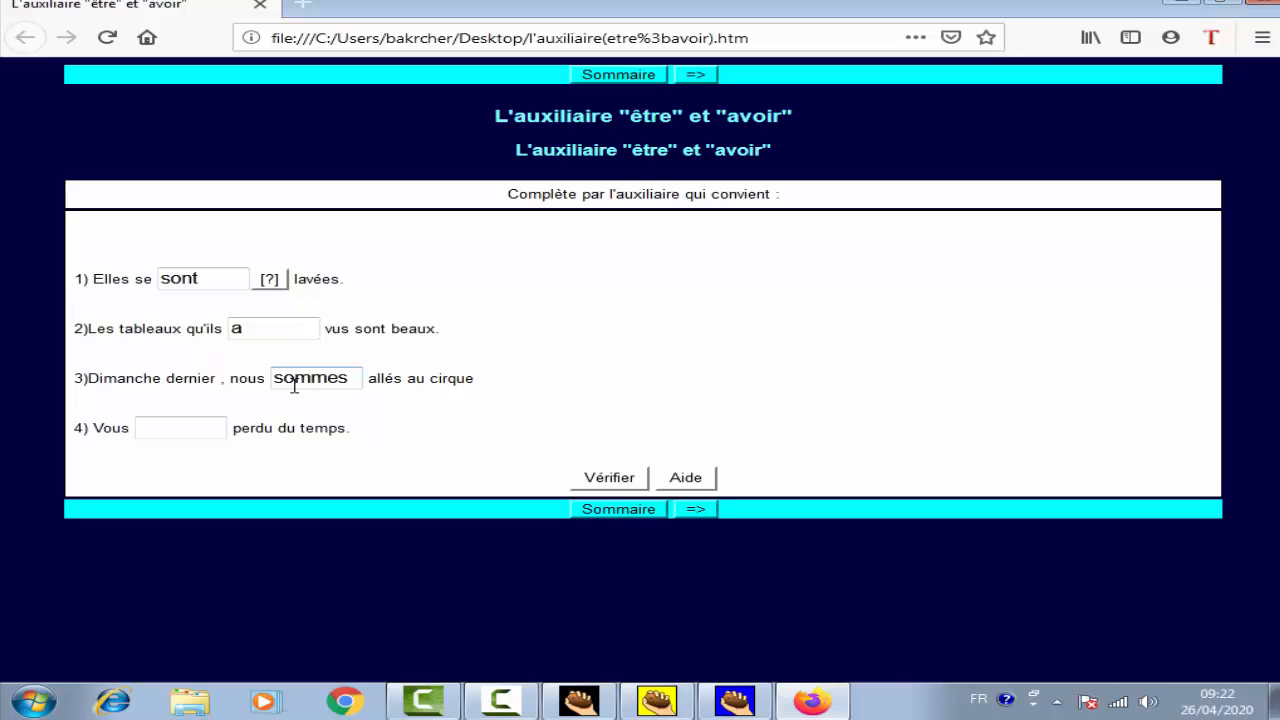
click(210, 424)
text(avez)
click(610, 478)
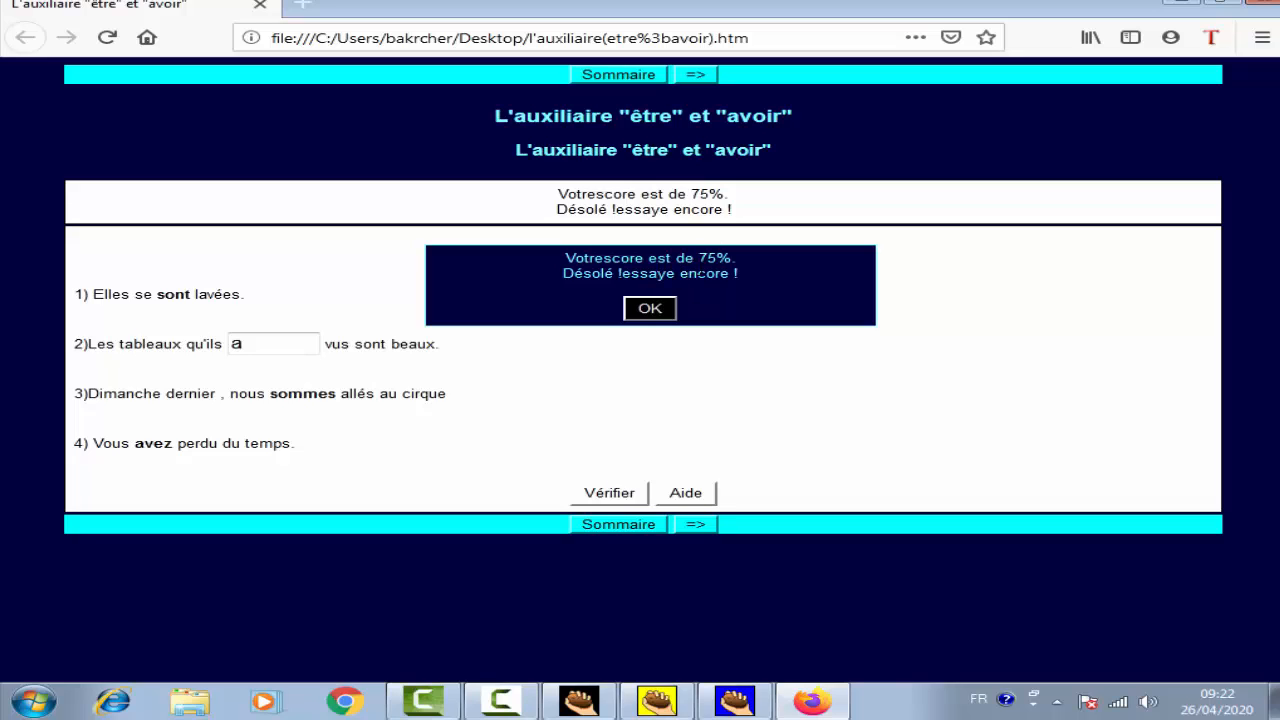
click(646, 312)
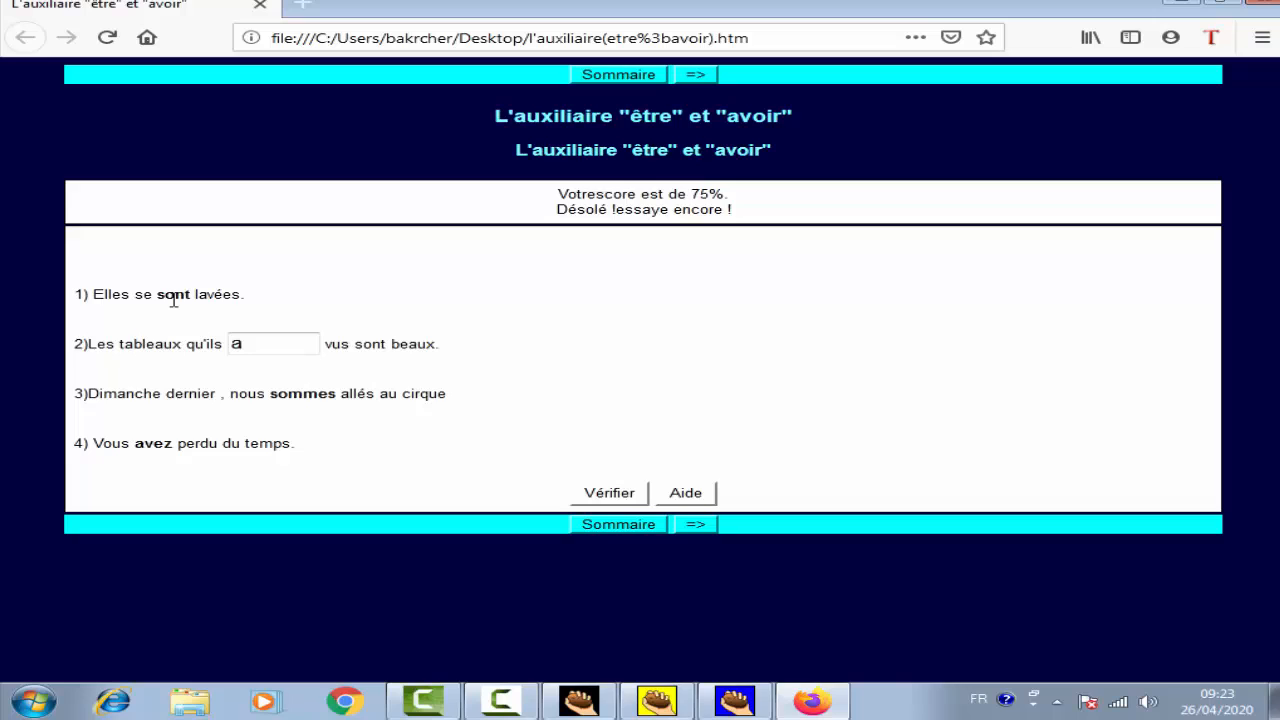
- Clear the wrong answer in sentence 2 and request a letter hint for that gap
click(238, 347)
click(683, 493)
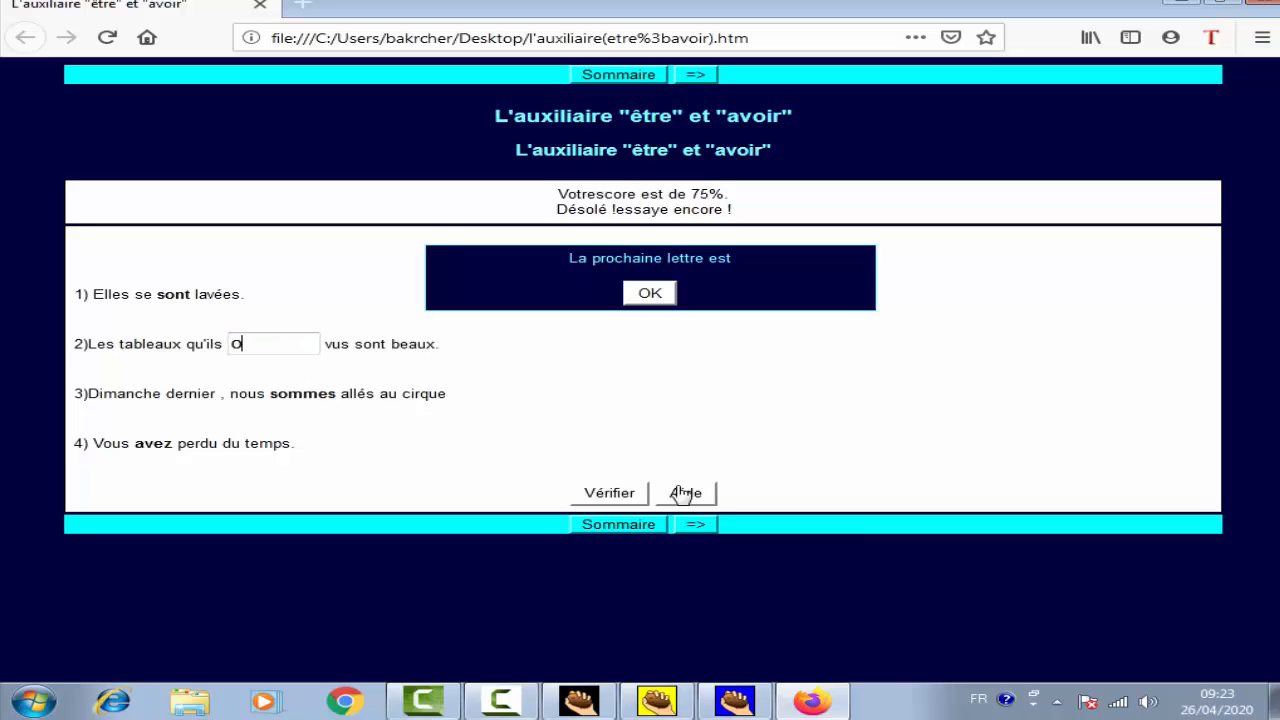
click(650, 293)
- Complete the gap in sentence 2 with "ont", check the answers again and close the browser
double_click(237, 344)
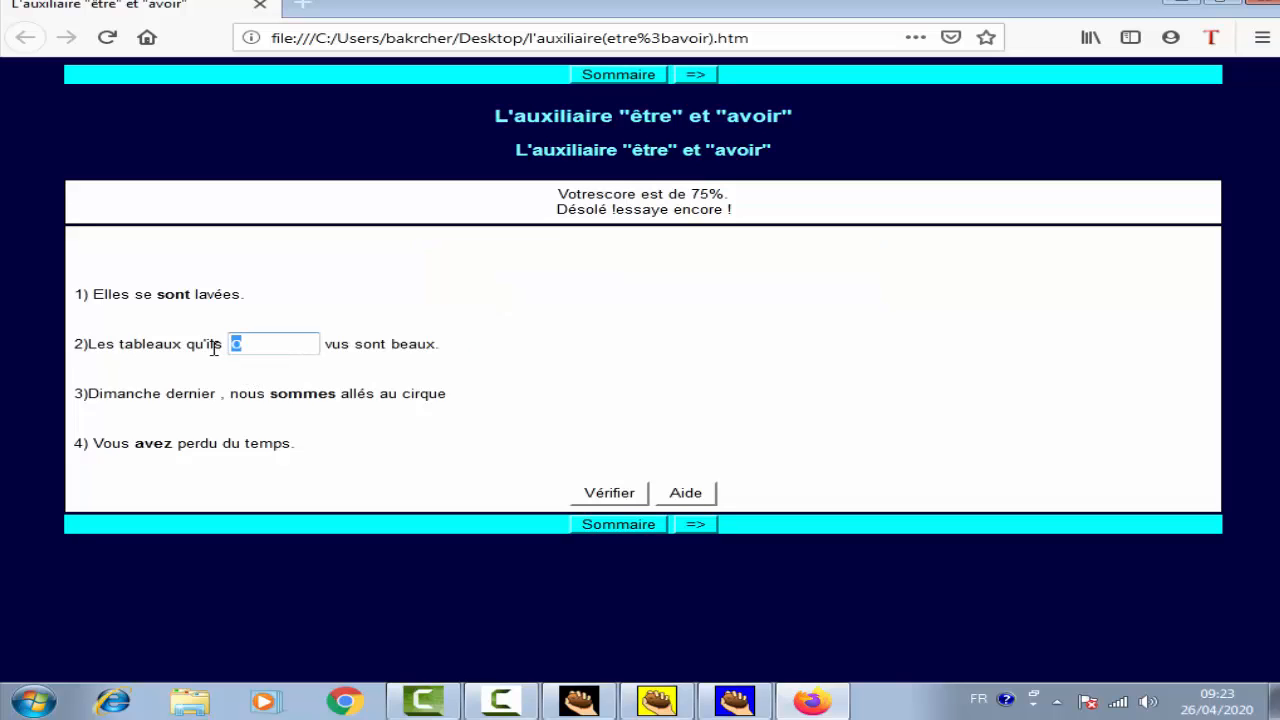
text(O)
click(620, 494)
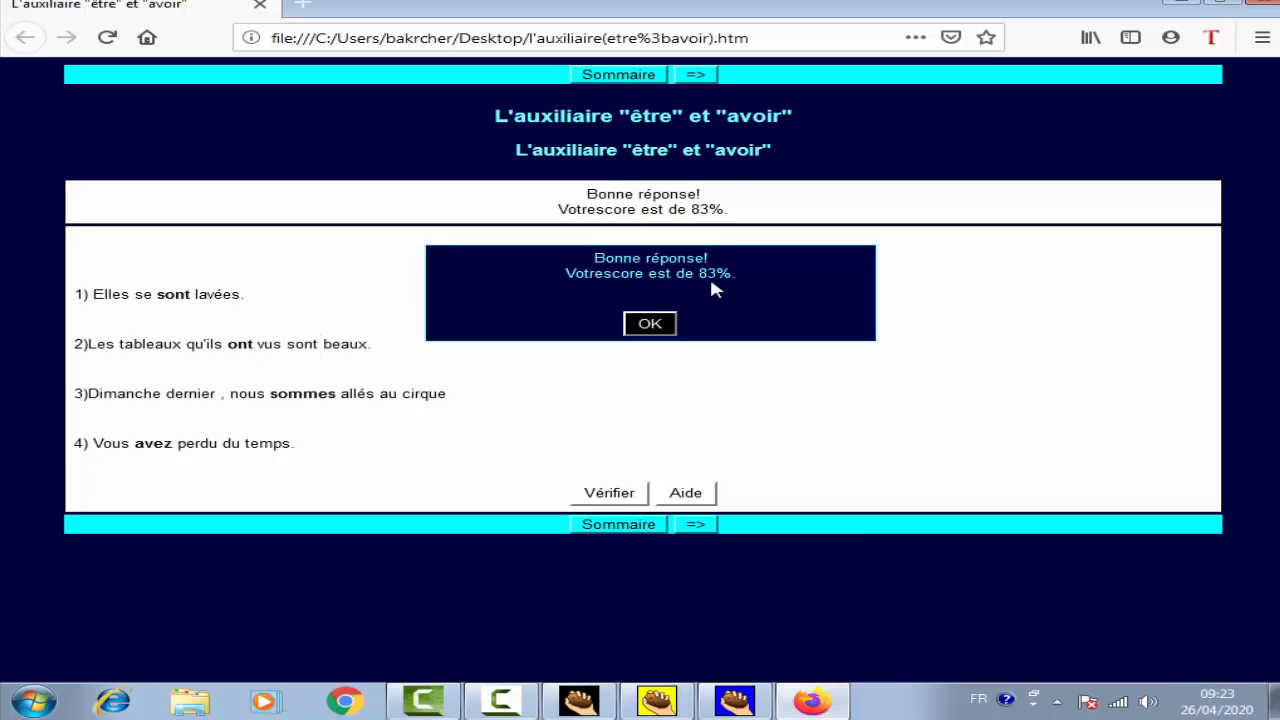
click(658, 326)
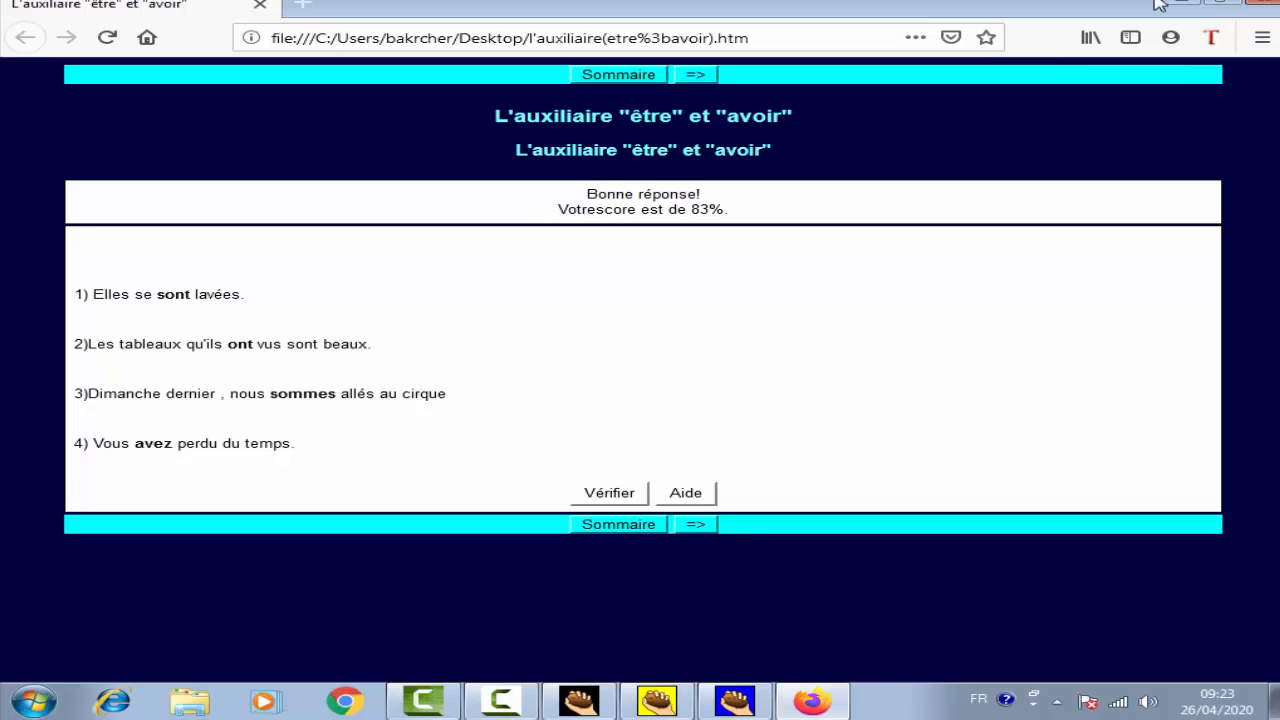
click(1270, 5)
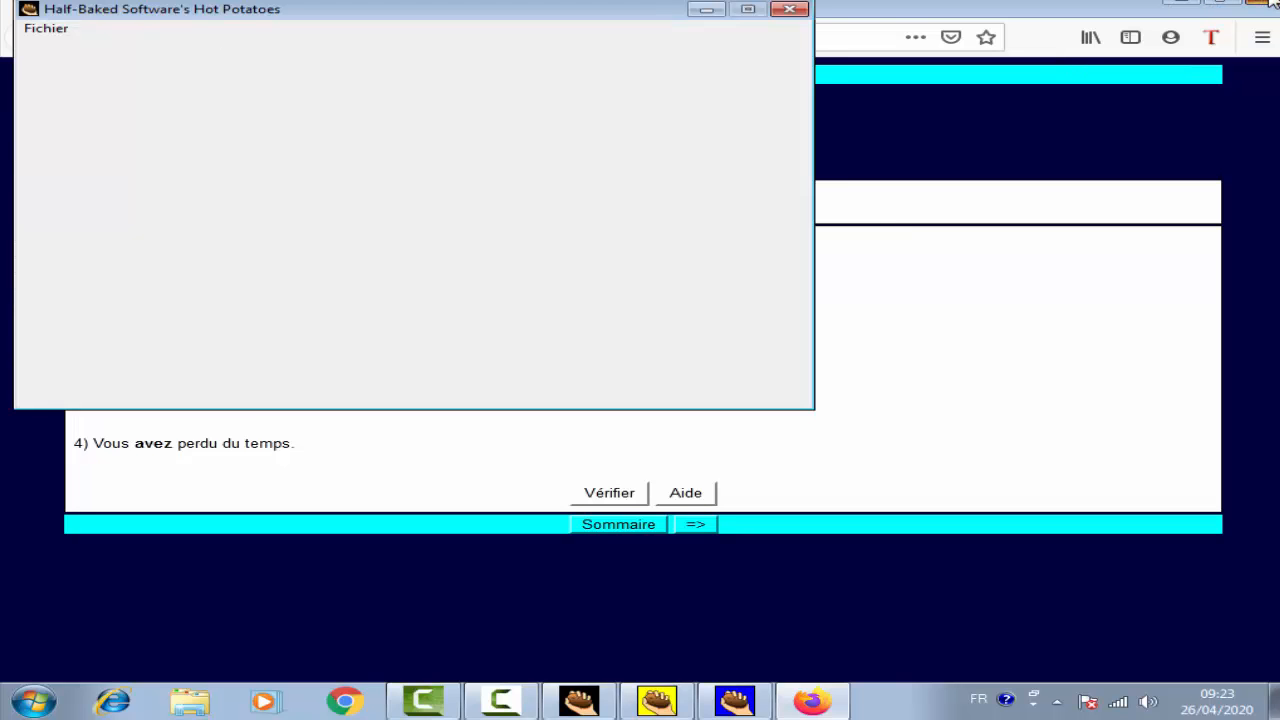